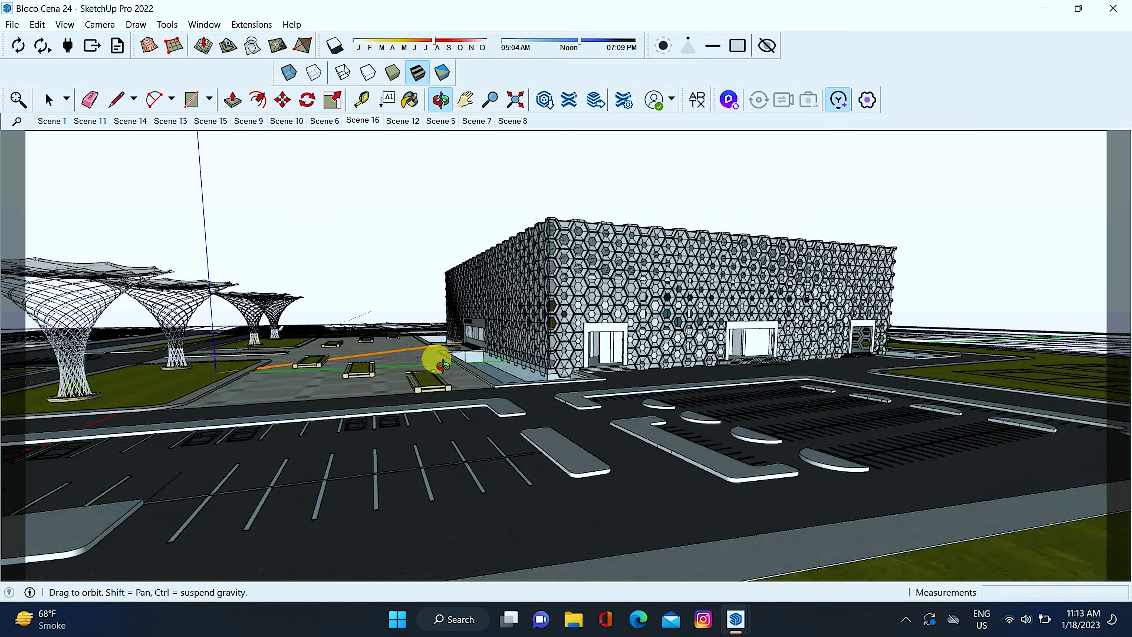
Relocate the Datasmith toolbar from the upper toolbar row to the row beside the face style tools.
{"action": "key", "text": "space"}
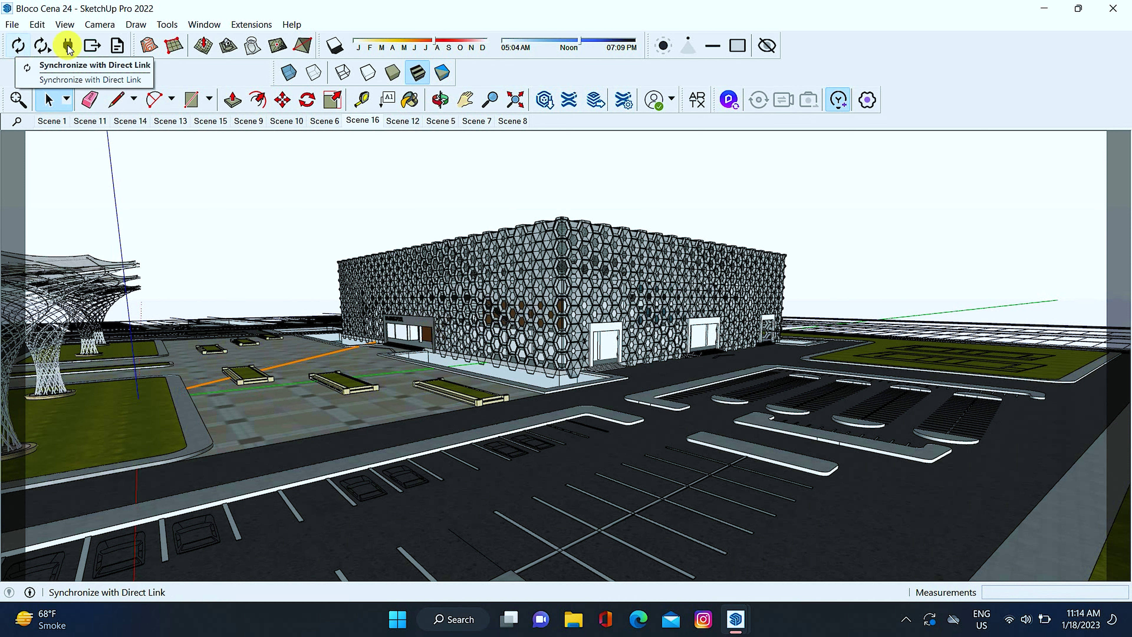
{"action": "left_click_drag", "start_coordinate": [10, 51], "coordinate": [215, 233]}
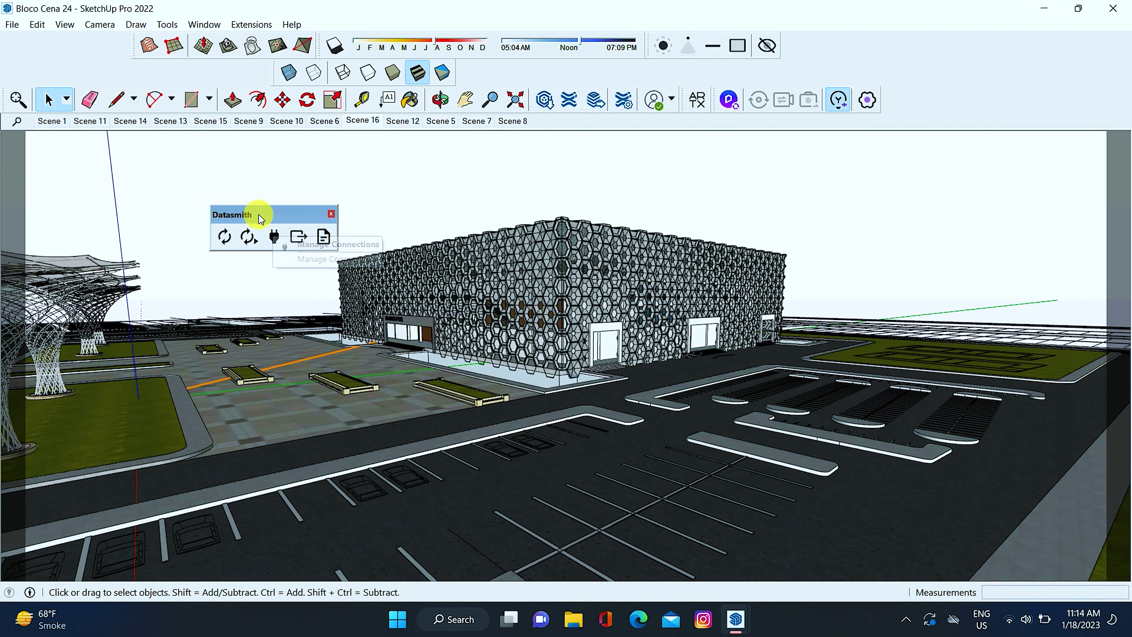
{"action": "left_click_drag", "start_coordinate": [253, 218], "coordinate": [191, 68]}
{"action": "left_click", "coordinate": [158, 73]}
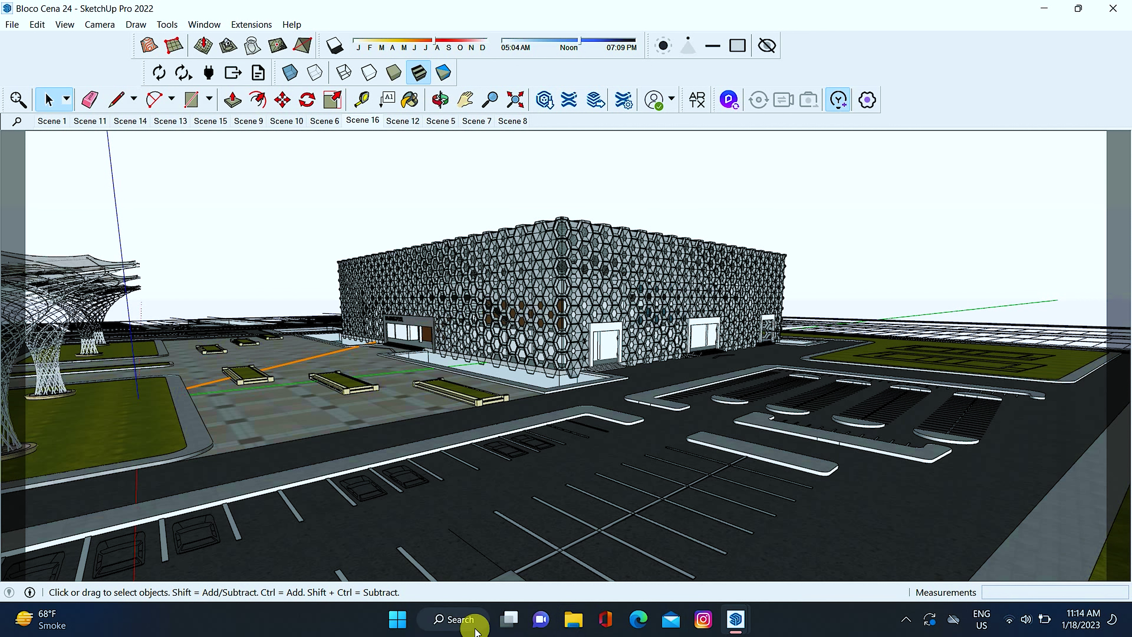
Minimize SketchUp, dismiss its welcome window and launch Twinmotion 2023.1 Preview from the desktop.
{"action": "left_click", "coordinate": [1048, 8]}
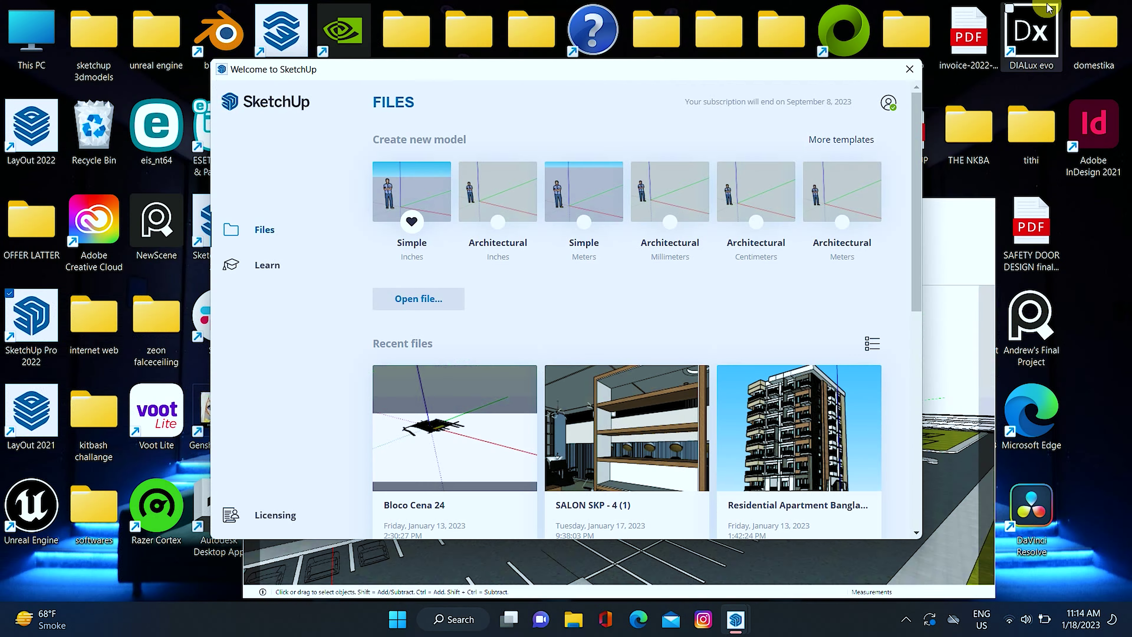
{"action": "left_click", "coordinate": [910, 74]}
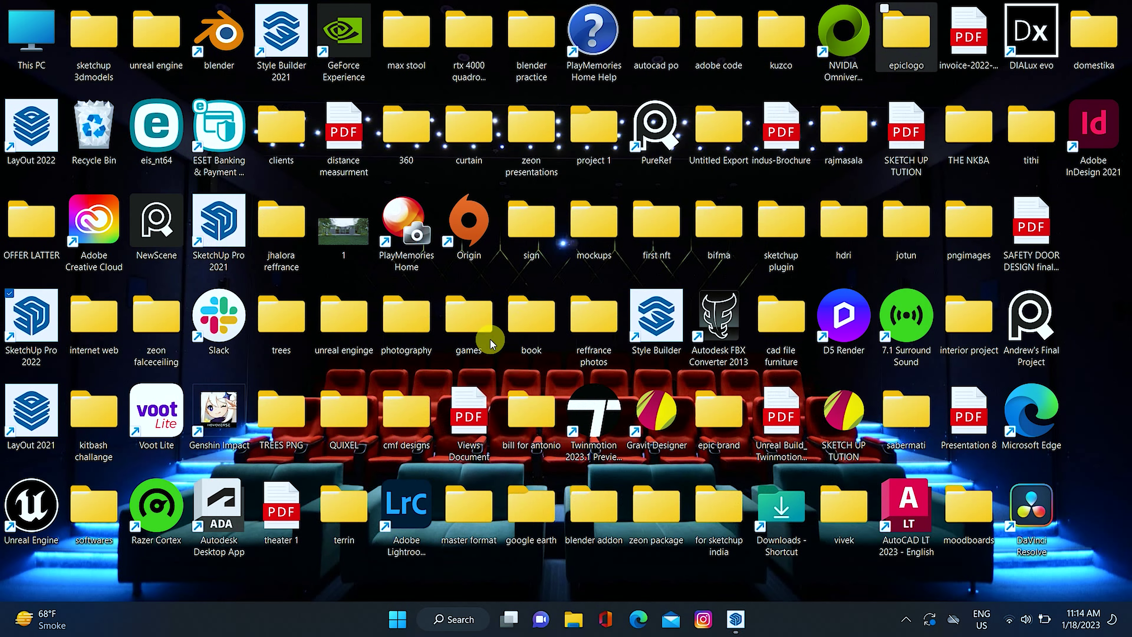
{"action": "double_click", "coordinate": [587, 420]}
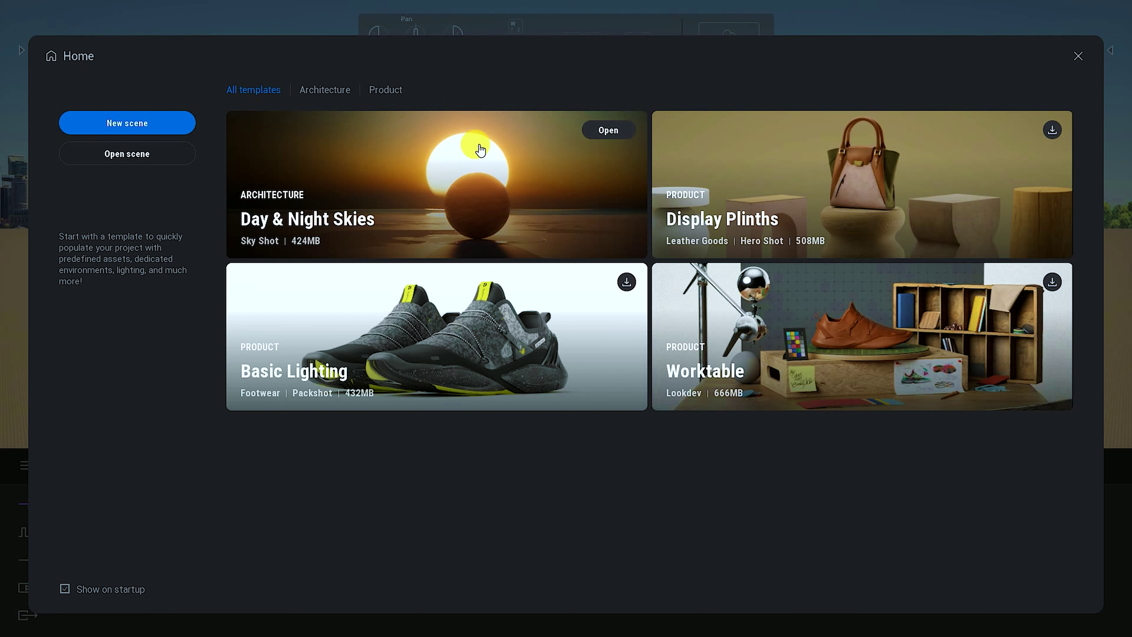
Browse the product and architecture templates and open the Day & Night Skies architecture template.
{"action": "left_click", "coordinate": [318, 90]}
{"action": "left_click", "coordinate": [394, 90]}
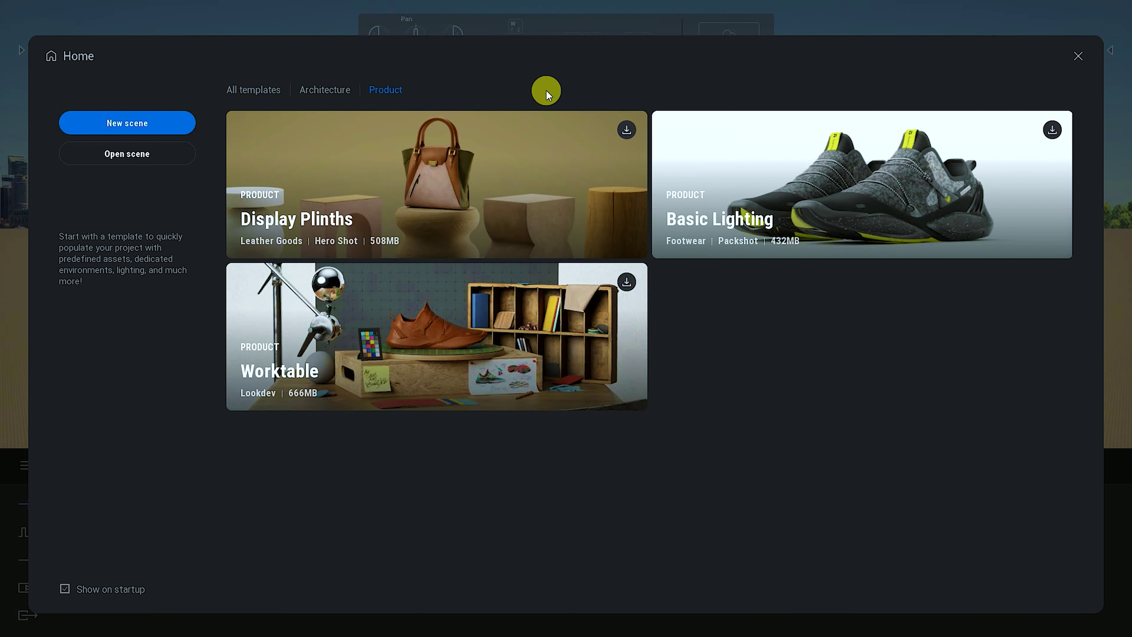
{"action": "left_click", "coordinate": [324, 88]}
{"action": "left_click", "coordinate": [453, 164]}
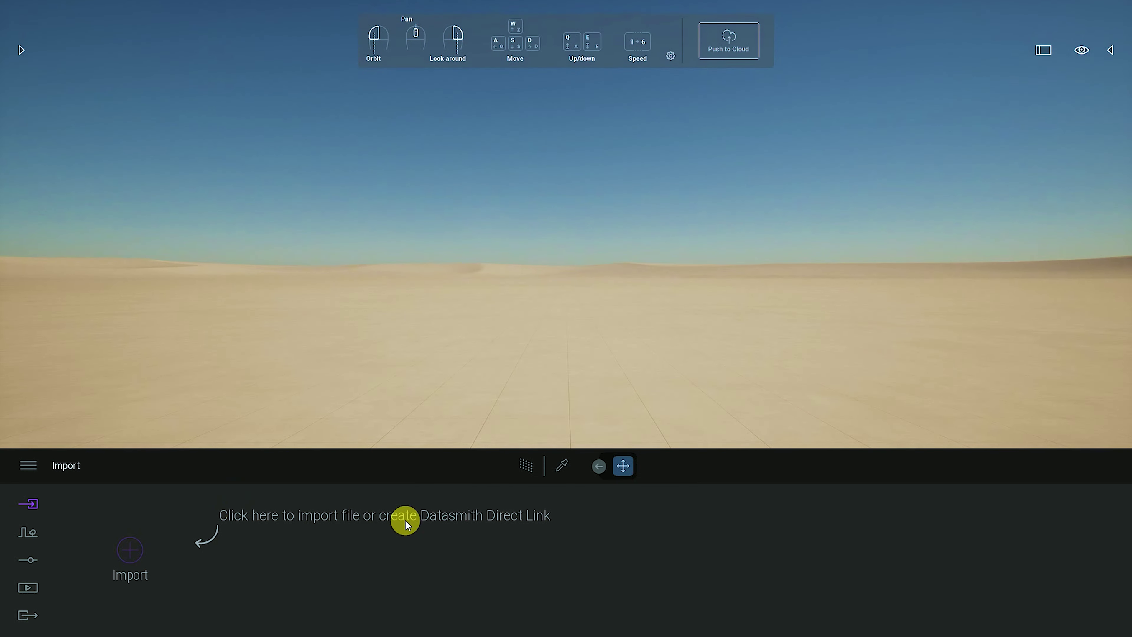
Start a new import and choose Direct Link as its type after viewing the Geometry options.
{"action": "left_click", "coordinate": [128, 545]}
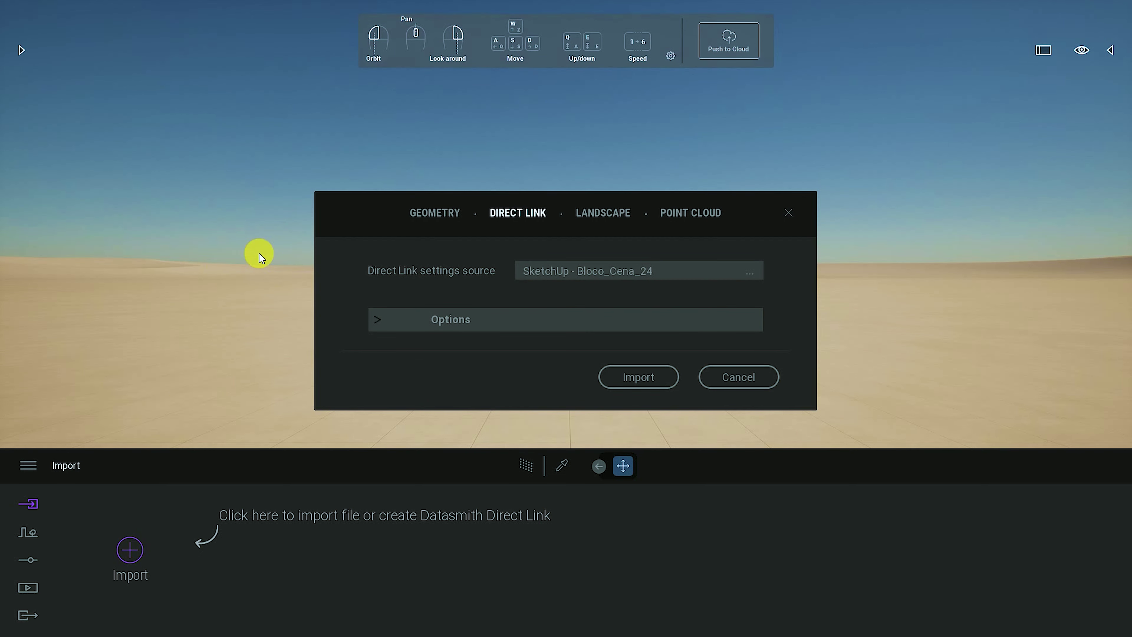
{"action": "left_click", "coordinate": [440, 215]}
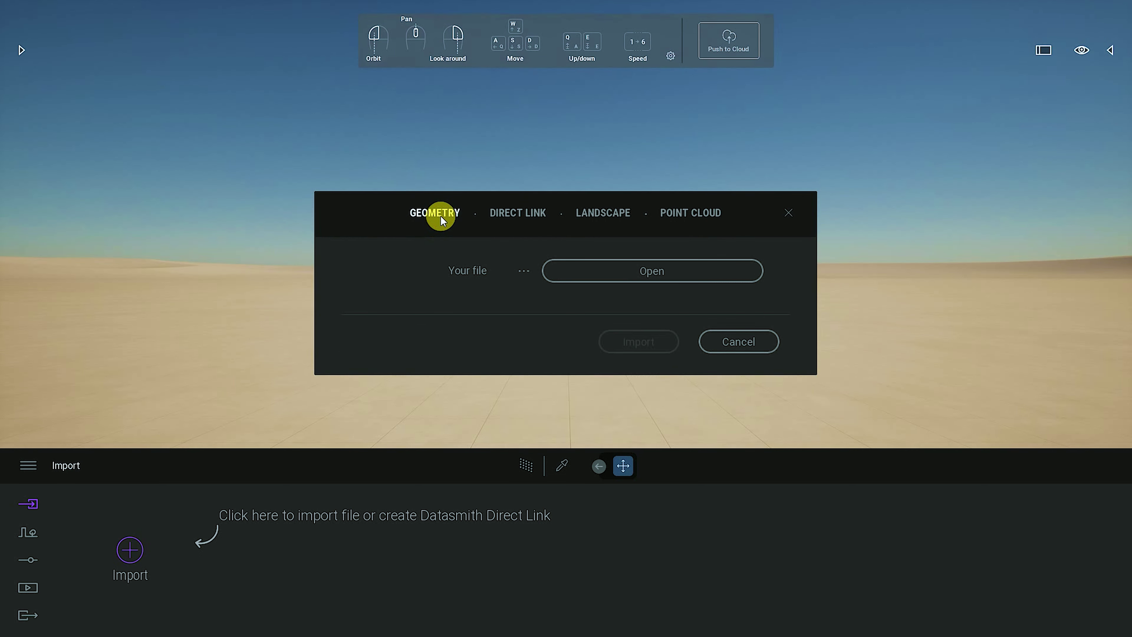
{"action": "left_click", "coordinate": [498, 217]}
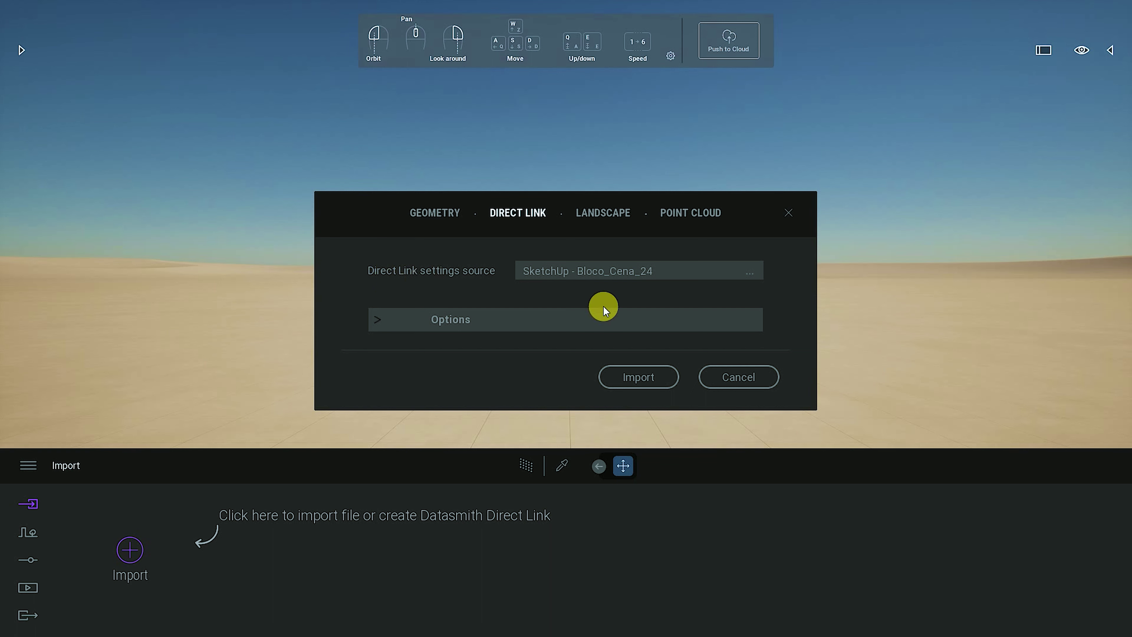
Check the source model's name in SketchUp, return to Twinmotion and import the SketchUp - Bloco_Cena_24 source.
{"action": "key", "text": "alt+Tab"}
{"action": "key", "text": "alt+Tab"}
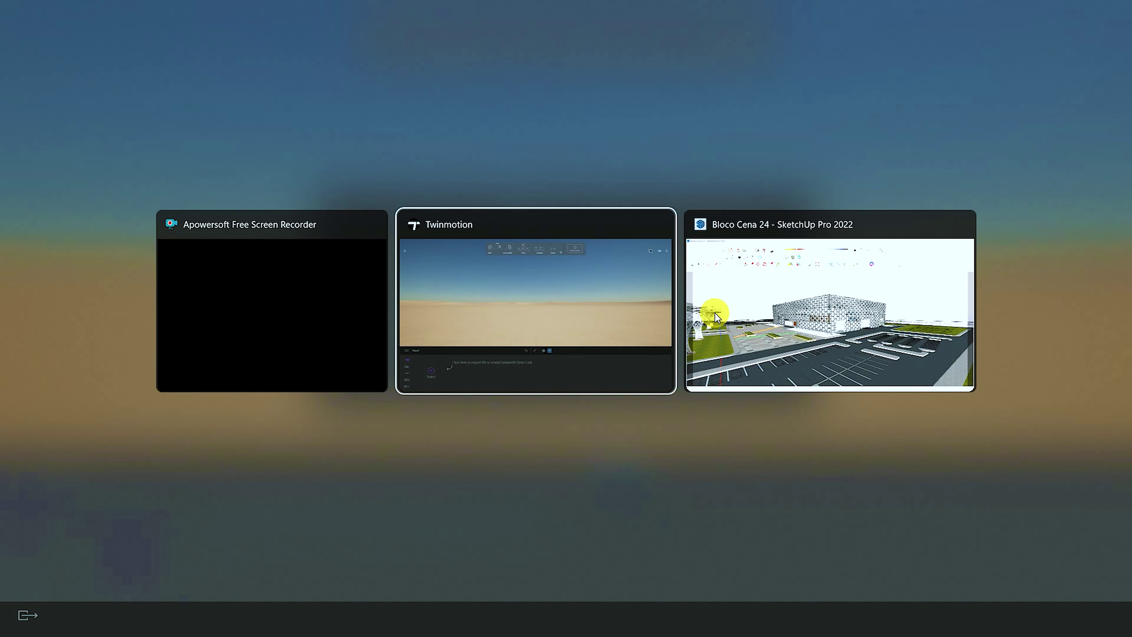
{"action": "left_click", "coordinate": [756, 293]}
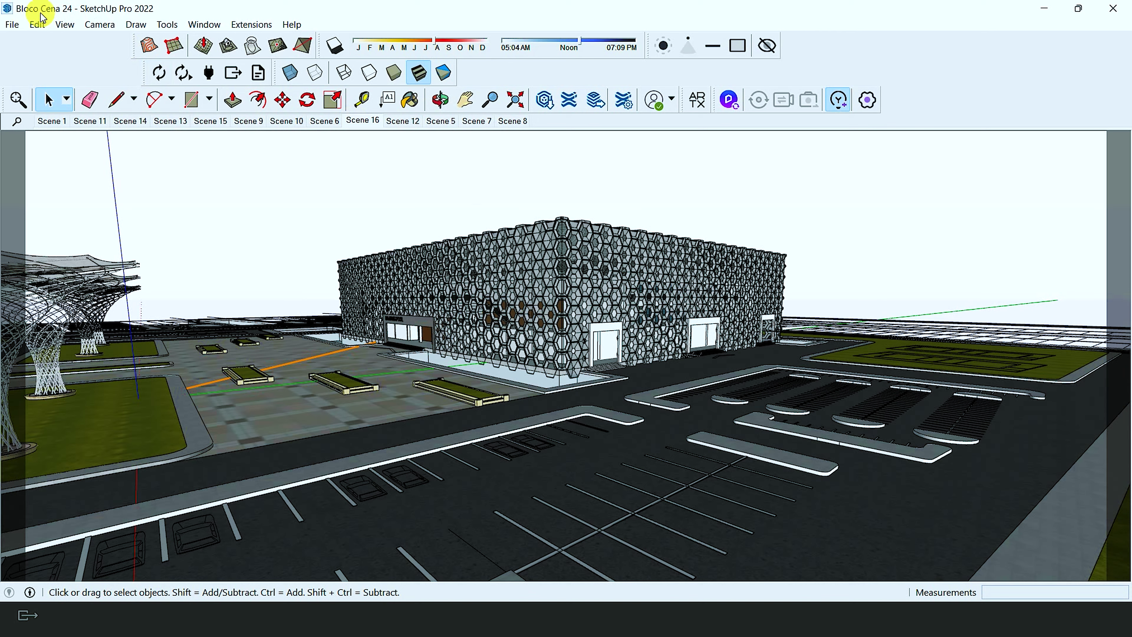
{"action": "key", "text": "alt+Tab"}
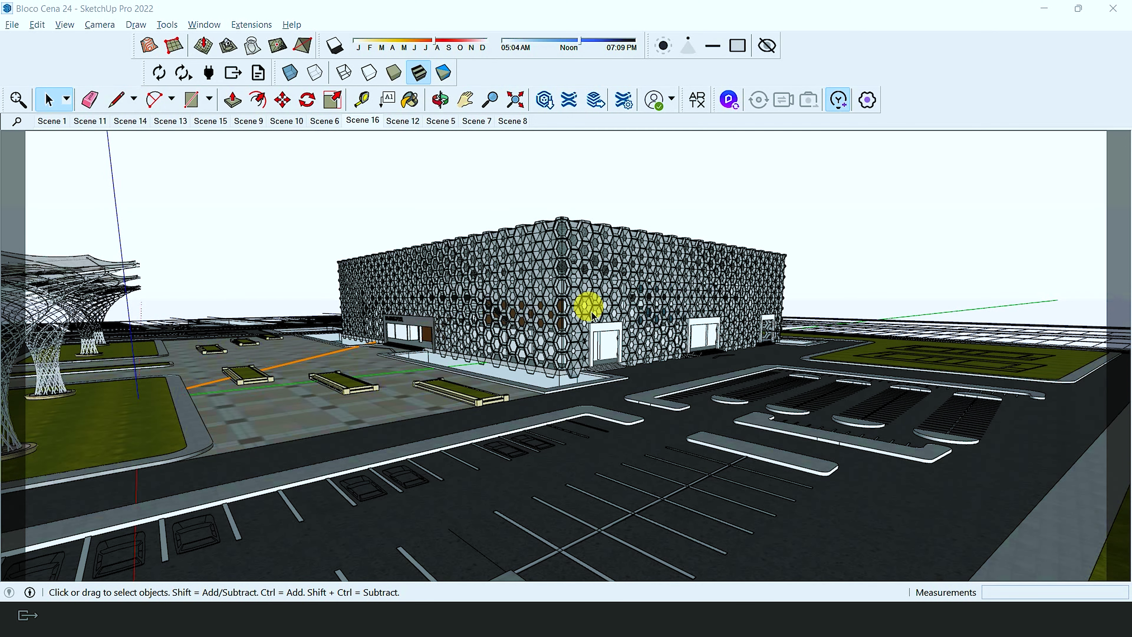
{"action": "key", "text": "alt+Tab"}
{"action": "left_click", "coordinate": [734, 286]}
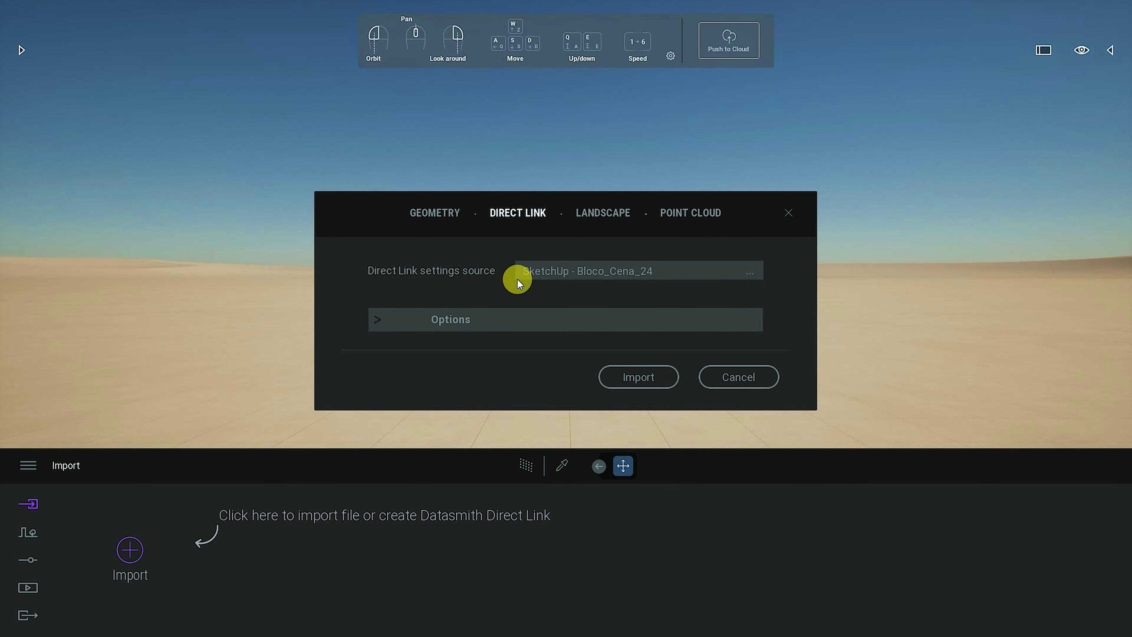
{"action": "left_click", "coordinate": [651, 376]}
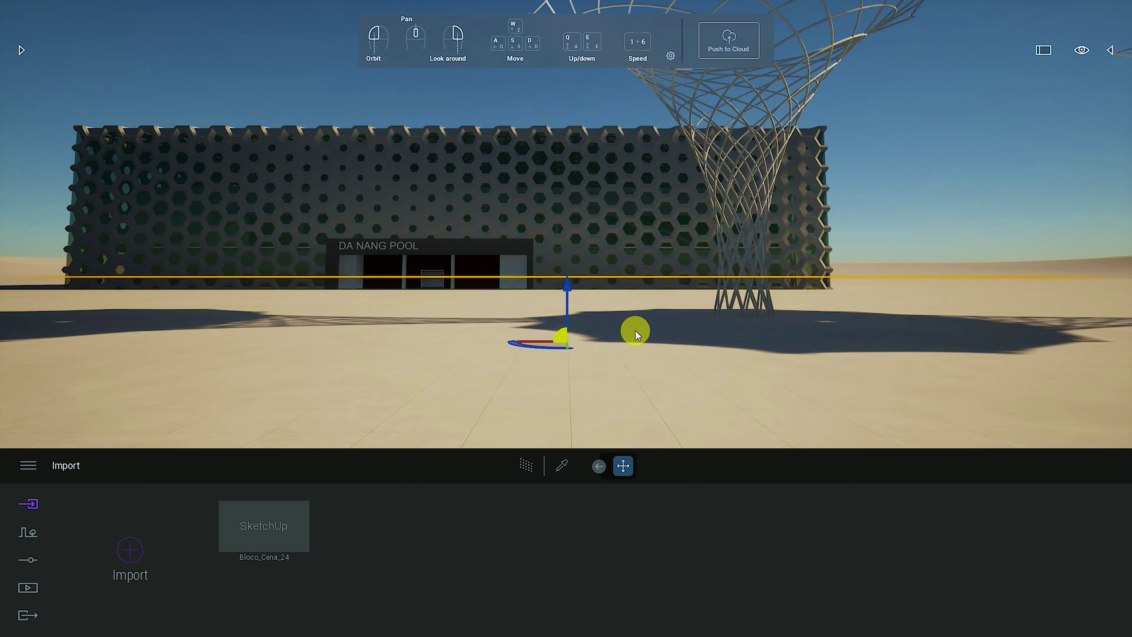
Lower the desert terrain by about 115.58 to uncover the imported site's roads, lawns and parking areas.
{"action": "scroll", "coordinate": [625, 313], "scroll_direction": "down", "scroll_amount": 2}
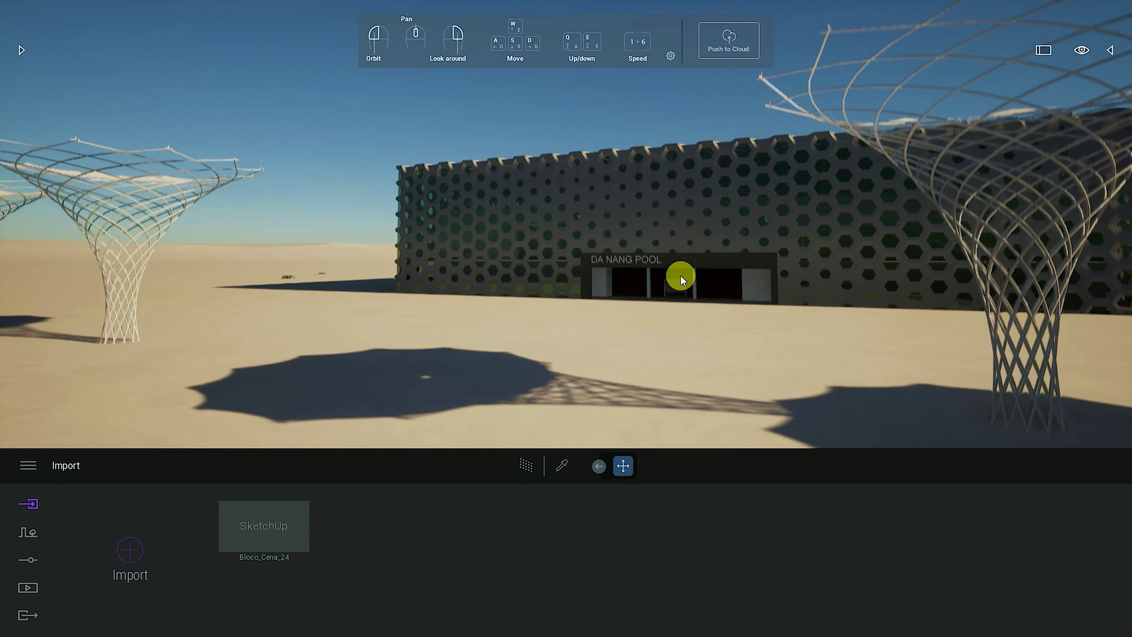
{"action": "left_click_drag", "start_coordinate": [681, 274], "coordinate": [651, 281]}
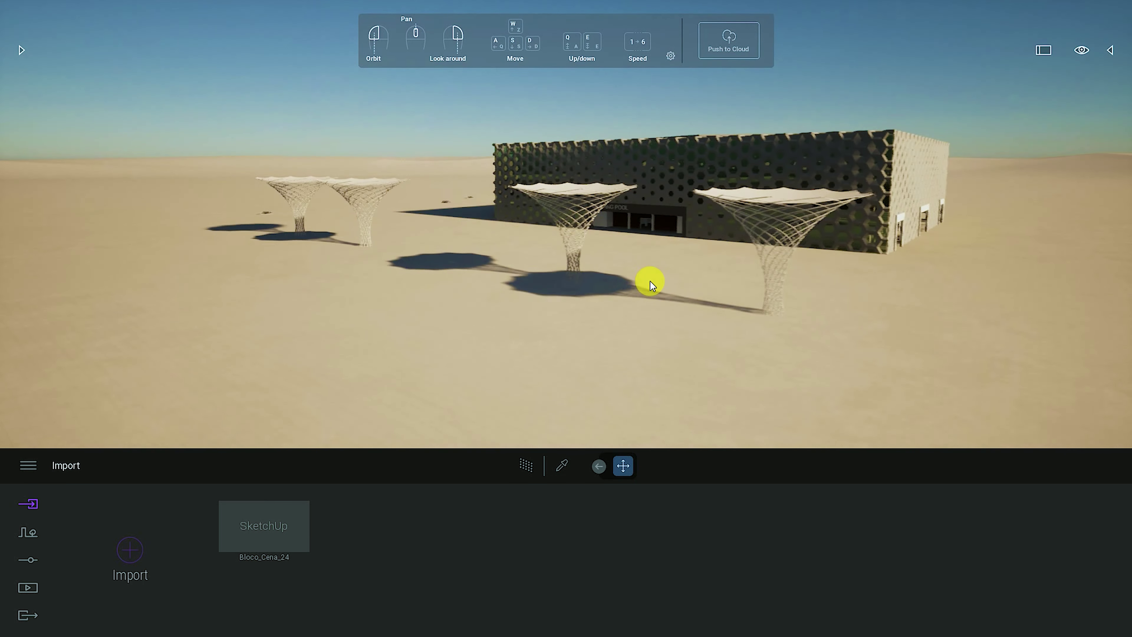
{"action": "left_click", "coordinate": [428, 305]}
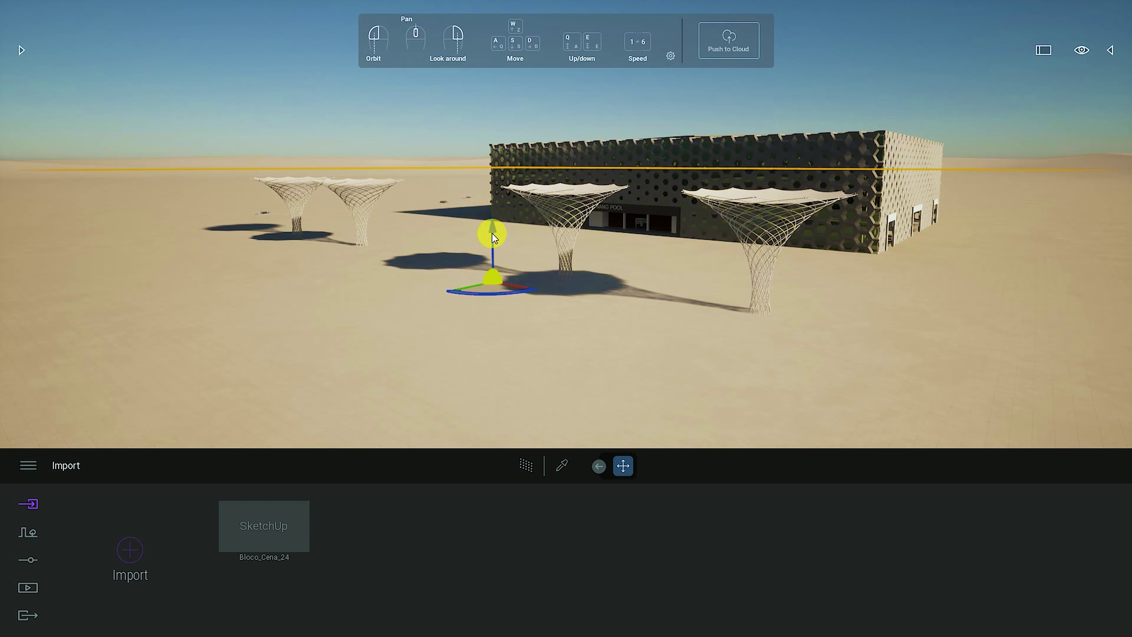
{"action": "left_click_drag", "start_coordinate": [493, 232], "coordinate": [494, 240]}
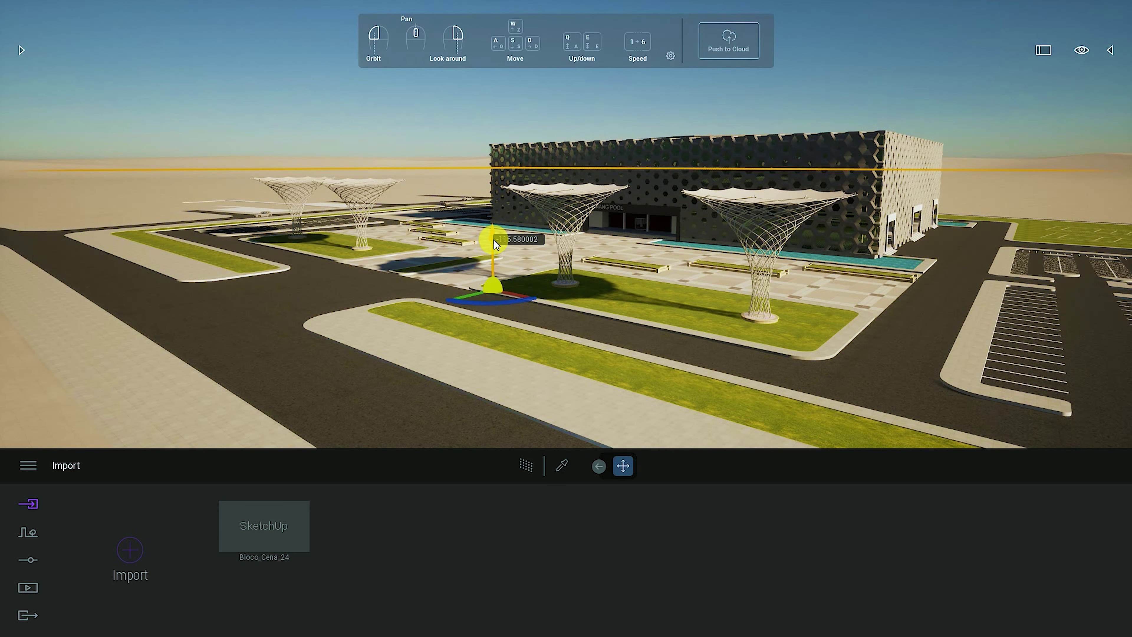
{"action": "left_click_drag", "start_coordinate": [721, 304], "coordinate": [803, 285]}
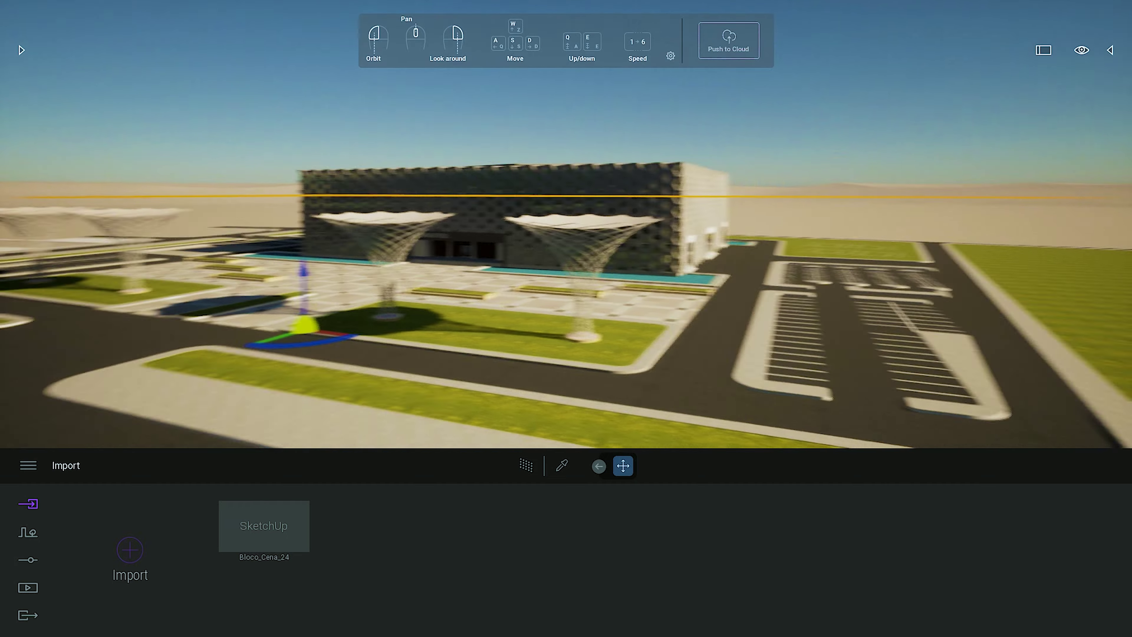
{"action": "left_click_drag", "start_coordinate": [838, 241], "coordinate": [756, 172]}
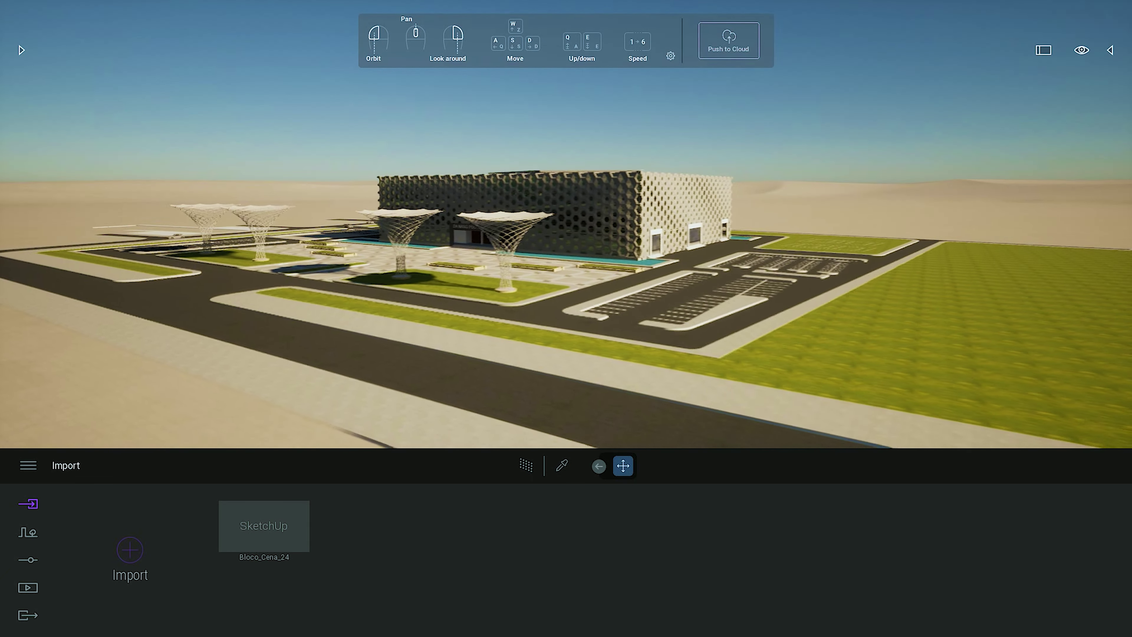
Switch to SketchUp and move the whole site model about 1,171,237 mm away from the origin in the green axis direction.
{"action": "key", "text": "alt+Tab"}
{"action": "left_click", "coordinate": [766, 244]}
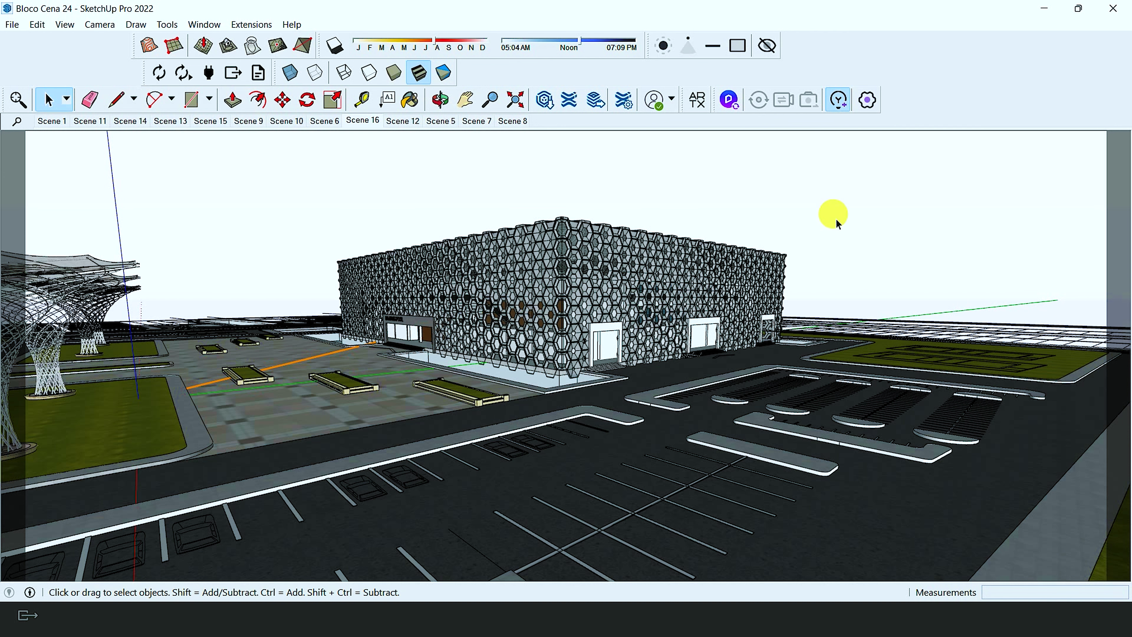
{"action": "middle_click_drag", "start_coordinate": [804, 240], "coordinate": [638, 225]}
{"action": "scroll", "coordinate": [638, 218], "scroll_direction": "down", "scroll_amount": 12}
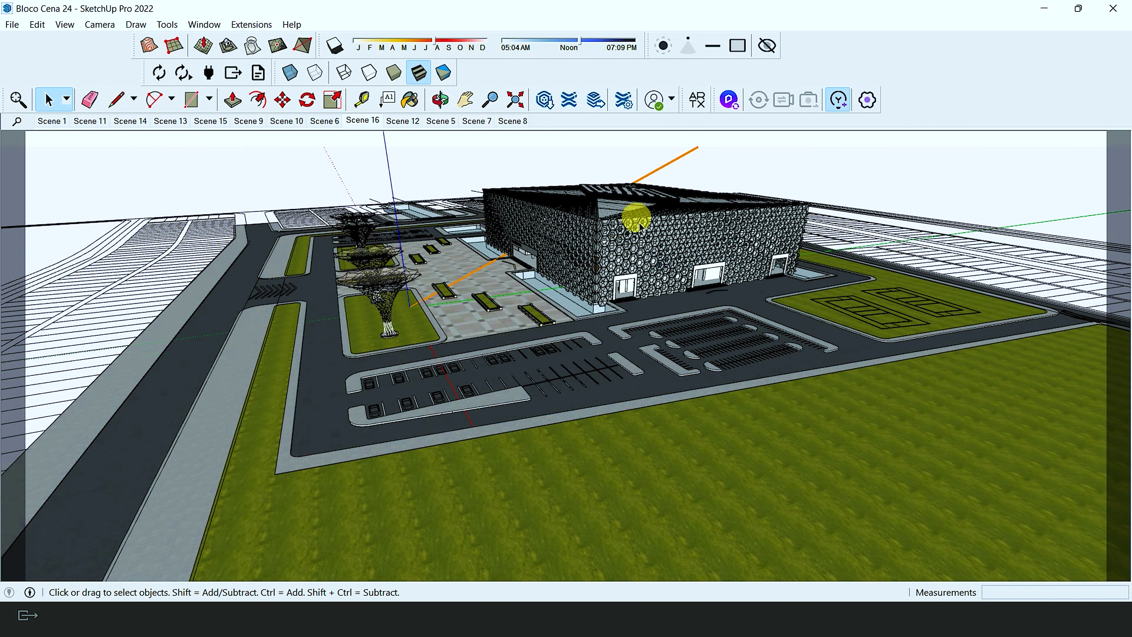
{"action": "middle_click_drag", "start_coordinate": [495, 278], "coordinate": [443, 412]}
{"action": "left_click_drag", "start_coordinate": [781, 196], "coordinate": [372, 369]}
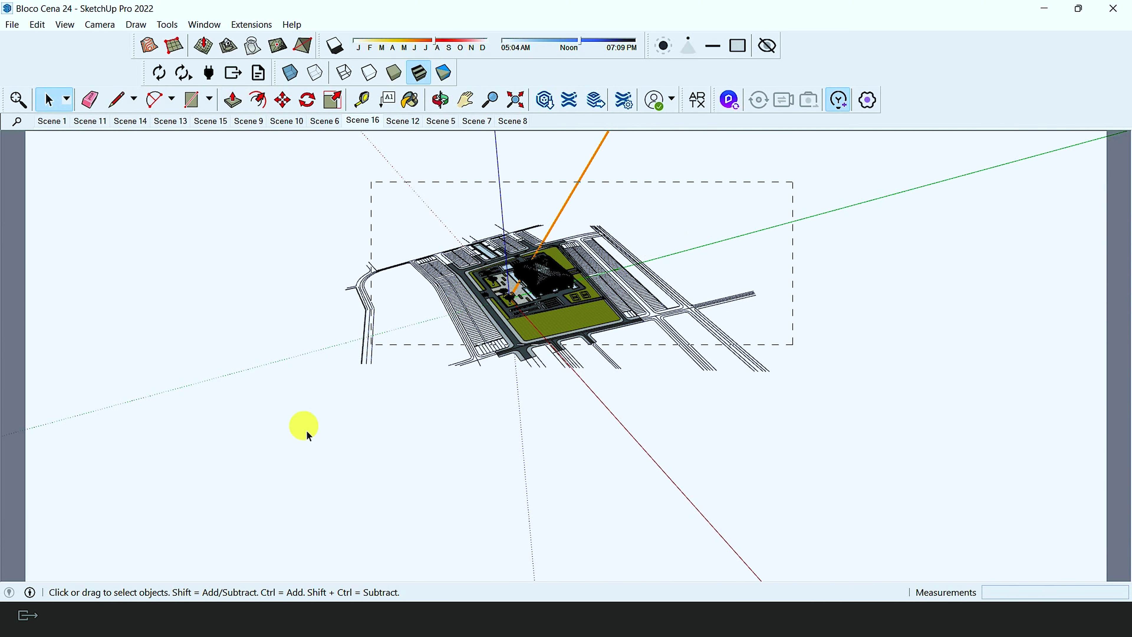
{"action": "key", "text": "m"}
{"action": "left_click", "coordinate": [574, 403]}
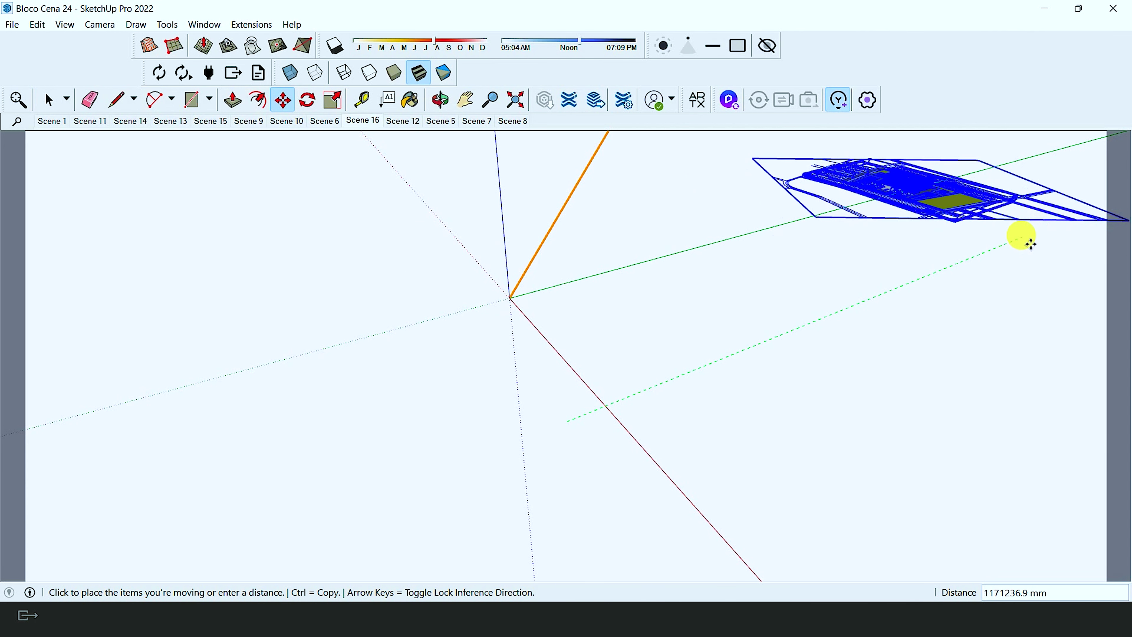
{"action": "left_click", "coordinate": [1032, 244]}
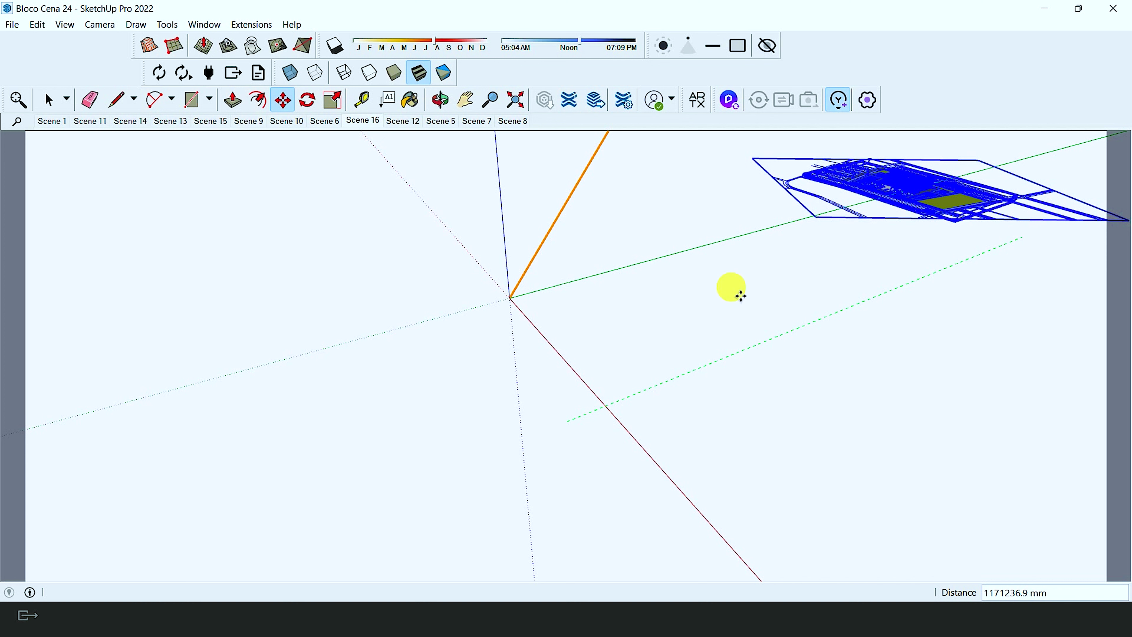
{"action": "key", "text": "space"}
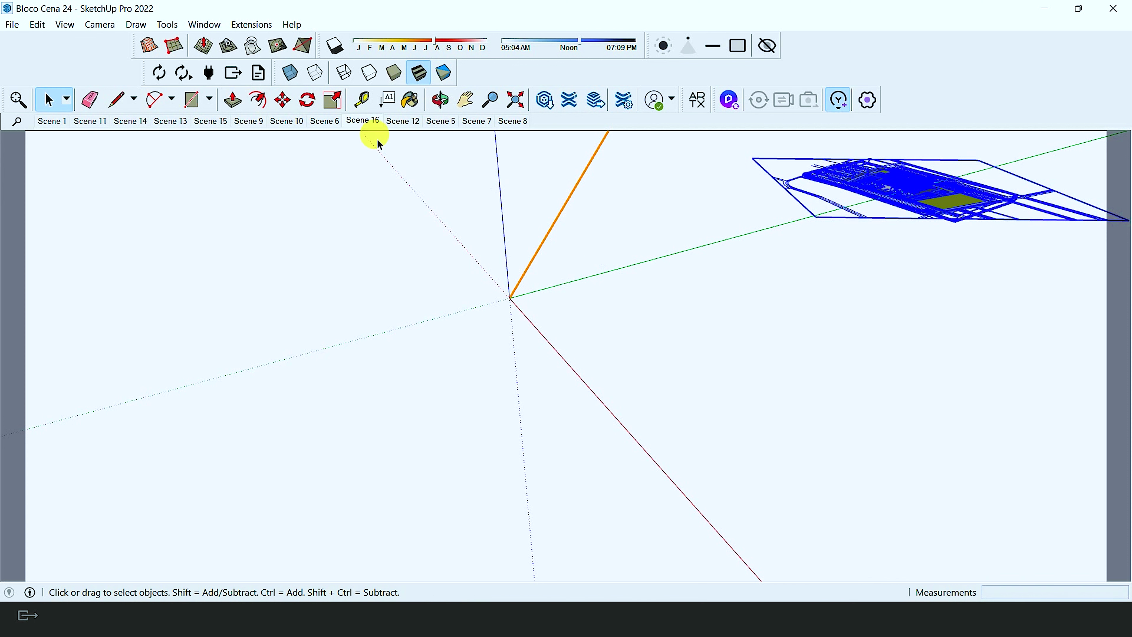
Turn on Datasmith automatic synchronization and return to Twinmotion.
{"action": "left_click", "coordinate": [184, 72]}
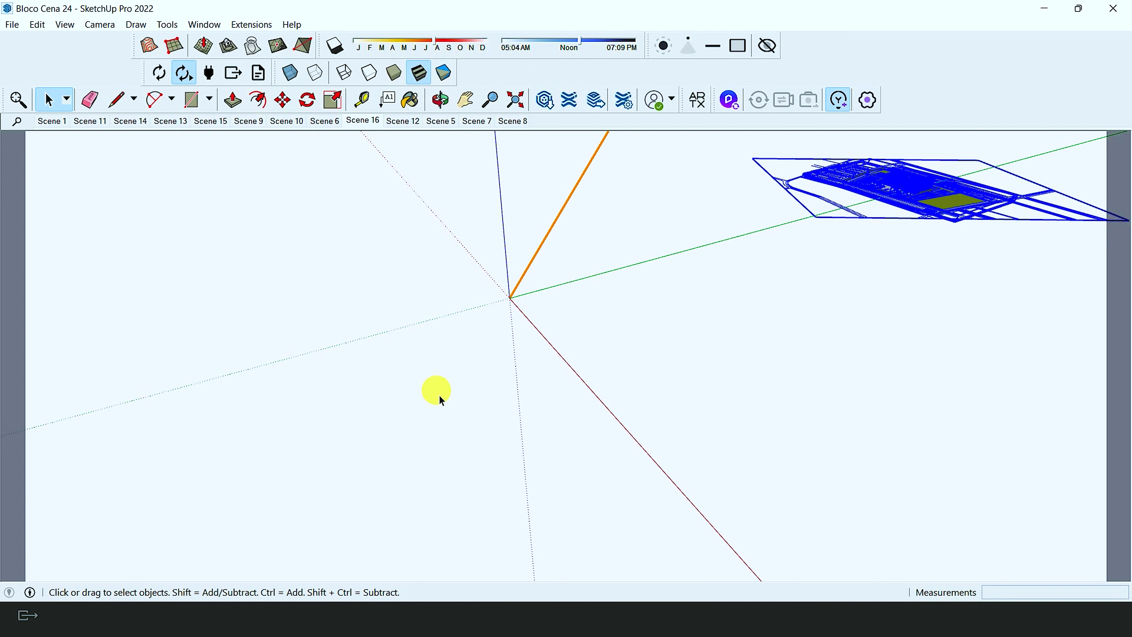
{"action": "key", "text": "alt+Tab"}
{"action": "key", "text": "Escape"}
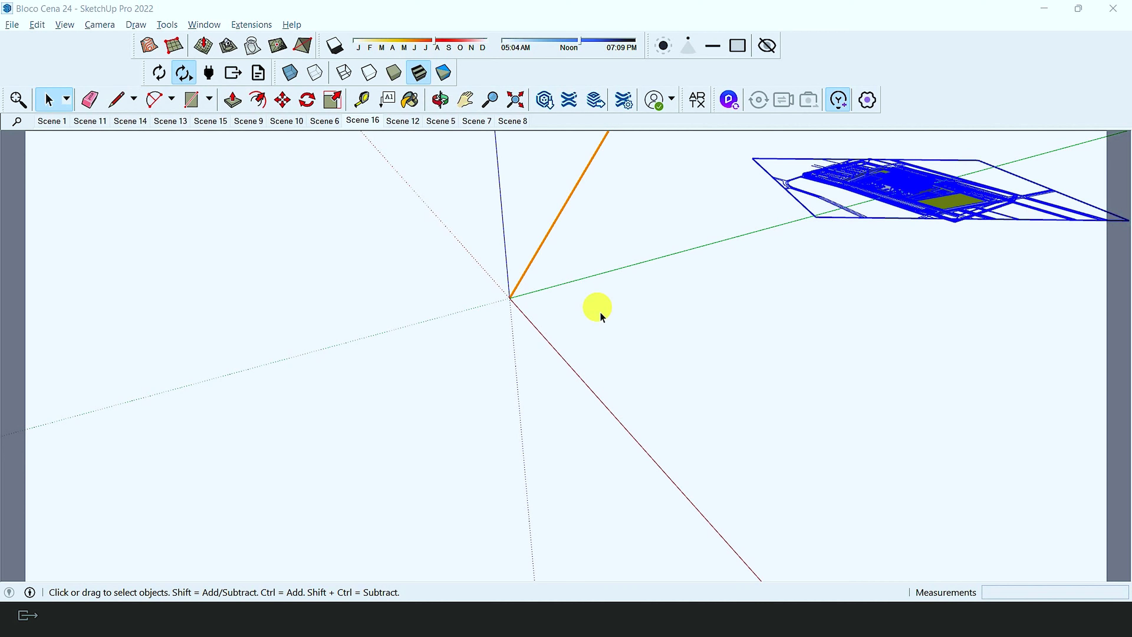
{"action": "left_click", "coordinate": [1039, 9]}
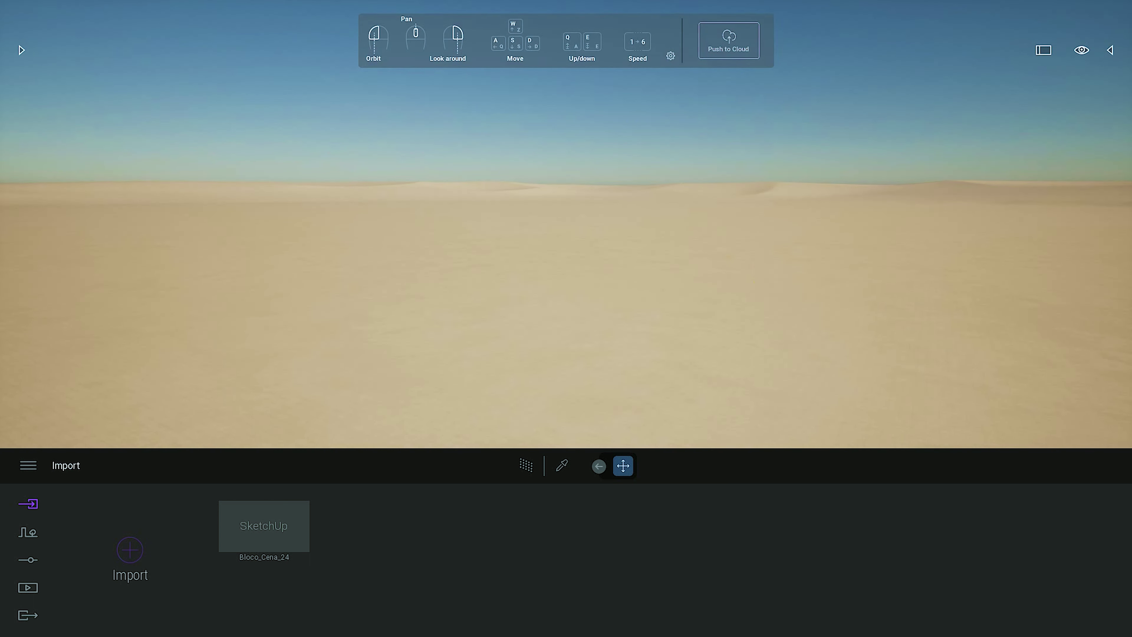
Look around the desert terrain and the water in Twinmotion to locate the relocated site model.
{"action": "left_click_drag", "start_coordinate": [763, 270], "coordinate": [764, 246]}
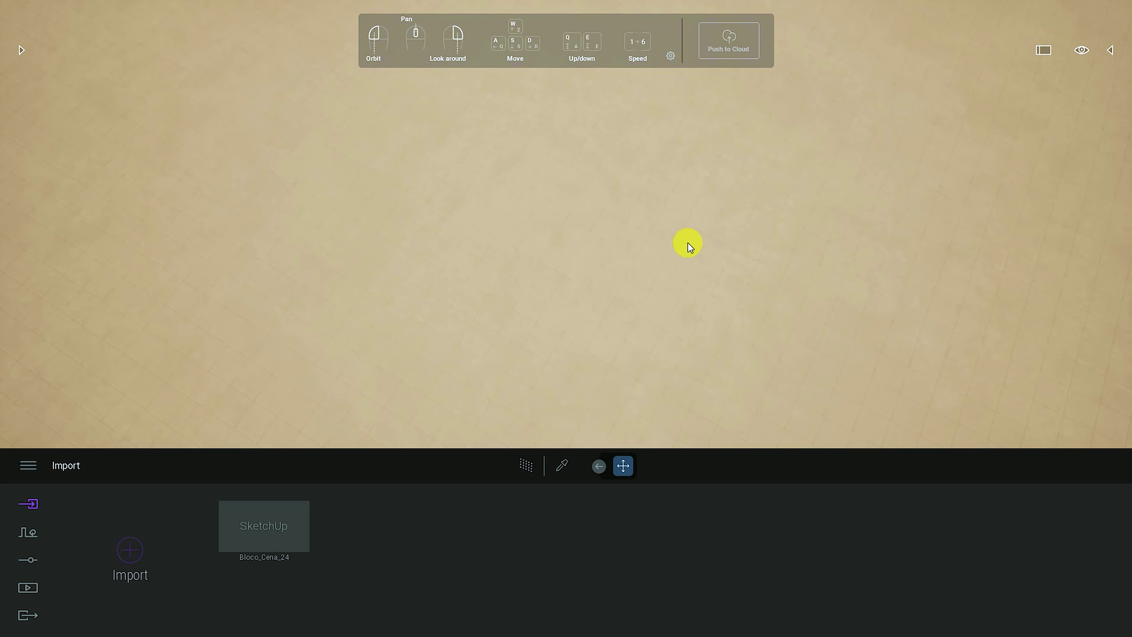
{"action": "left_click_drag", "start_coordinate": [685, 242], "coordinate": [685, 307]}
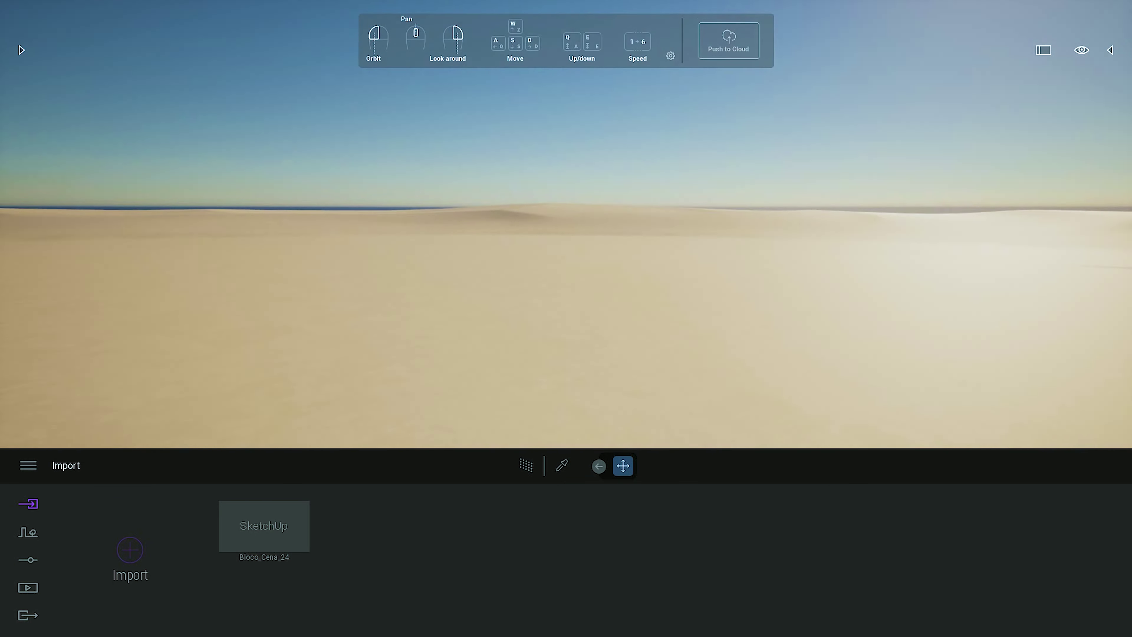
{"action": "right_click_drag", "start_coordinate": [685, 308], "coordinate": [552, 351]}
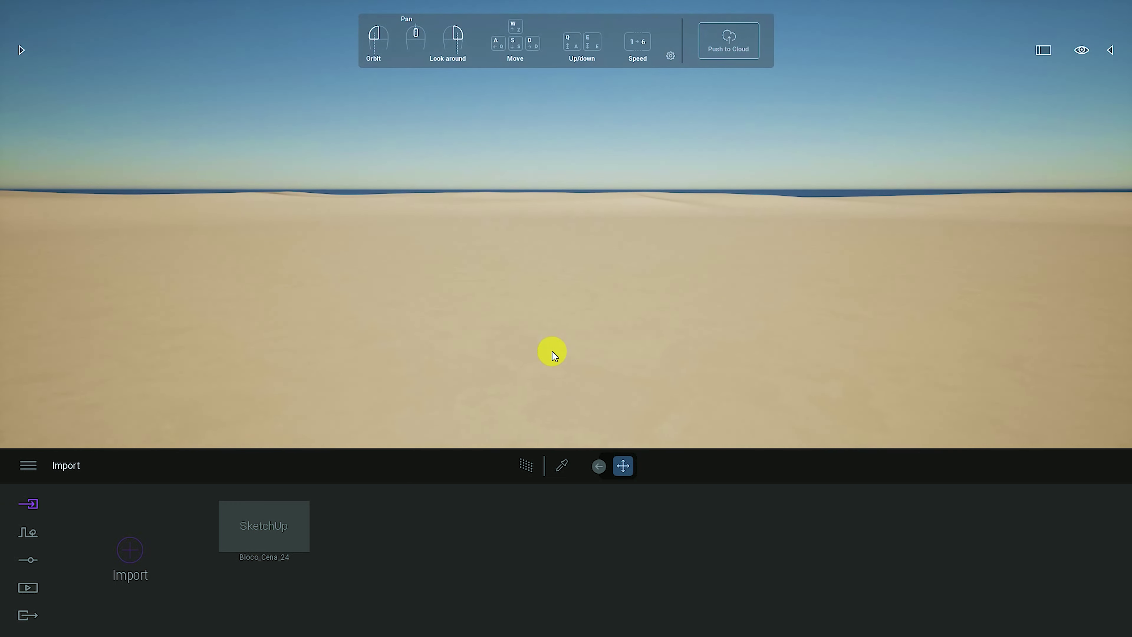
{"action": "left_click_drag", "start_coordinate": [537, 329], "coordinate": [612, 296]}
{"action": "mouse_move", "coordinate": [806, 311]}
{"action": "left_mouse_down"}
{"action": "mouse_move", "coordinate": [805, 285]}
{"action": "mouse_move", "coordinate": [830, 281]}
{"action": "mouse_move", "coordinate": [763, 301]}
{"action": "mouse_move", "coordinate": [469, 311]}
{"action": "mouse_move", "coordinate": [468, 330]}
{"action": "mouse_move", "coordinate": [473, 304]}
{"action": "left_mouse_up"}
{"action": "left_click", "coordinate": [480, 179]}
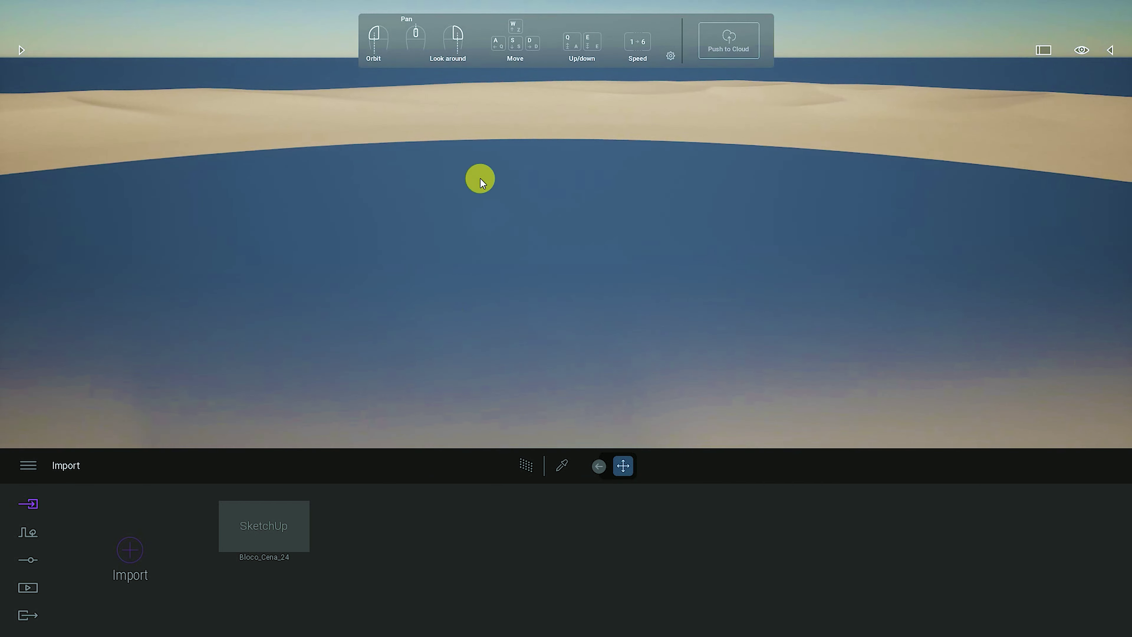
{"action": "mouse_move", "coordinate": [481, 179]}
{"action": "left_mouse_down"}
{"action": "mouse_move", "coordinate": [547, 111]}
{"action": "mouse_move", "coordinate": [454, 184]}
{"action": "mouse_move", "coordinate": [458, 232]}
{"action": "mouse_move", "coordinate": [334, 217]}
{"action": "left_mouse_up"}
{"action": "left_click", "coordinate": [534, 157]}
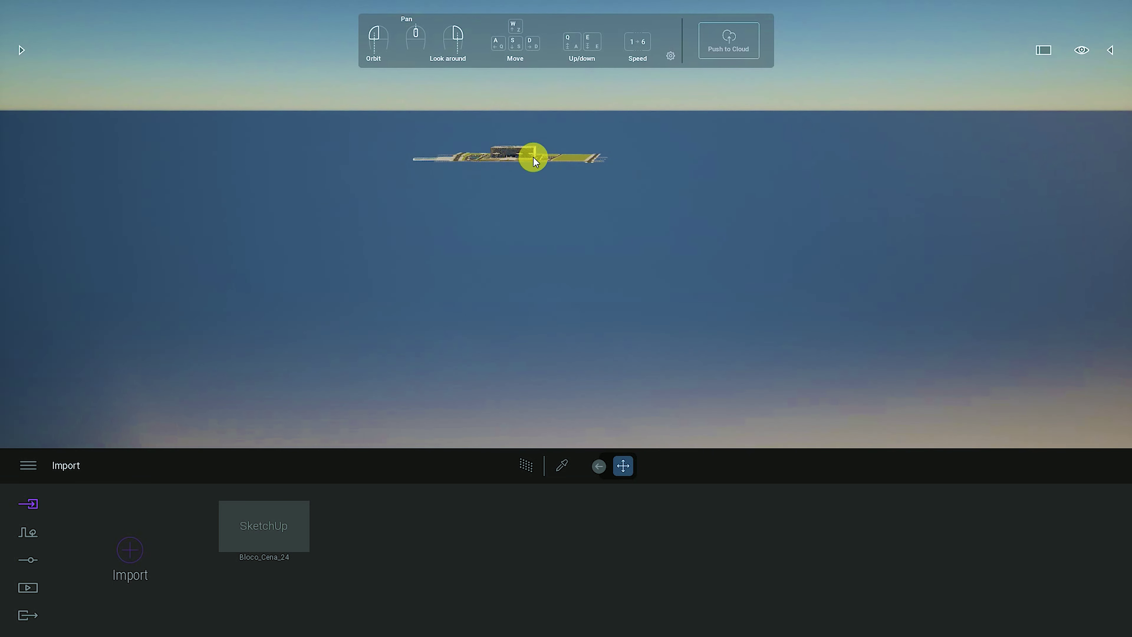
{"action": "left_click", "coordinate": [510, 161]}
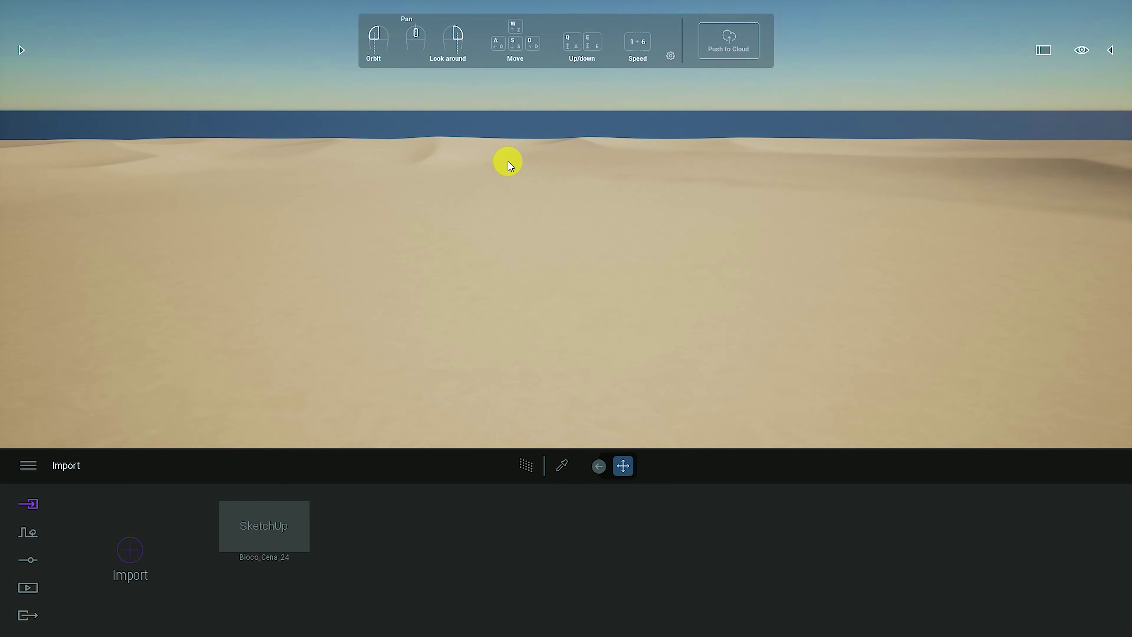
Switch to SketchUp, move the site model about 786,591 mm back along the green axis, and undo its displacement from the origin.
{"action": "key", "text": "alt+Tab"}
{"action": "scroll", "coordinate": [606, 243], "scroll_direction": "down", "scroll_amount": 3}
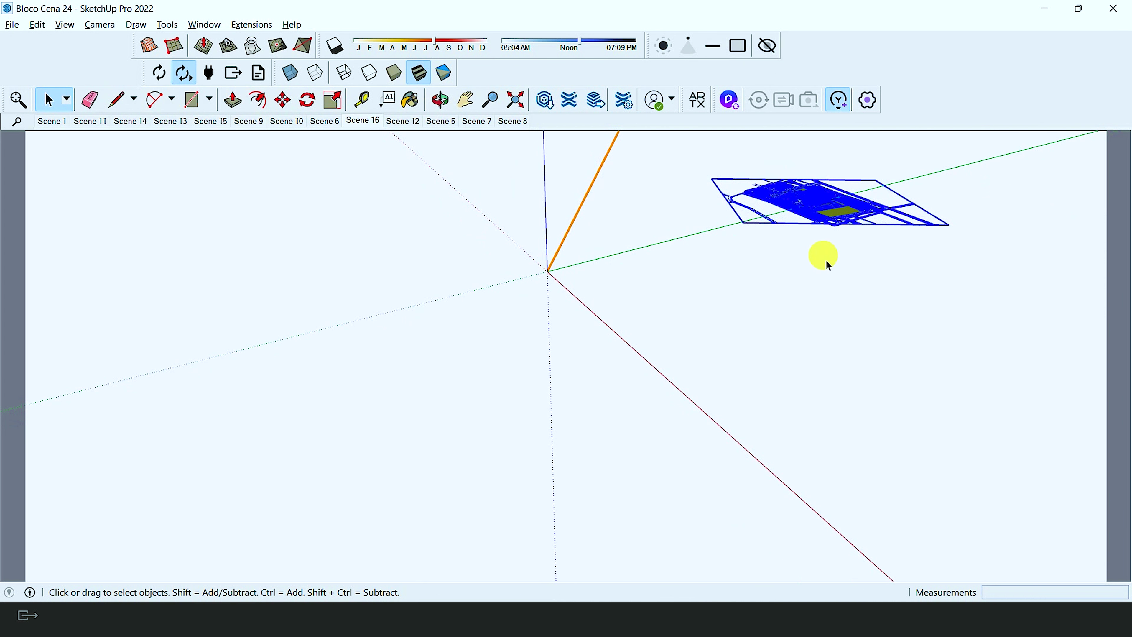
{"action": "scroll", "coordinate": [859, 256], "scroll_direction": "up", "scroll_amount": 1}
{"action": "key", "text": "m"}
{"action": "left_click", "coordinate": [867, 255]}
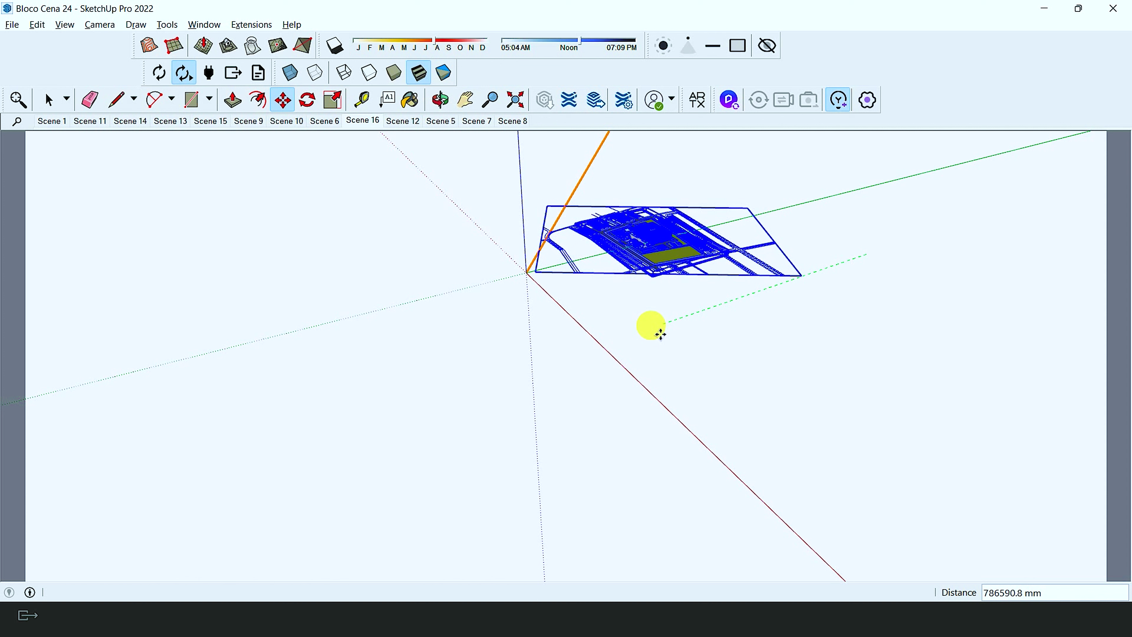
{"action": "key", "text": "space"}
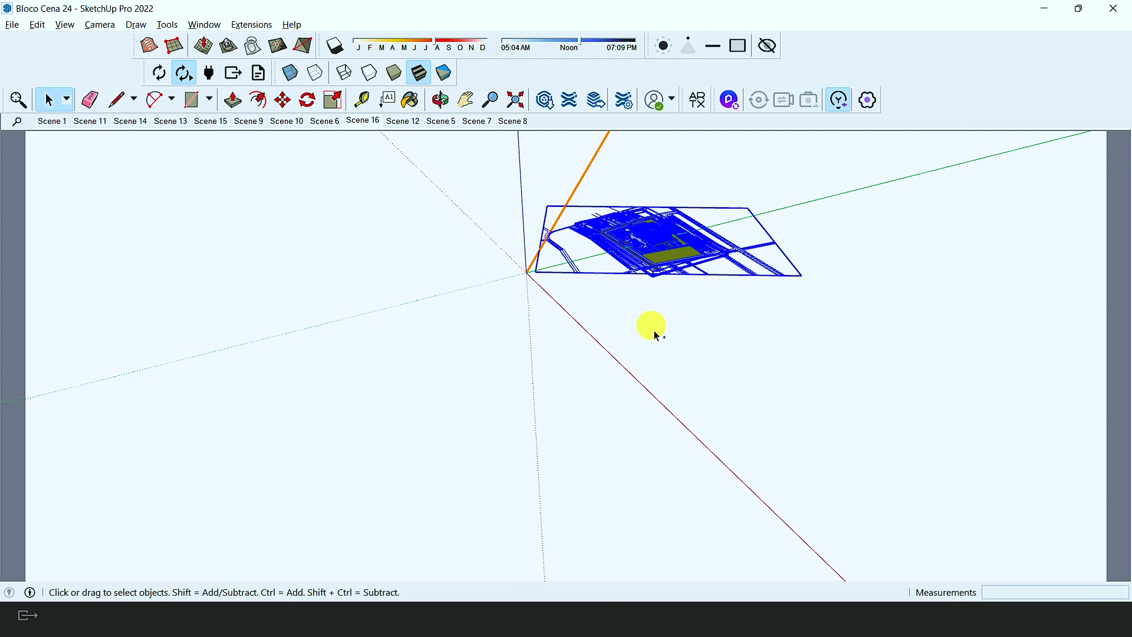
{"action": "key", "text": "ctrl+z"}
{"action": "key", "text": "ctrl+y"}
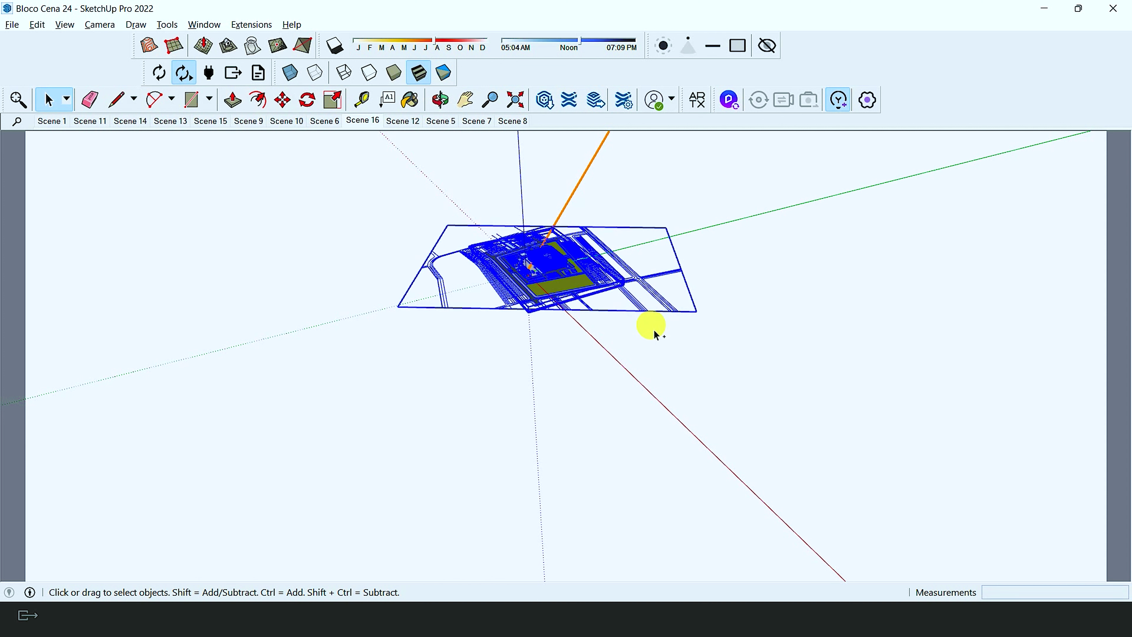
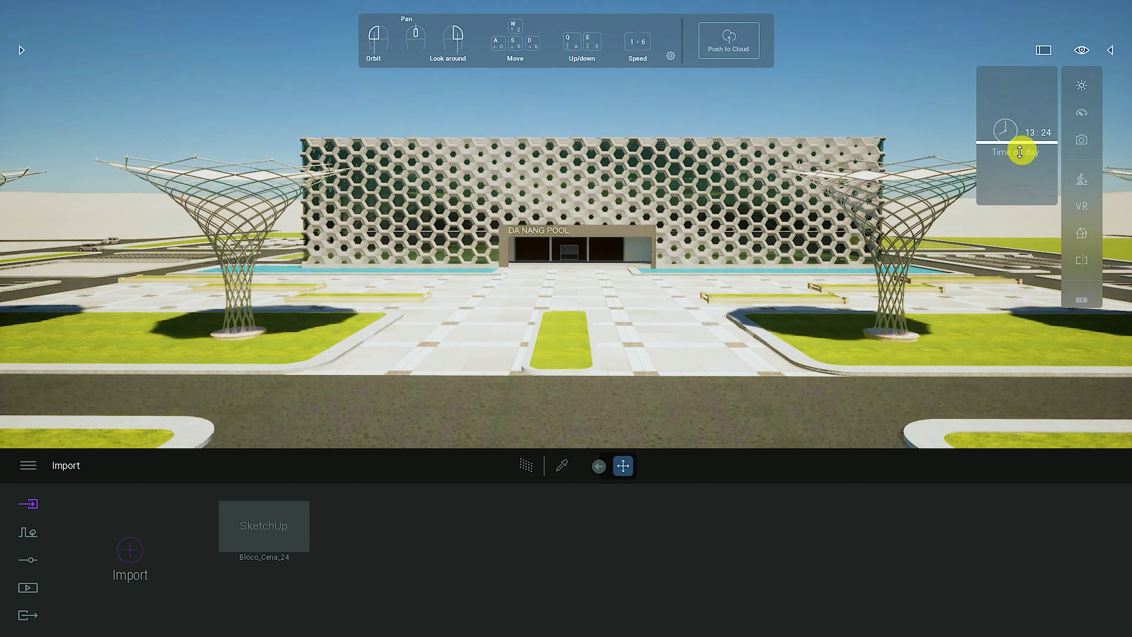
Set the Twinmotion scene's time of day to 15:59.
{"action": "mouse_move", "coordinate": [1021, 163]}
{"action": "left_mouse_down"}
{"action": "mouse_move", "coordinate": [1023, 176]}
{"action": "mouse_move", "coordinate": [1029, 119]}
{"action": "mouse_move", "coordinate": [1027, 161]}
{"action": "left_mouse_up"}
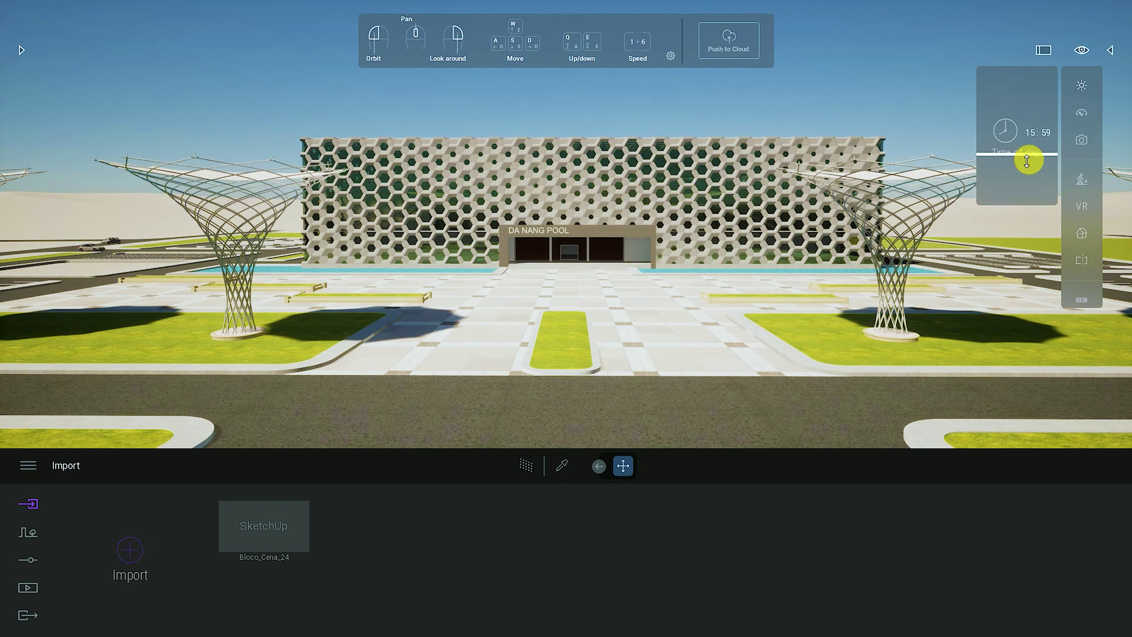
{"action": "left_click", "coordinate": [657, 306]}
Create a new media image showing a closer frontal view of the Da Nang Pool building and its paved plaza.
{"action": "scroll", "coordinate": [657, 306], "scroll_direction": "up", "scroll_amount": 3}
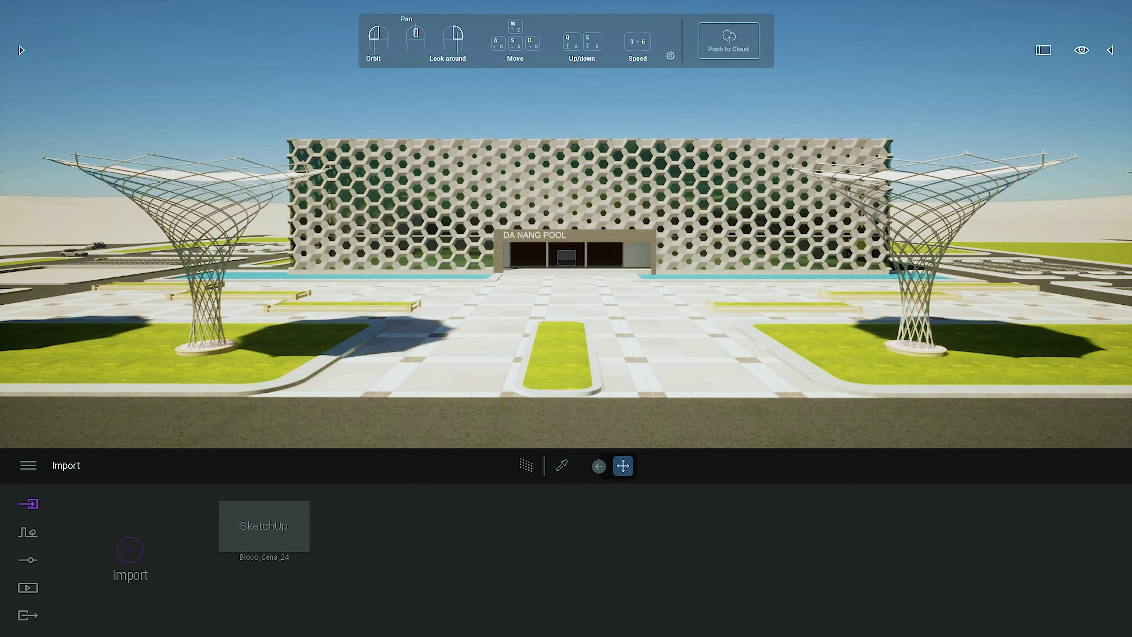
{"action": "scroll", "coordinate": [657, 306], "scroll_direction": "up", "scroll_amount": 4}
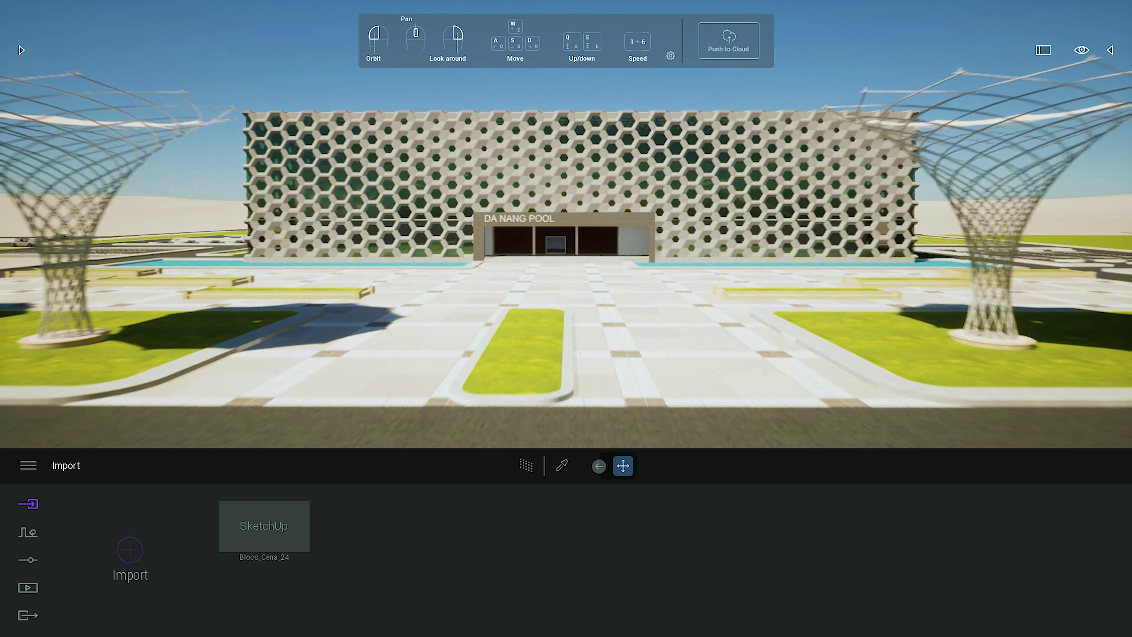
{"action": "scroll", "coordinate": [657, 306], "scroll_direction": "up", "scroll_amount": 5}
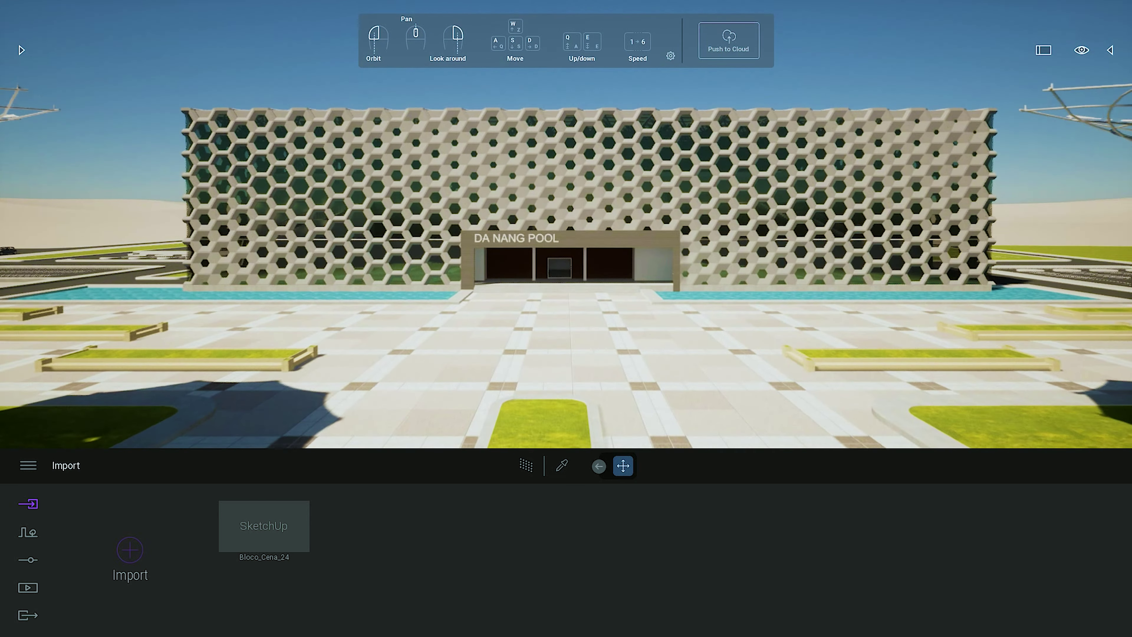
{"action": "scroll", "coordinate": [657, 306], "scroll_direction": "up", "scroll_amount": 3}
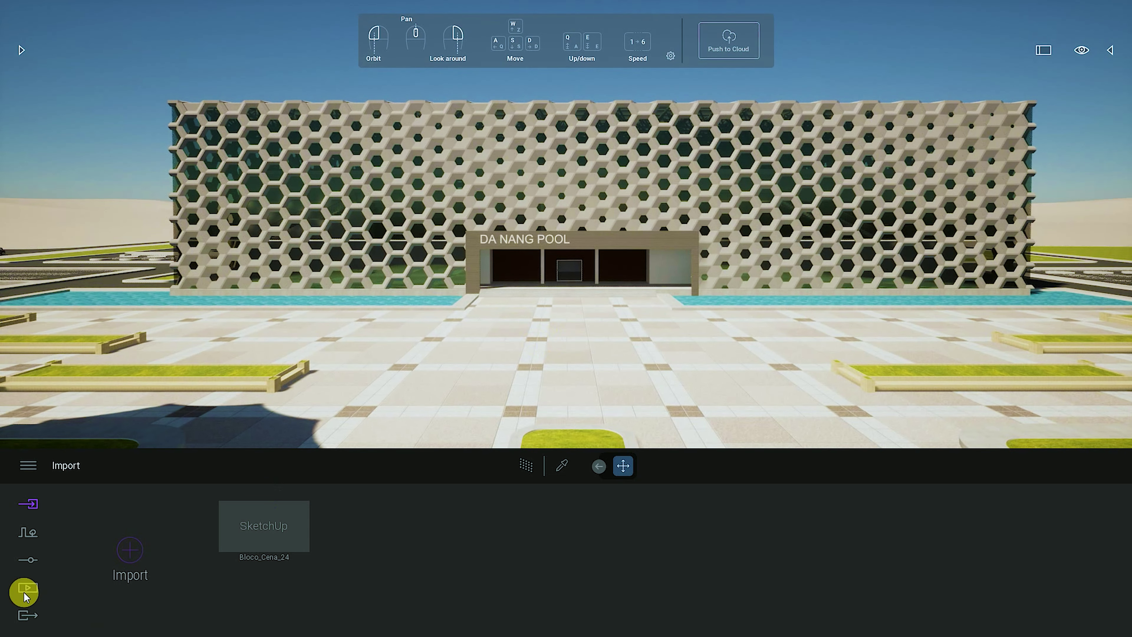
{"action": "left_click", "coordinate": [25, 596]}
{"action": "left_click", "coordinate": [217, 554]}
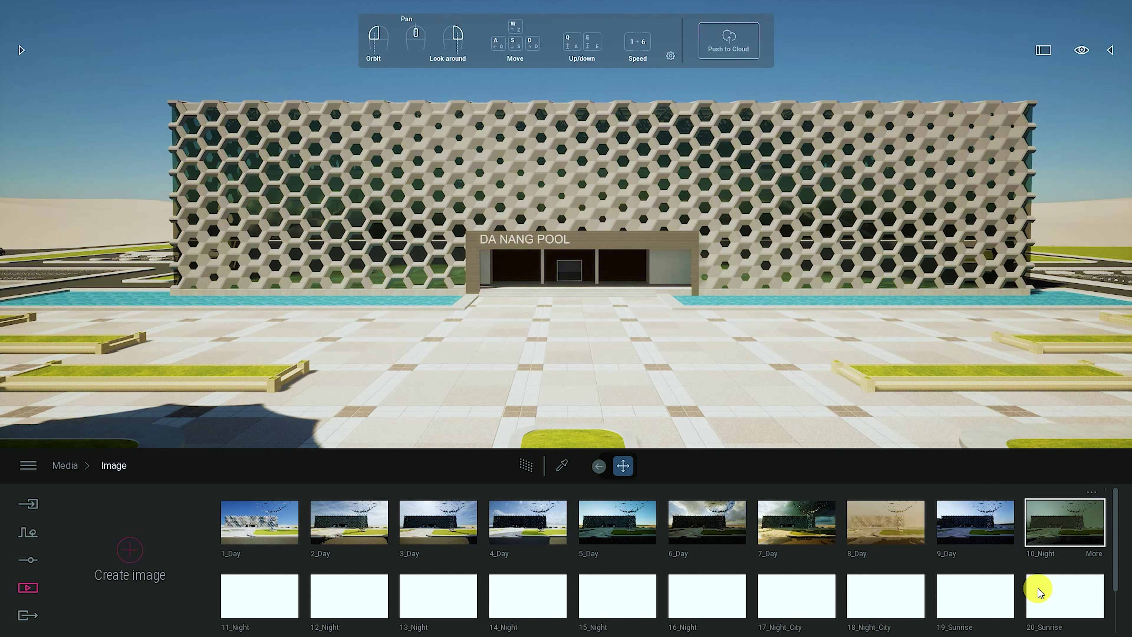
{"action": "scroll", "coordinate": [958, 541], "scroll_direction": "down", "scroll_amount": 2}
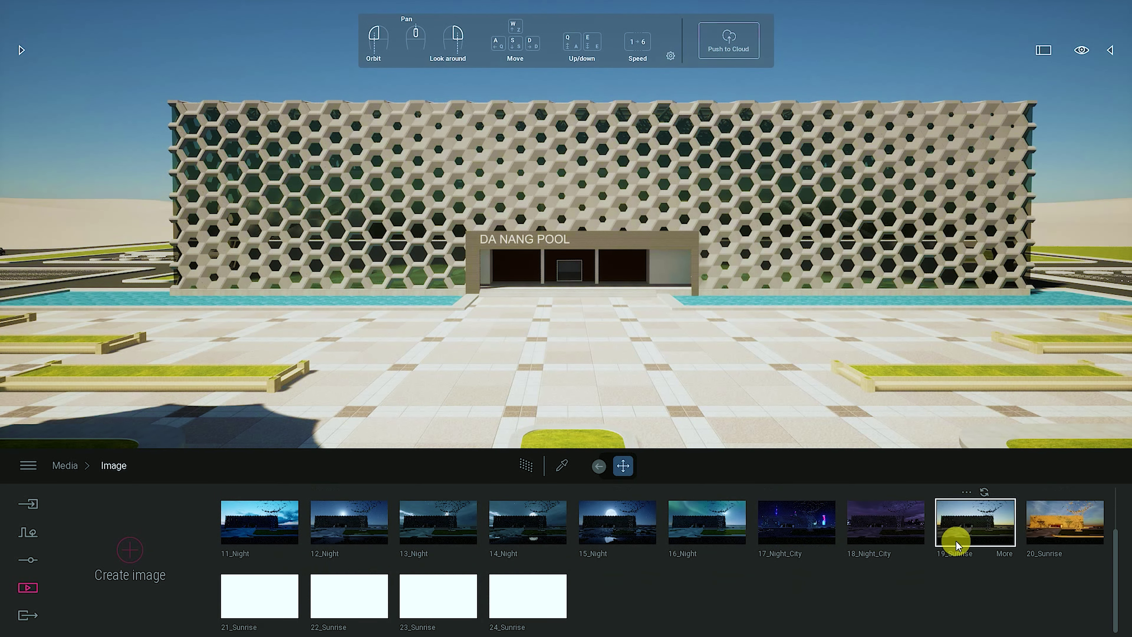
{"action": "left_click", "coordinate": [131, 550]}
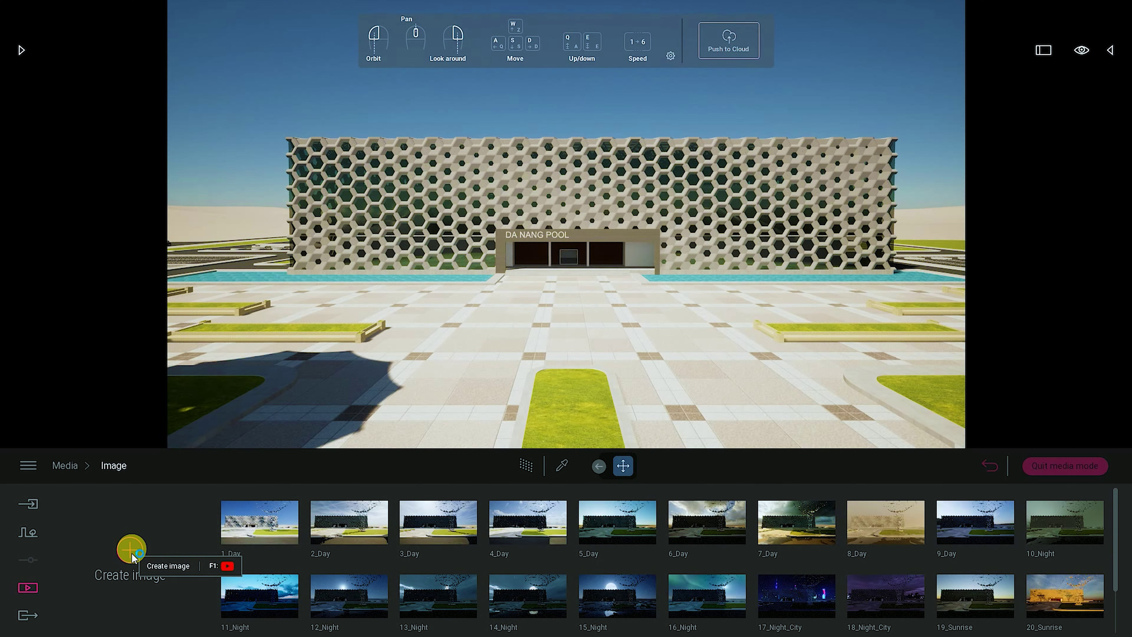
{"action": "scroll", "coordinate": [798, 568], "scroll_direction": "down", "scroll_amount": 2}
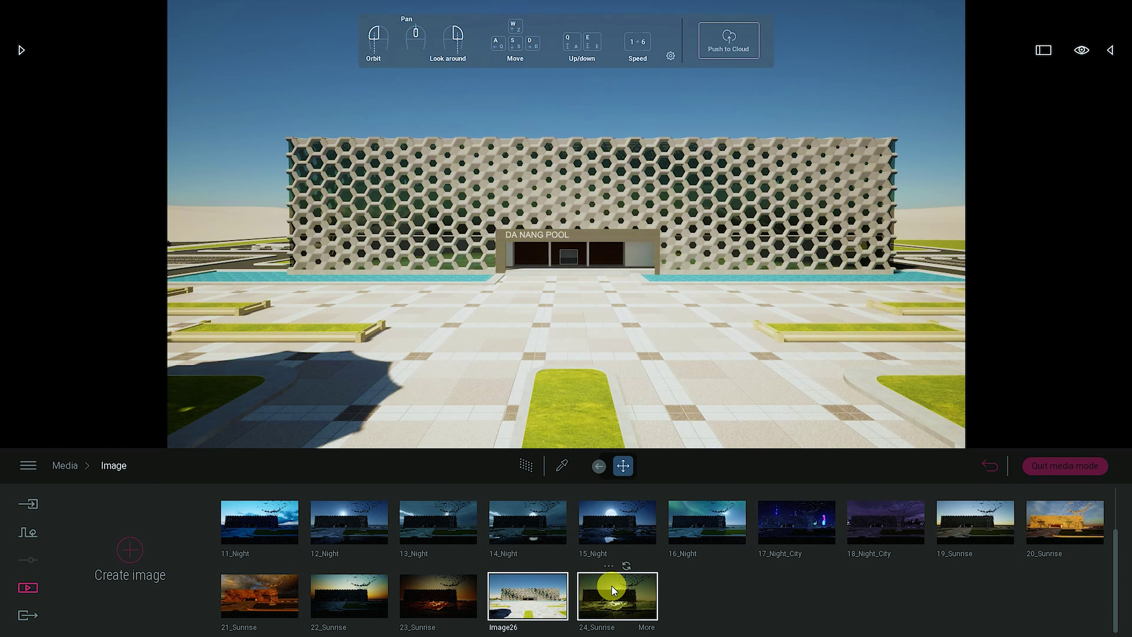
{"action": "scroll", "coordinate": [280, 527], "scroll_direction": "up", "scroll_amount": 2}
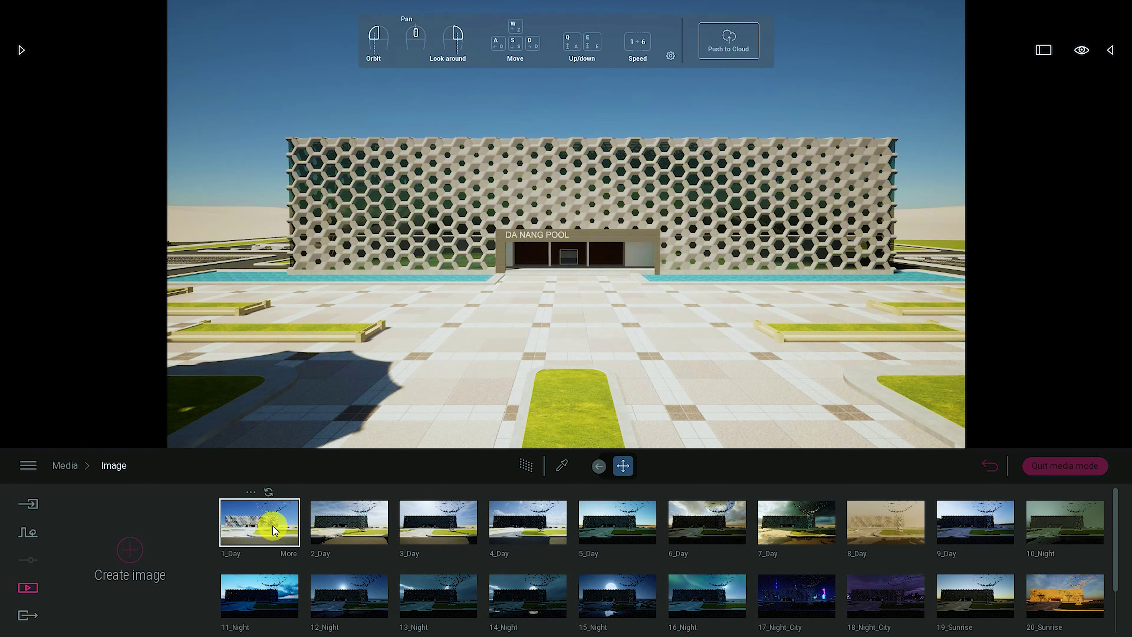
Preview the saved daytime images one after another, from 1_Day through 9_Day.
{"action": "left_click", "coordinate": [272, 526]}
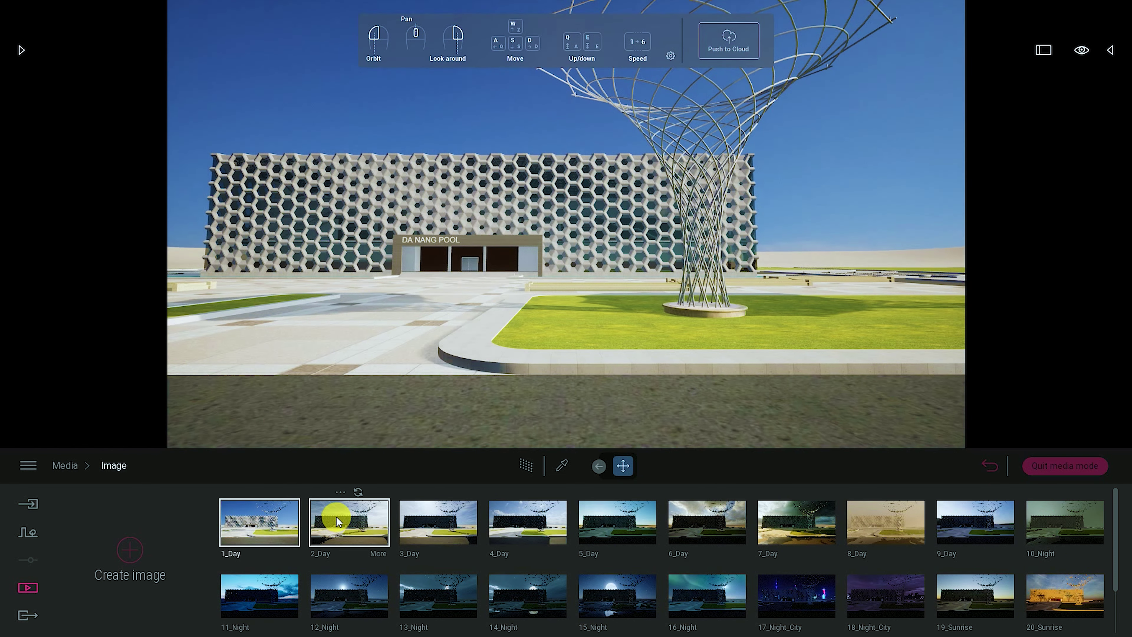
{"action": "left_click", "coordinate": [336, 517]}
{"action": "left_click", "coordinate": [441, 516]}
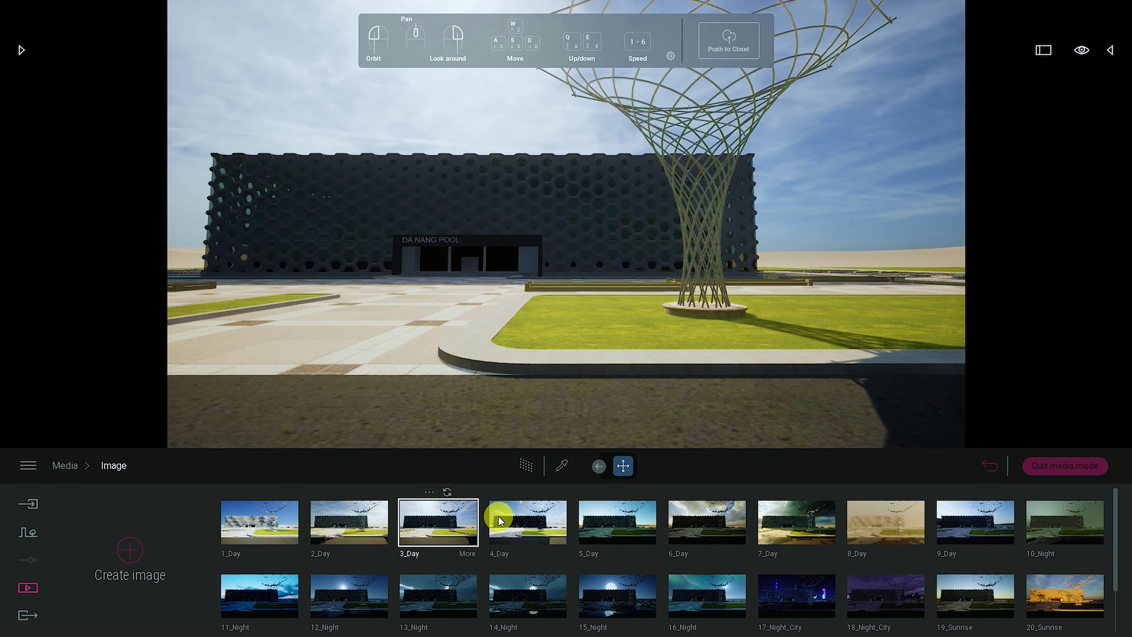
{"action": "left_click", "coordinate": [509, 516]}
{"action": "left_click", "coordinate": [630, 521]}
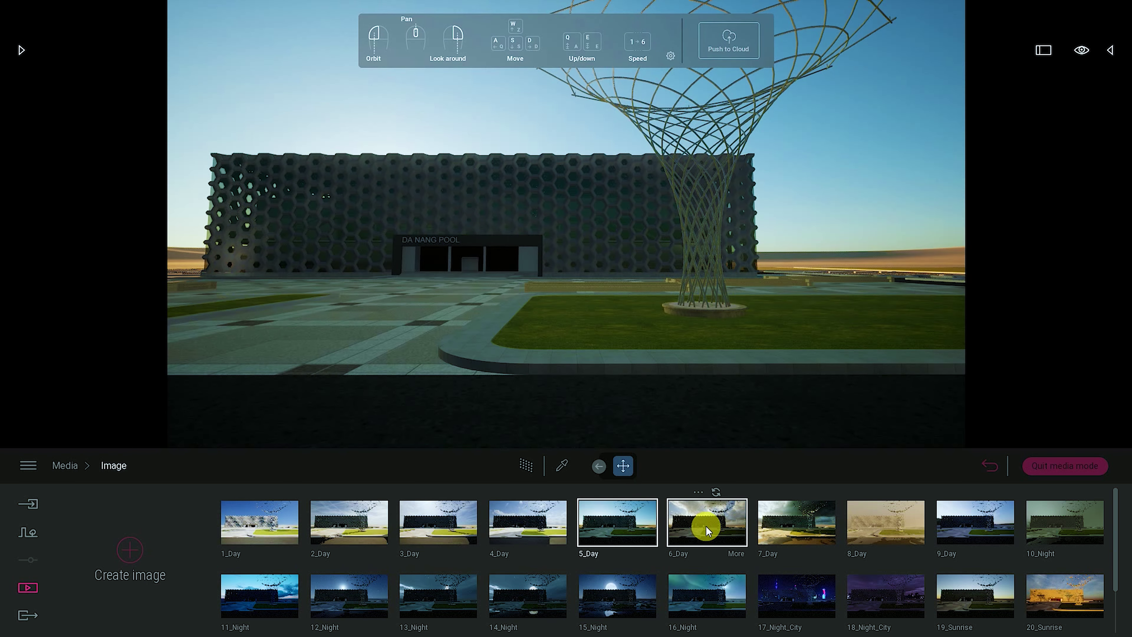
{"action": "left_click", "coordinate": [706, 526]}
{"action": "left_click", "coordinate": [818, 526]}
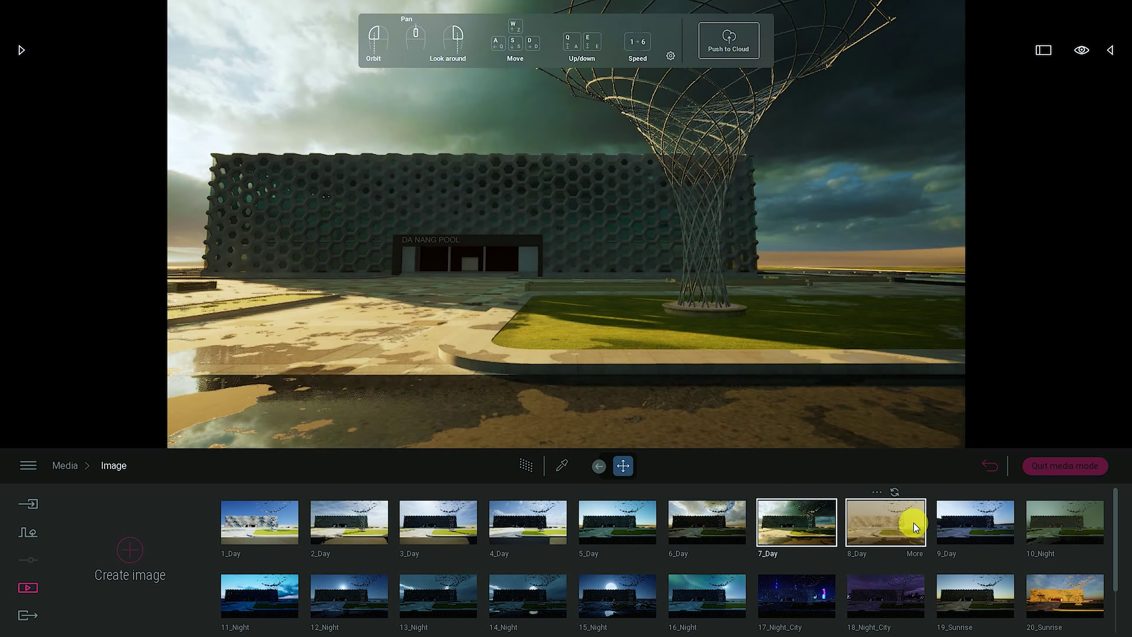
{"action": "left_click", "coordinate": [913, 522]}
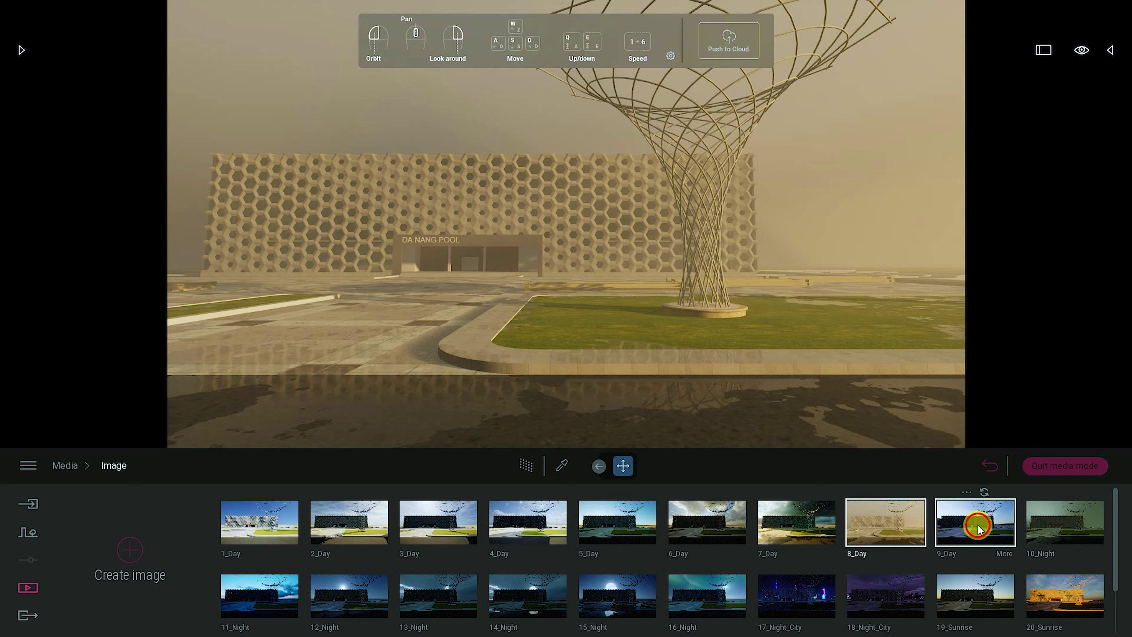
Preview the saved night images in order, from 10_Night through 18_Night_City.
{"action": "left_click", "coordinate": [1054, 519]}
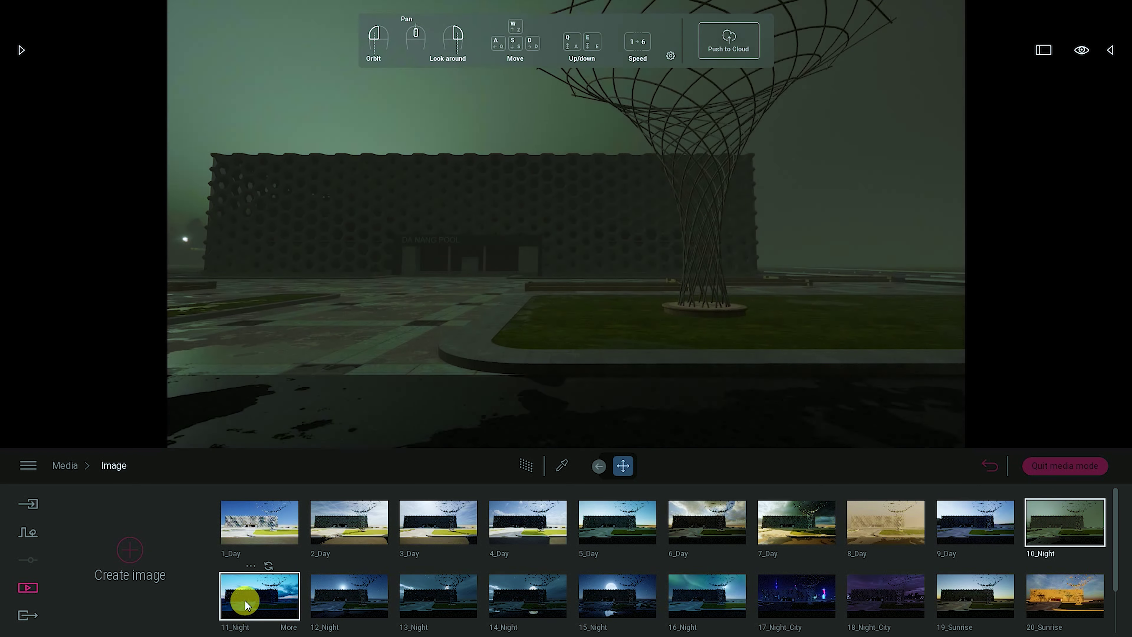
{"action": "left_click", "coordinate": [248, 595]}
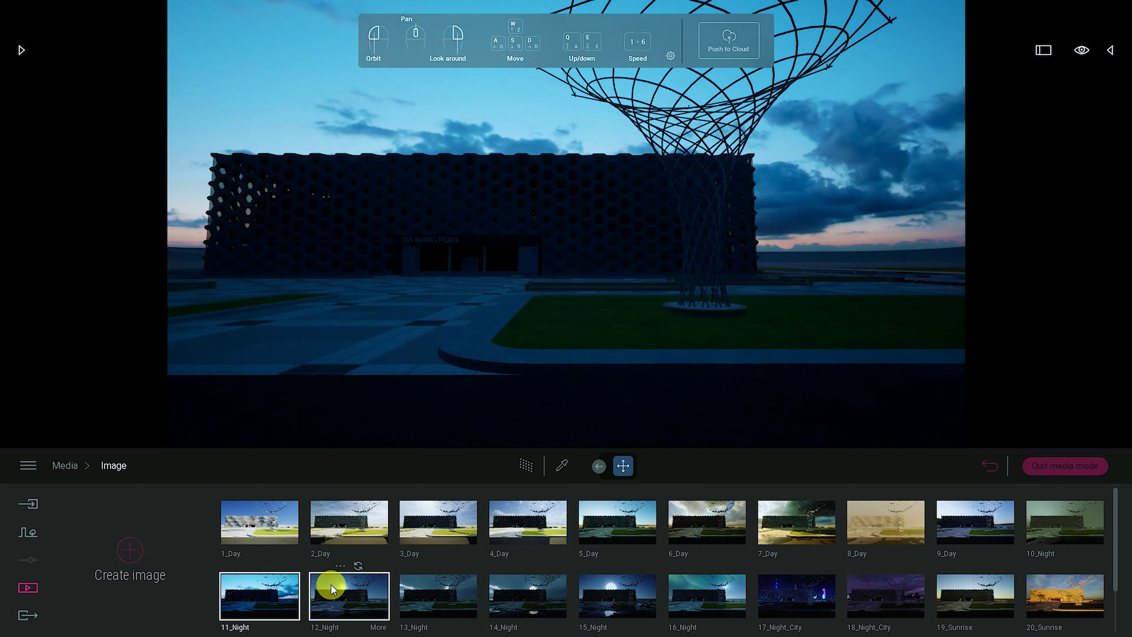
{"action": "left_click", "coordinate": [331, 586]}
{"action": "left_click", "coordinate": [414, 584]}
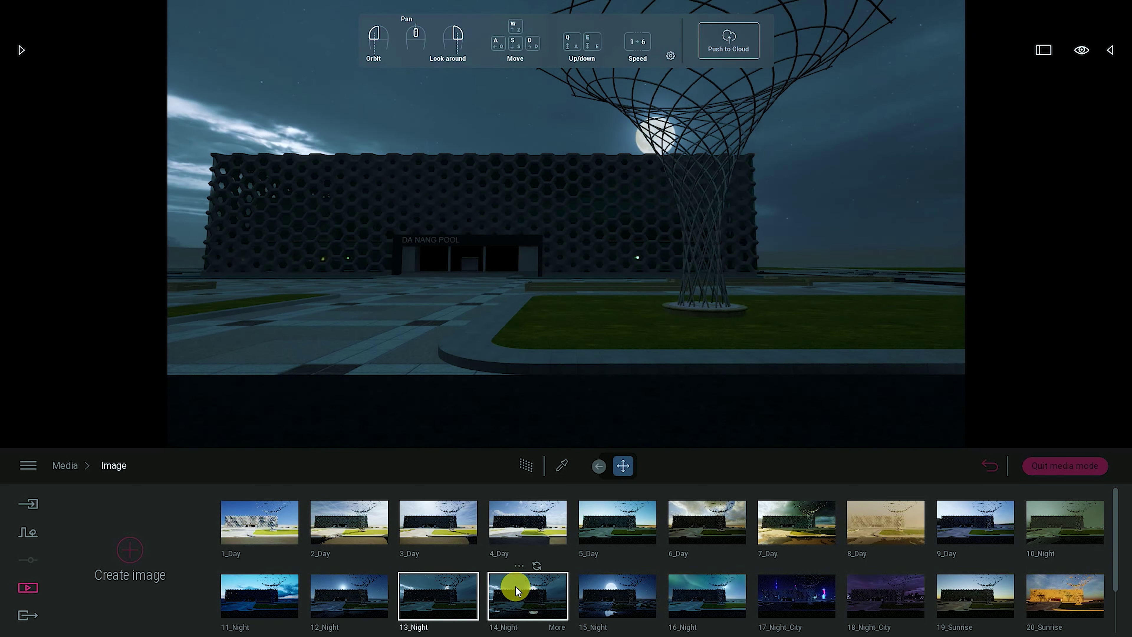
{"action": "left_click", "coordinate": [528, 595]}
{"action": "left_click", "coordinate": [611, 592]}
{"action": "left_click", "coordinate": [690, 592]}
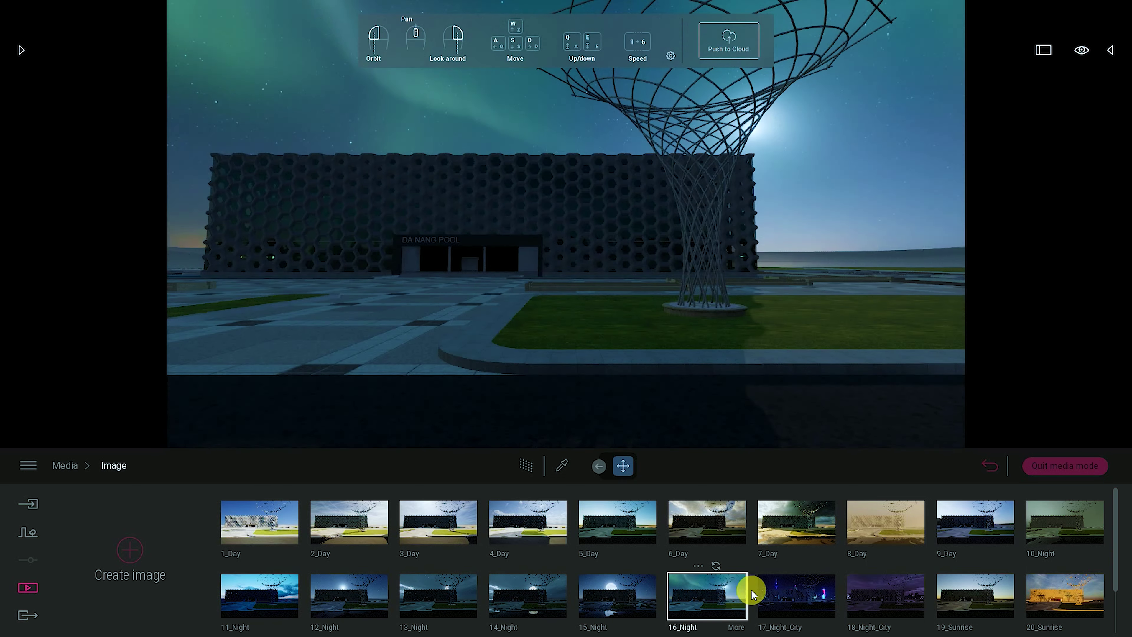
{"action": "left_click", "coordinate": [780, 590]}
{"action": "left_click", "coordinate": [913, 592]}
Preview the saved sunrise images from 19_Sunrise through 24_Sunrise, along with the newly created frontal image.
{"action": "left_click", "coordinate": [977, 592]}
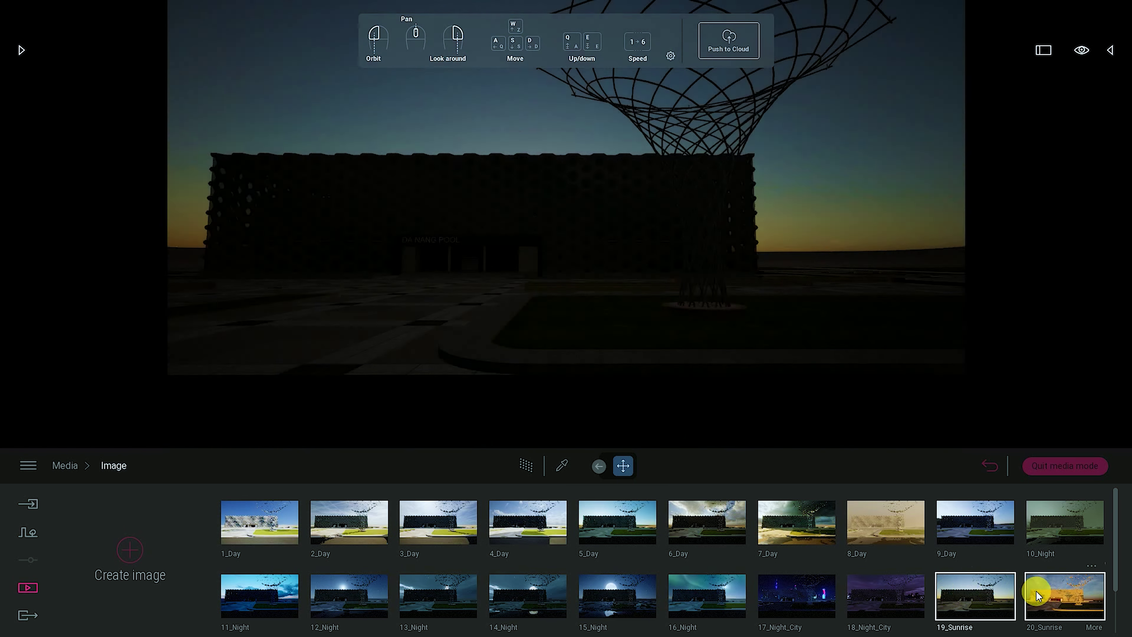
{"action": "left_click", "coordinate": [1036, 591]}
{"action": "scroll", "coordinate": [318, 607], "scroll_direction": "down", "scroll_amount": 3}
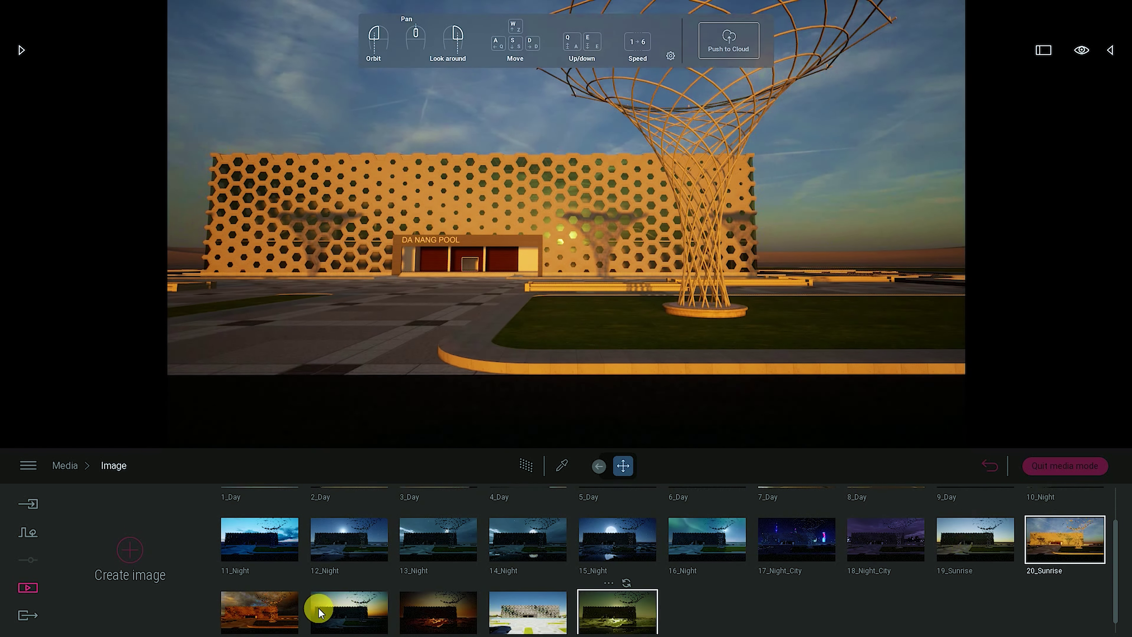
{"action": "left_click", "coordinate": [254, 620]}
{"action": "left_click", "coordinate": [333, 604]}
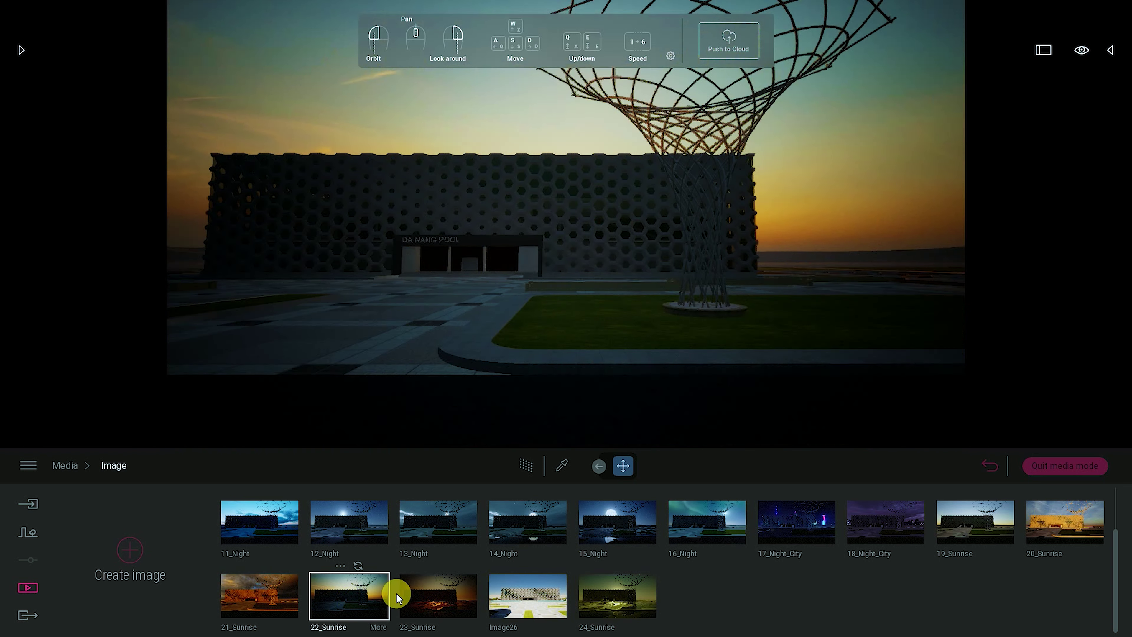
{"action": "left_click", "coordinate": [430, 593]}
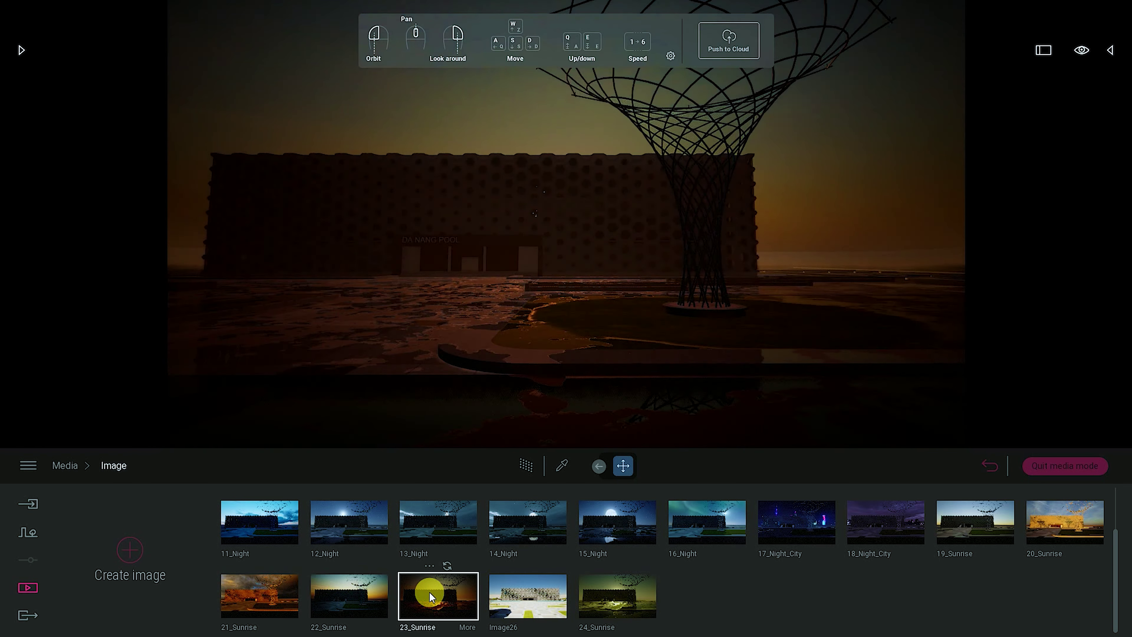
{"action": "left_click", "coordinate": [529, 597]}
{"action": "left_click", "coordinate": [618, 602]}
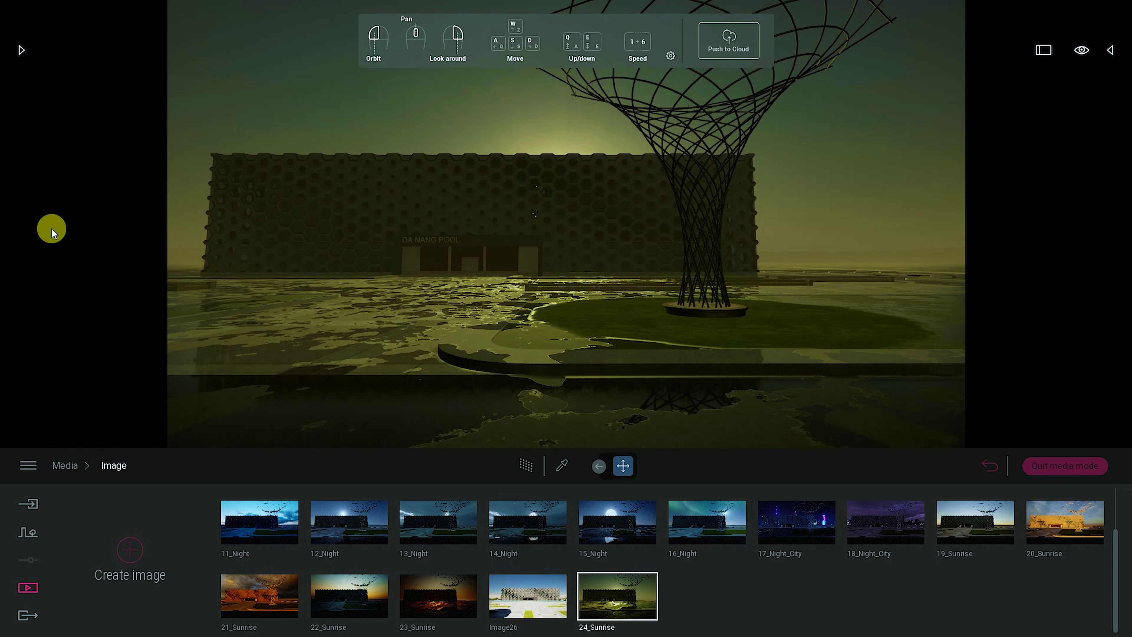
Show the newly created frontal image of the Da Nang Pool building and leave media mode.
{"action": "left_click", "coordinate": [527, 602]}
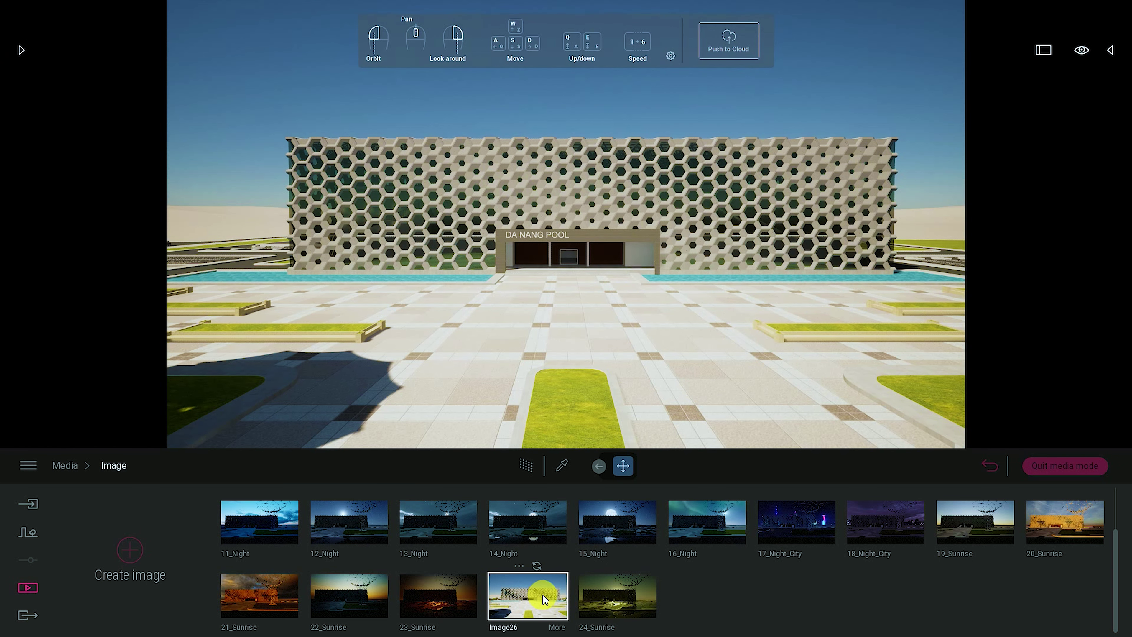
{"action": "left_click", "coordinate": [1063, 466]}
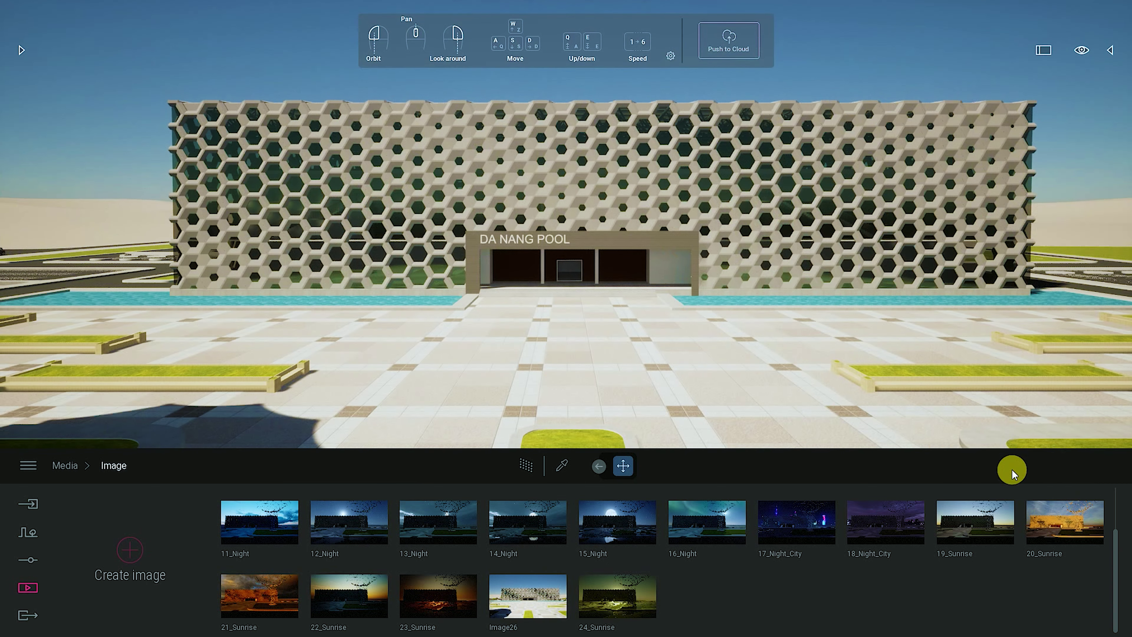
Apply the MoAf Cloudy 04 sky from the morning and afternoon HDRI skies to the scene and rotate it to 170°.
{"action": "left_click", "coordinate": [21, 50]}
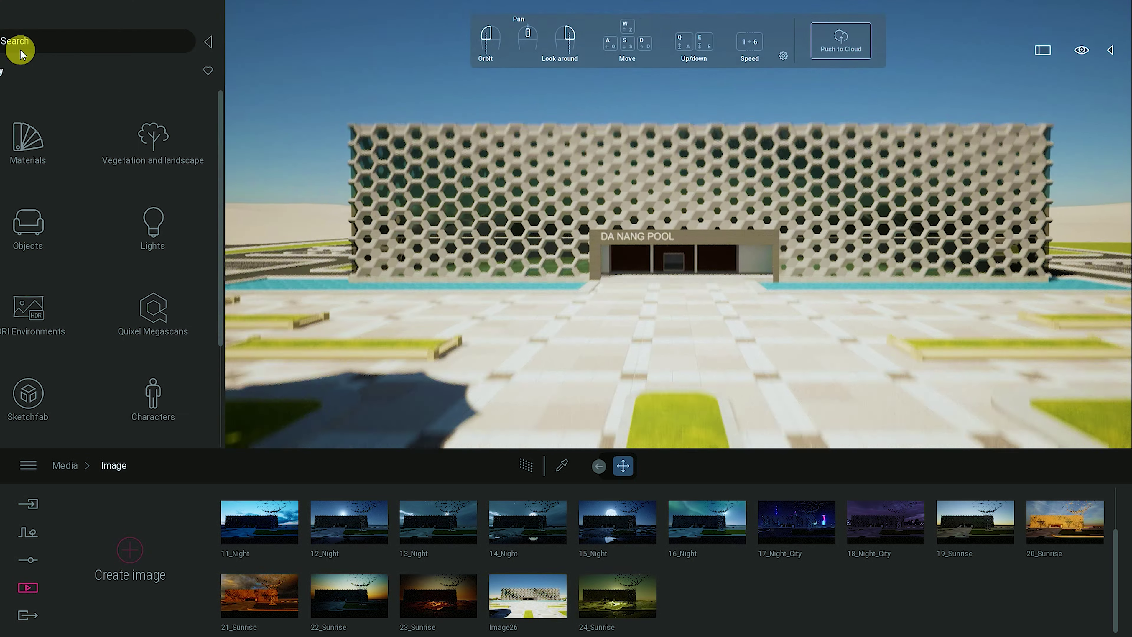
{"action": "left_click", "coordinate": [68, 304]}
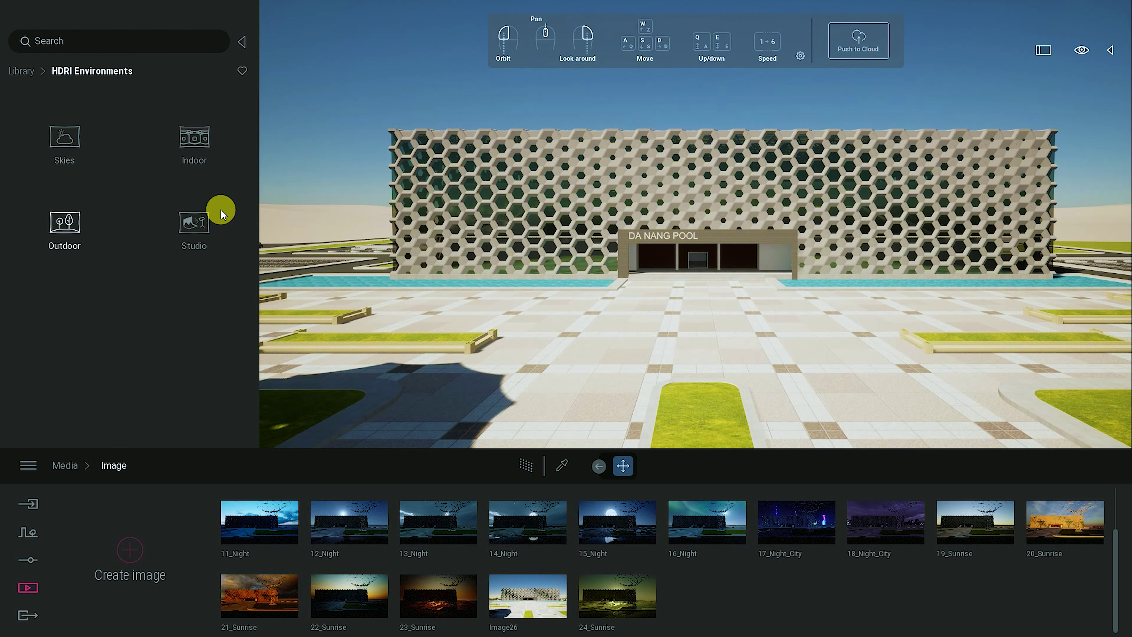
{"action": "left_click", "coordinate": [67, 147]}
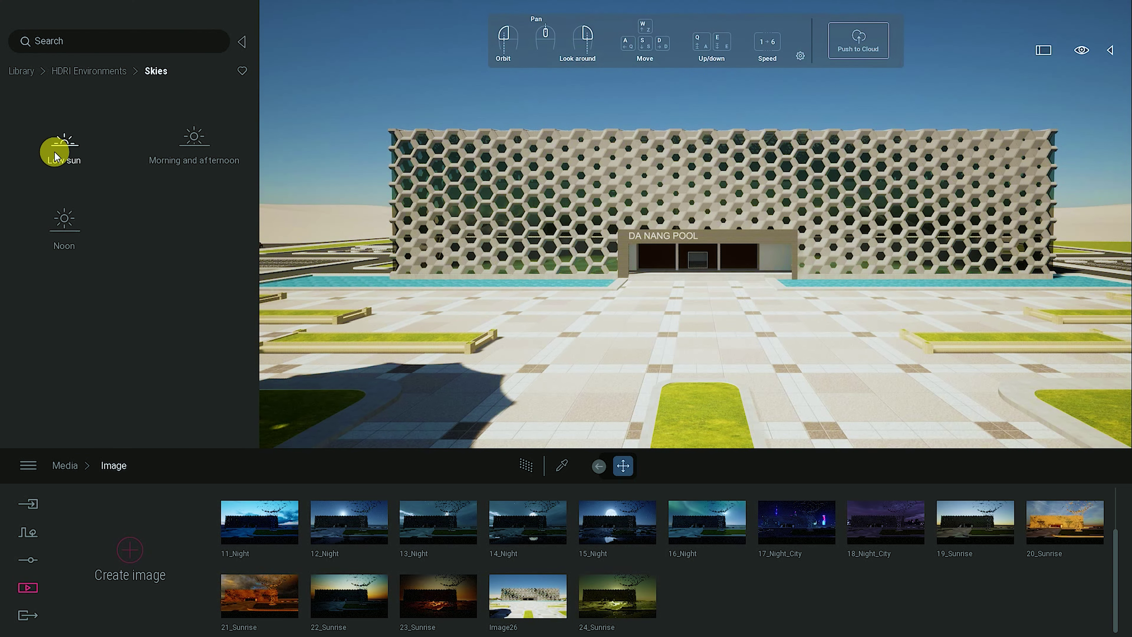
{"action": "left_click", "coordinate": [192, 158]}
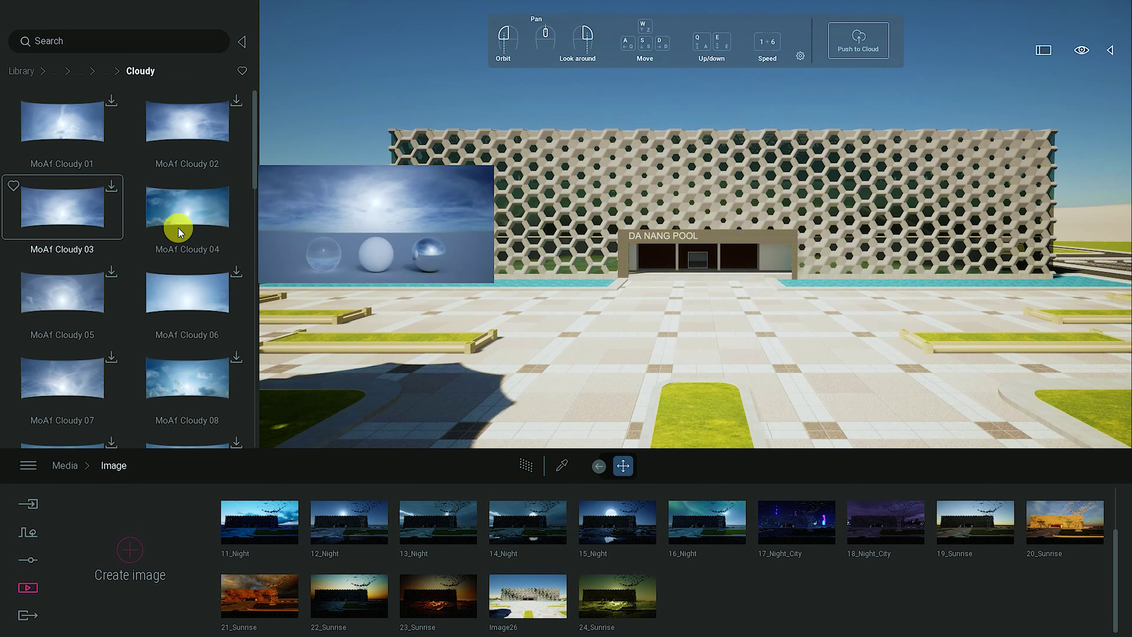
{"action": "left_click", "coordinate": [699, 320]}
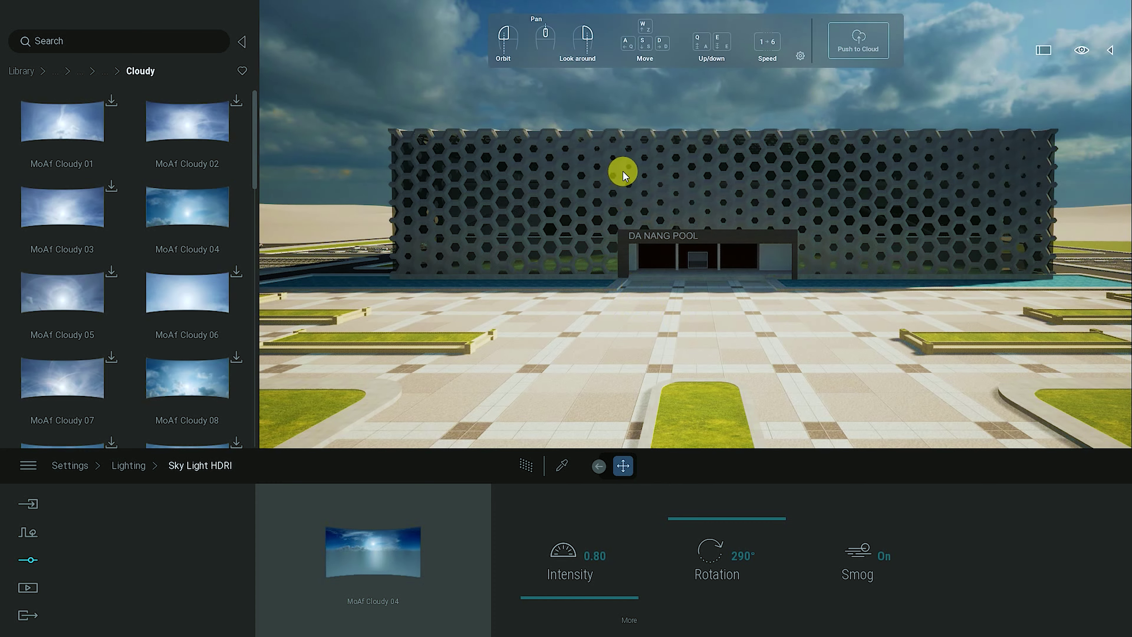
{"action": "left_click_drag", "start_coordinate": [723, 519], "coordinate": [728, 554]}
Start downloading the MoAf Cloudy 08 sky from the Cloudy HDRI presets.
{"action": "mouse_move", "coordinate": [57, 256]}
{"action": "scroll", "coordinate": [169, 285], "scroll_direction": "down", "scroll_amount": 1}
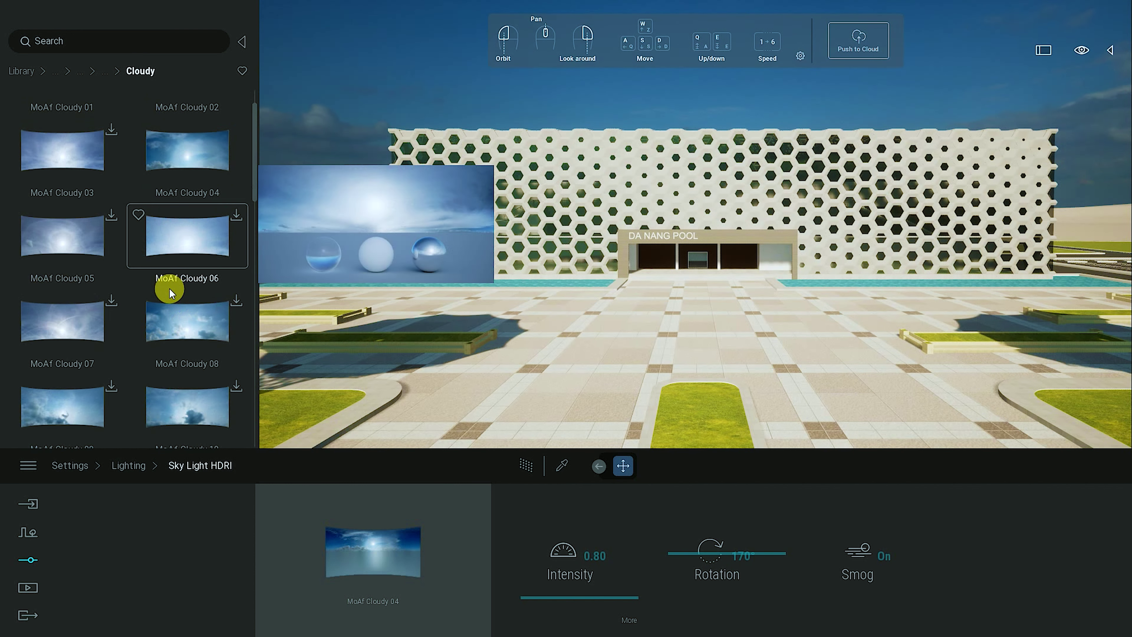
{"action": "left_click", "coordinate": [235, 303]}
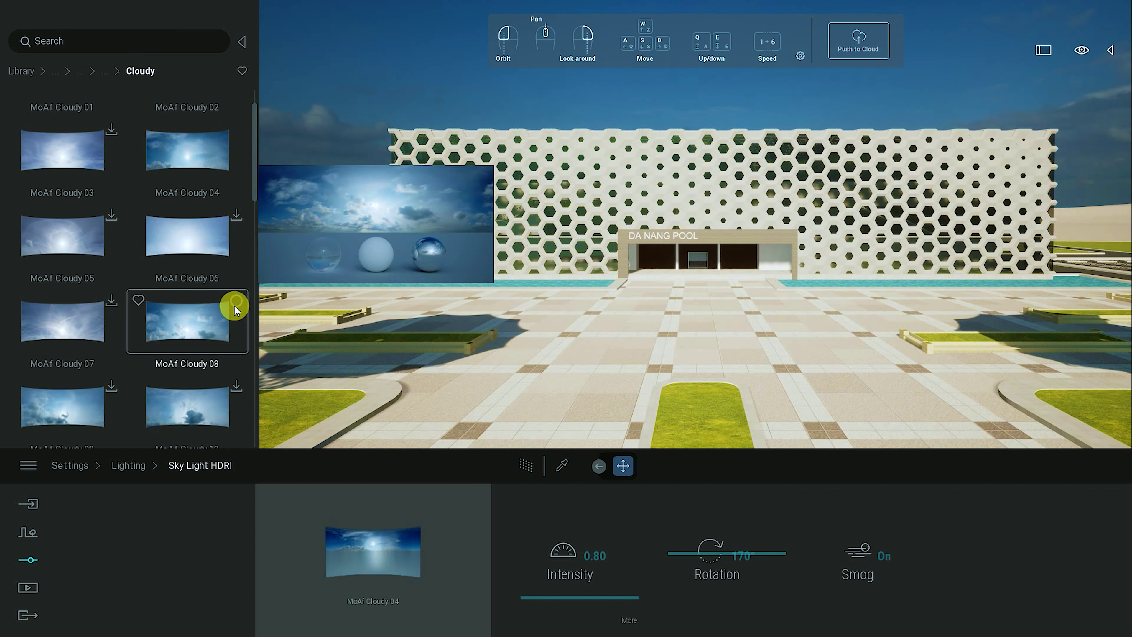
Replace the scene's sky with the MoAf Cloudy 14 HDRI and set its rotation to 245°.
{"action": "scroll", "coordinate": [177, 328], "scroll_direction": "down", "scroll_amount": 3}
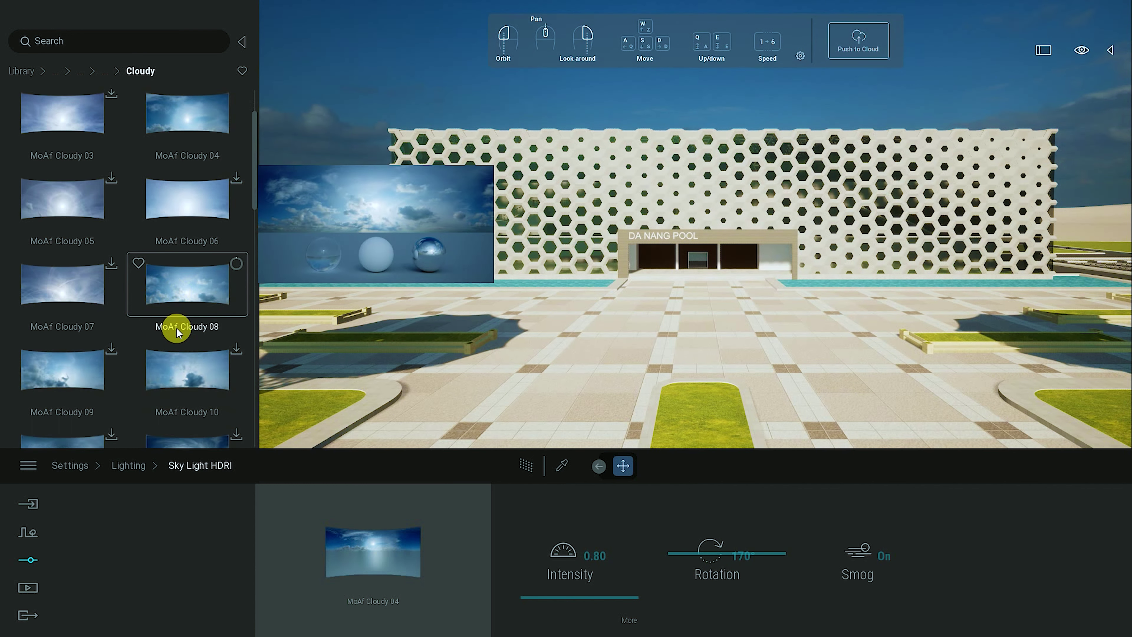
{"action": "scroll", "coordinate": [177, 327], "scroll_direction": "down", "scroll_amount": 1}
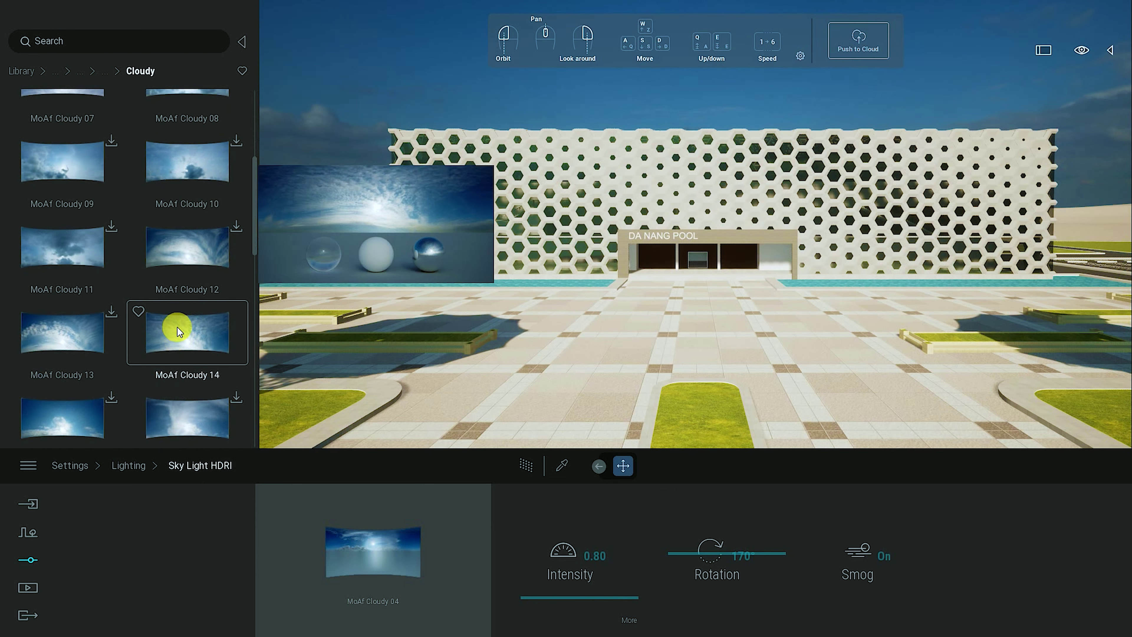
{"action": "left_click", "coordinate": [177, 328]}
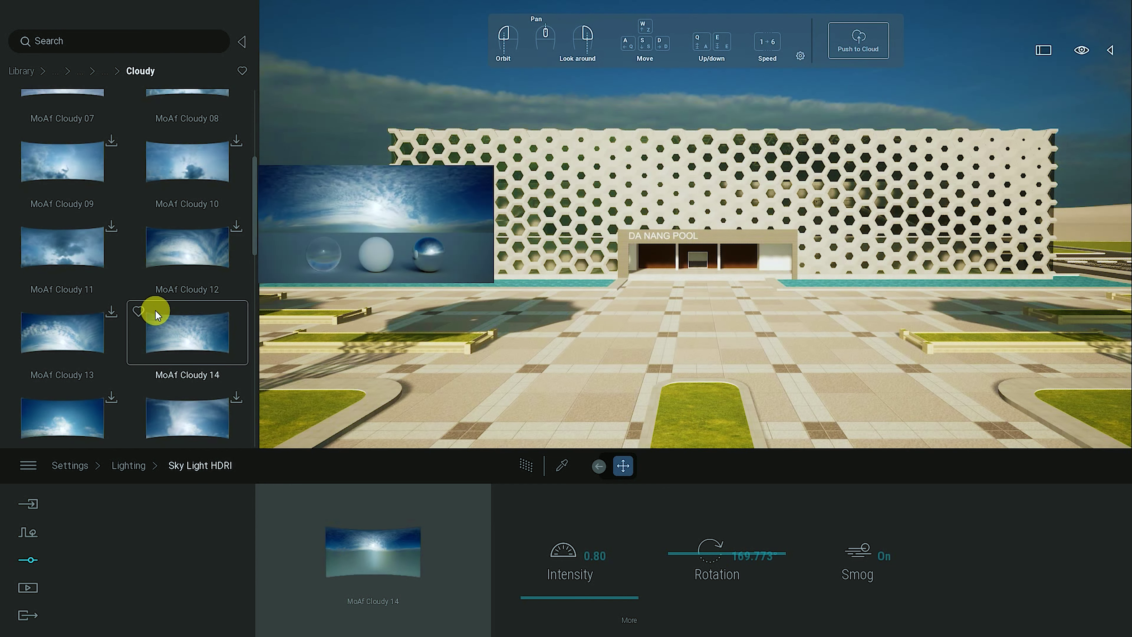
{"action": "scroll", "coordinate": [155, 308], "scroll_direction": "up", "scroll_amount": 3}
{"action": "left_click_drag", "start_coordinate": [790, 574], "coordinate": [715, 541]}
Try a Sky Light HDRI intensity of 5.
{"action": "left_click", "coordinate": [564, 575]}
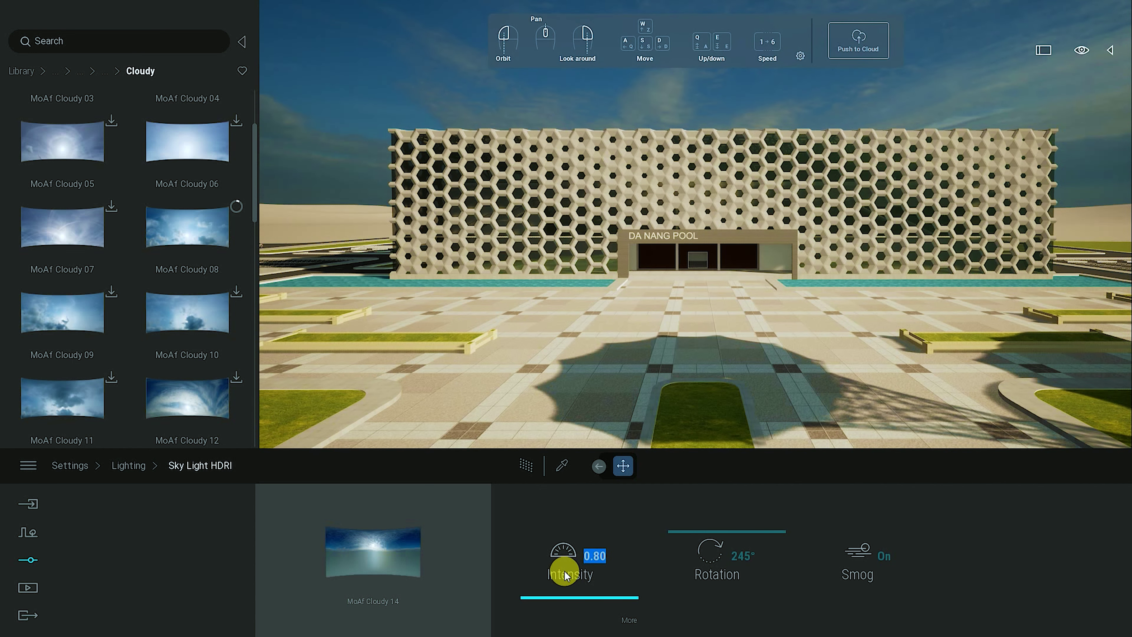
{"action": "type", "text": "5"}
{"action": "key", "text": "Return"}
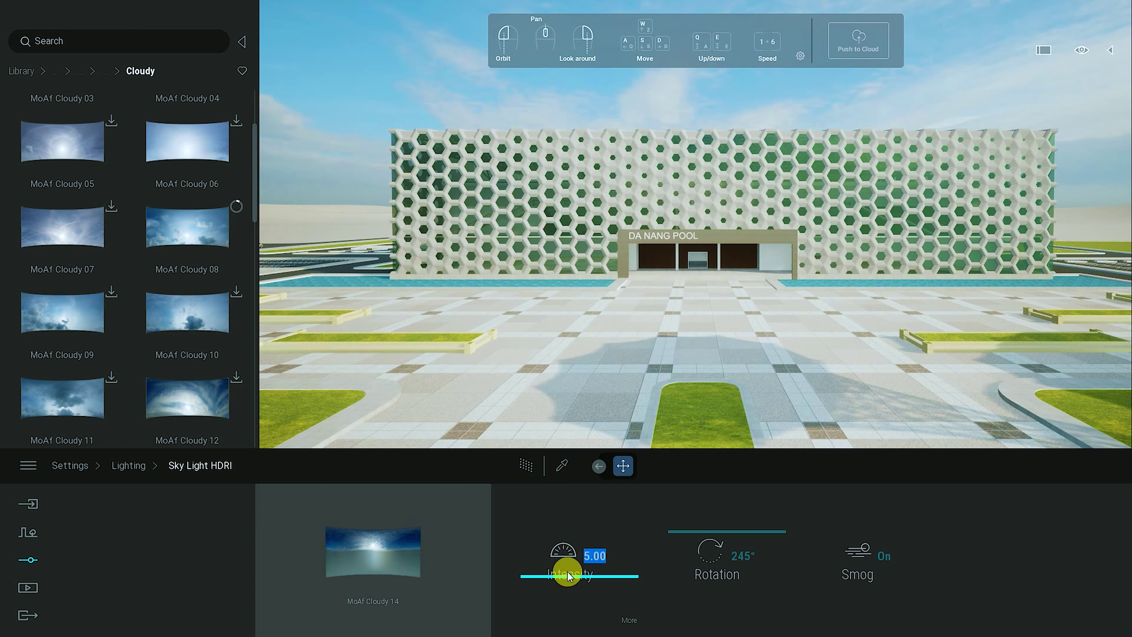
Turn the HDRI sky's smog off and back on to compare its effect on the scene.
{"action": "left_click", "coordinate": [857, 563]}
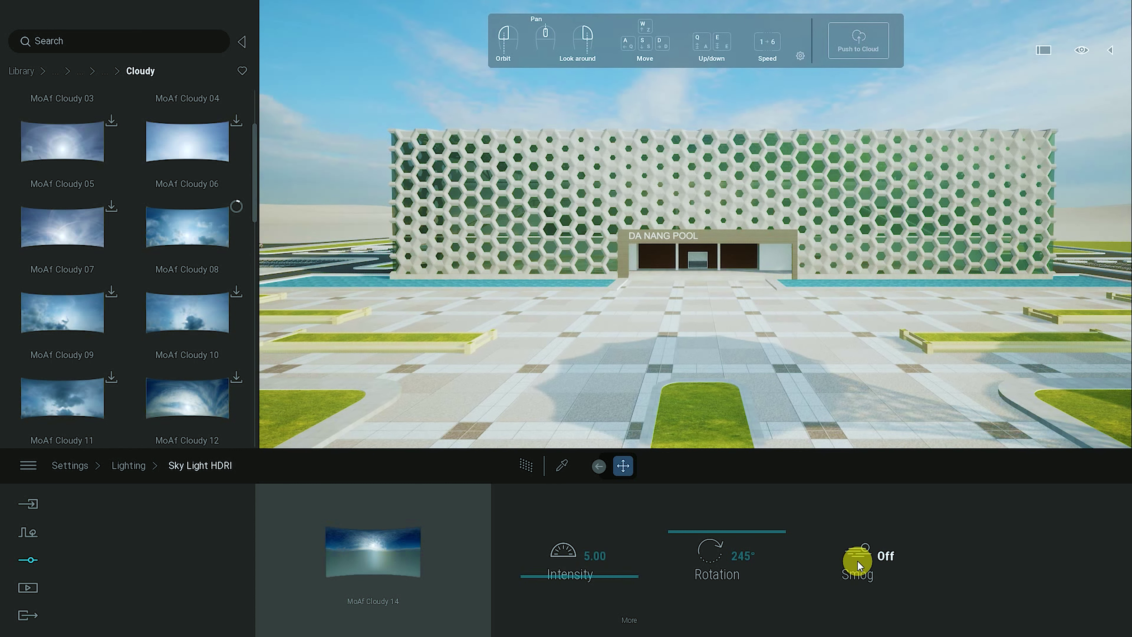
{"action": "left_click", "coordinate": [857, 561]}
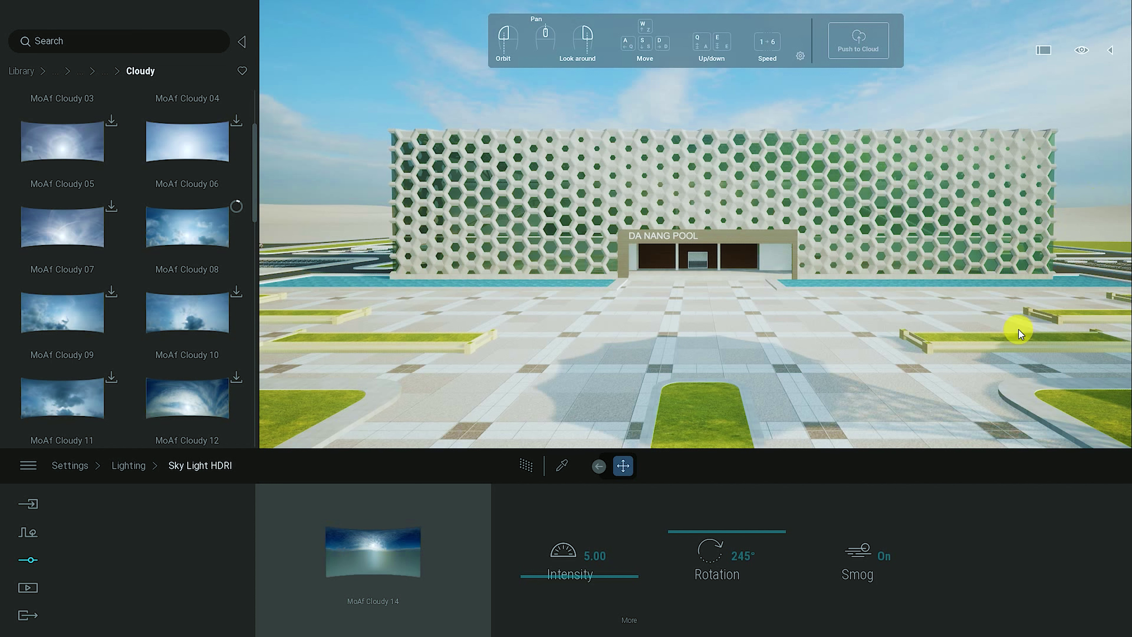
{"action": "left_click", "coordinate": [857, 561]}
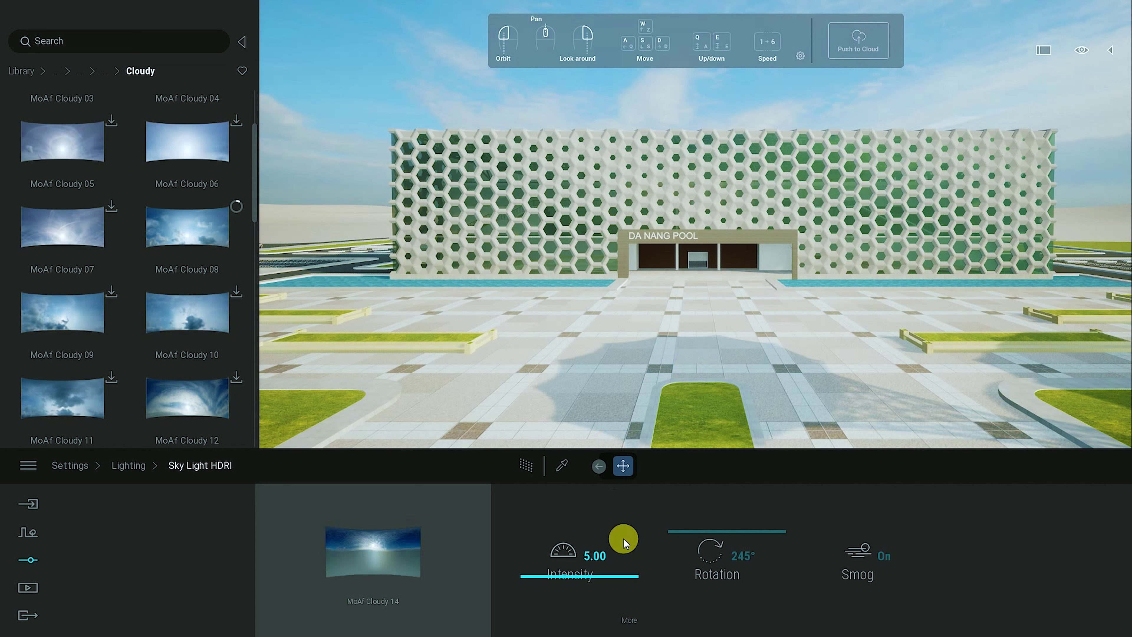
Set the Sky Light HDRI intensity to 3.
{"action": "left_click_drag", "start_coordinate": [607, 555], "coordinate": [590, 556]}
{"action": "type", "text": "3"}
{"action": "key", "text": "Return"}
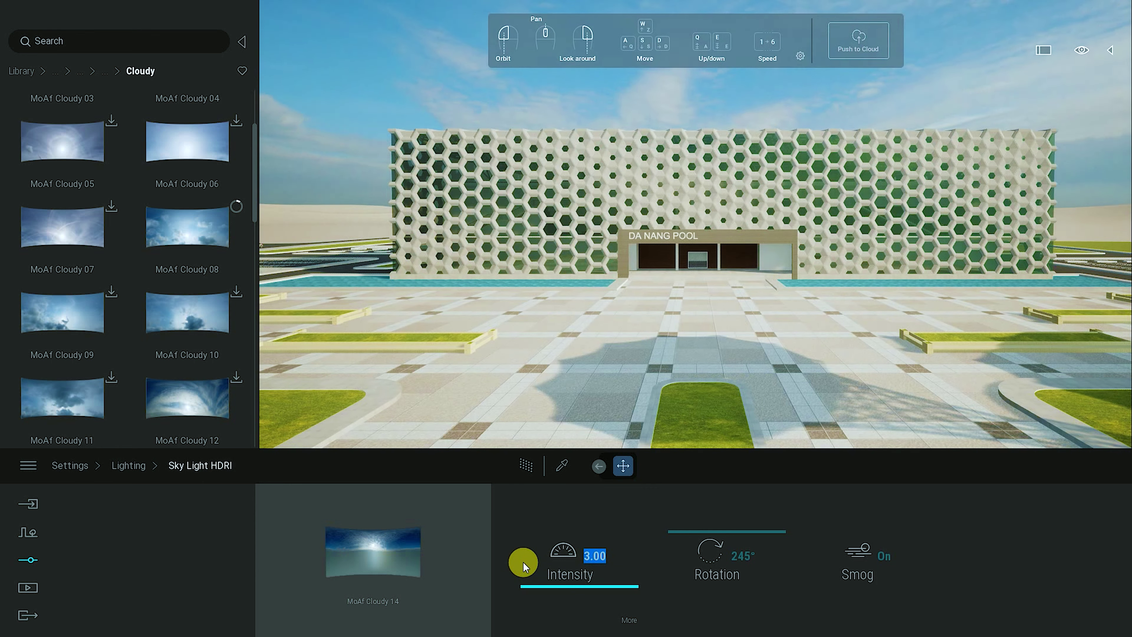
Browse the Cloudy morning and afternoon skies down to MoAf Cloudy 35 and return to the first presets.
{"action": "mouse_move", "coordinate": [222, 247]}
{"action": "scroll", "coordinate": [179, 268], "scroll_direction": "down", "scroll_amount": 10}
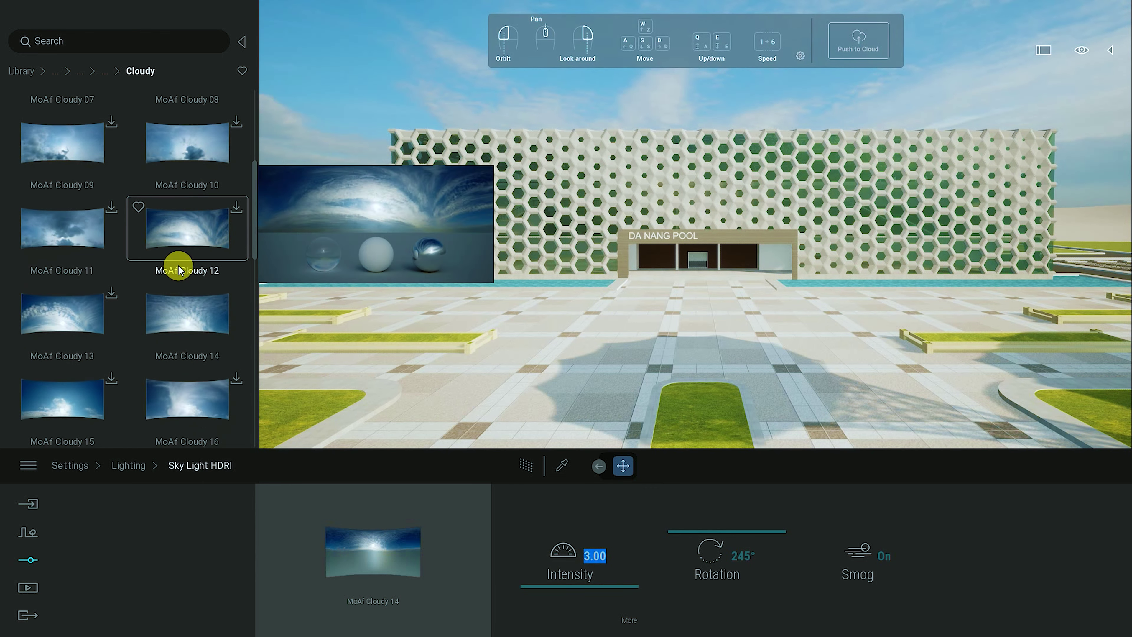
{"action": "scroll", "coordinate": [178, 265], "scroll_direction": "down", "scroll_amount": 8}
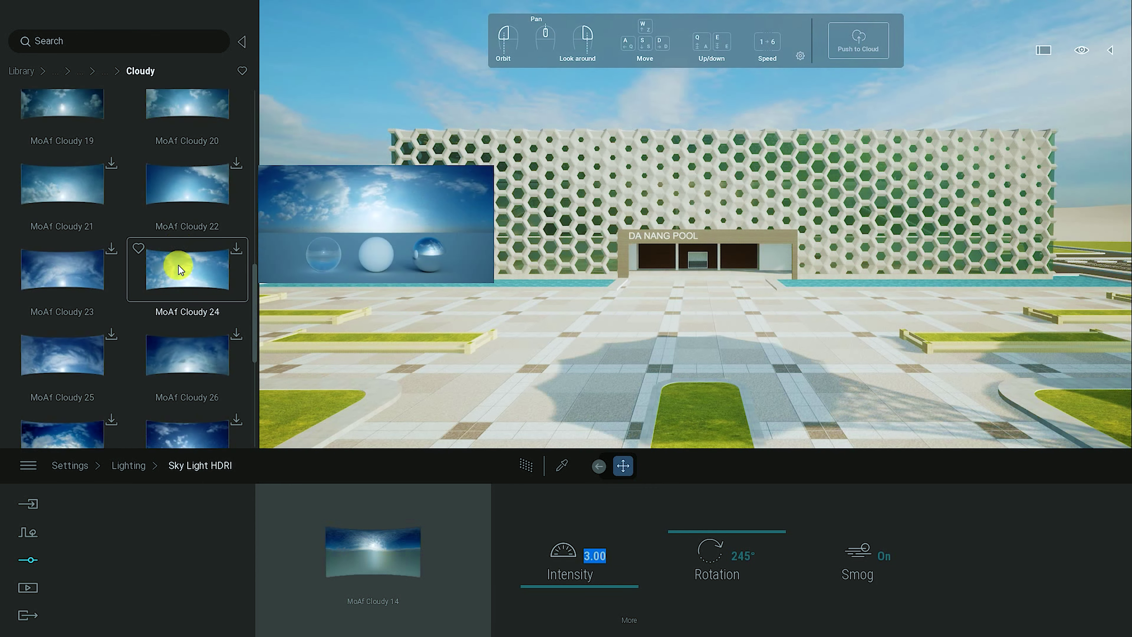
{"action": "scroll", "coordinate": [178, 265], "scroll_direction": "down", "scroll_amount": 4}
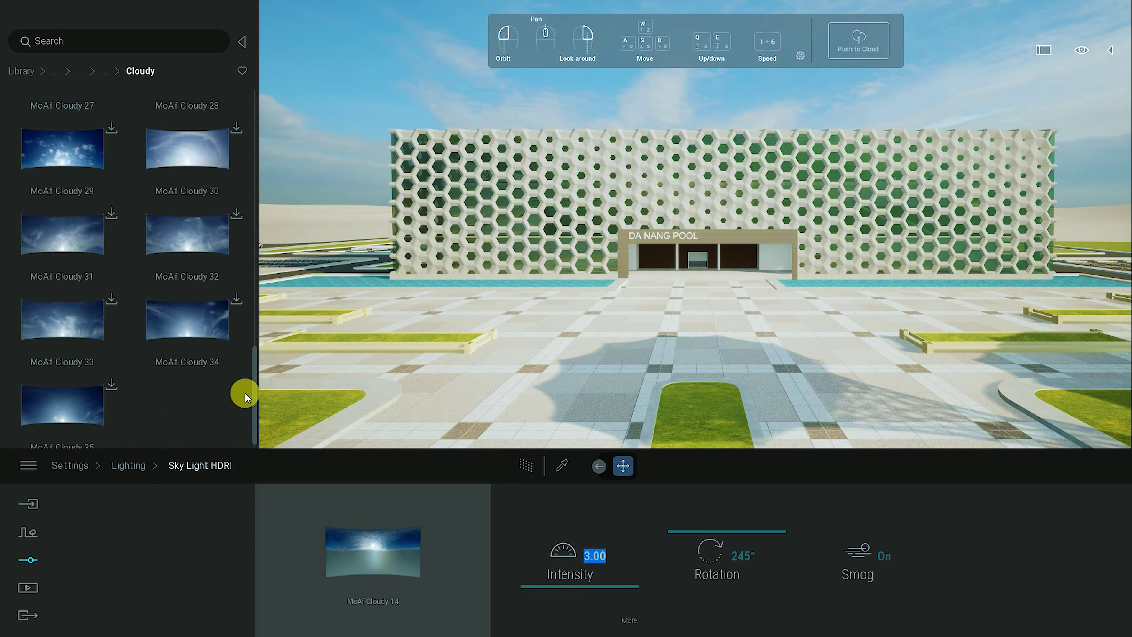
{"action": "left_click_drag", "start_coordinate": [255, 414], "coordinate": [253, 186]}
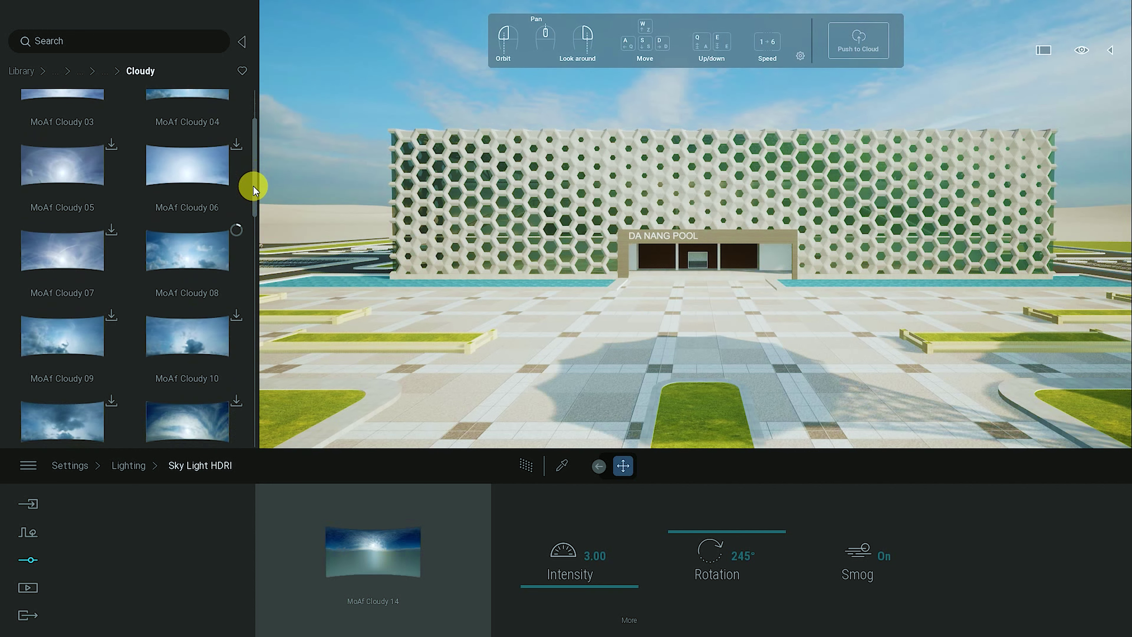
Browse the Clear morning and afternoon skies and start downloading MoAf Clear 01, shifting the view slightly off the building's axis.
{"action": "left_click", "coordinate": [106, 73]}
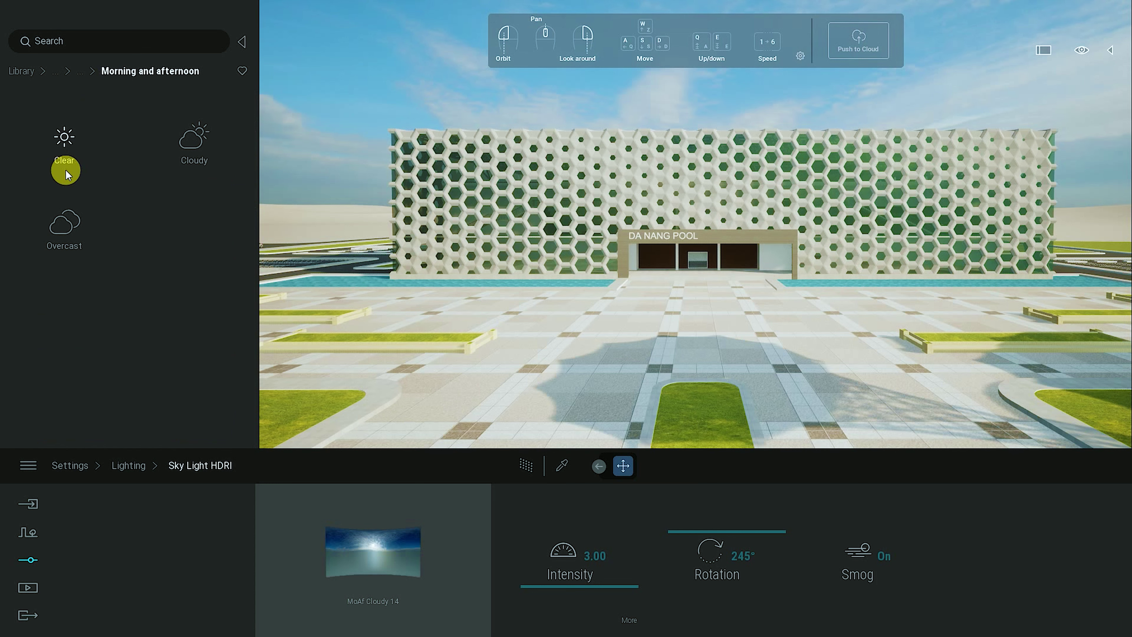
{"action": "left_click", "coordinate": [66, 152]}
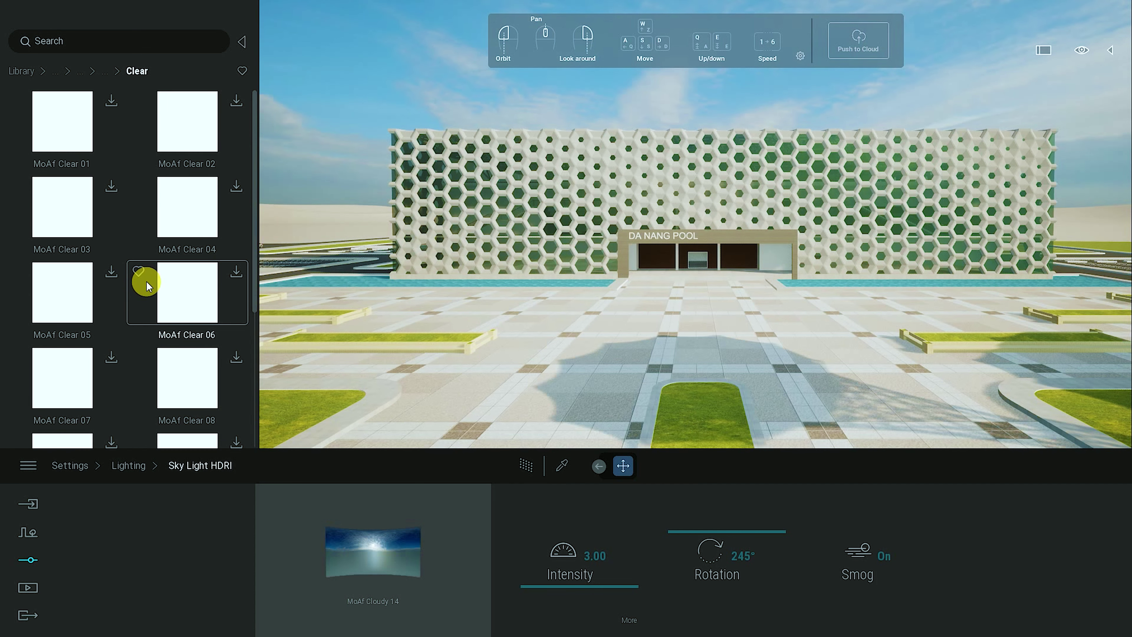
{"action": "scroll", "coordinate": [146, 280], "scroll_direction": "down", "scroll_amount": 5}
{"action": "scroll", "coordinate": [147, 278], "scroll_direction": "up", "scroll_amount": 5}
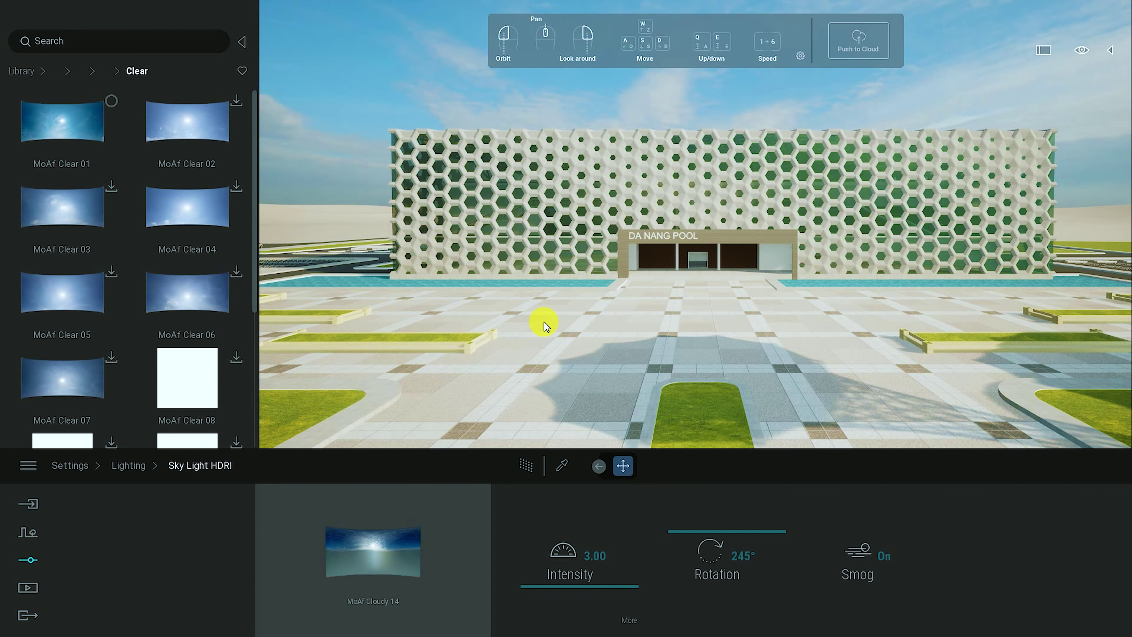
{"action": "left_click_drag", "start_coordinate": [544, 321], "coordinate": [677, 325]}
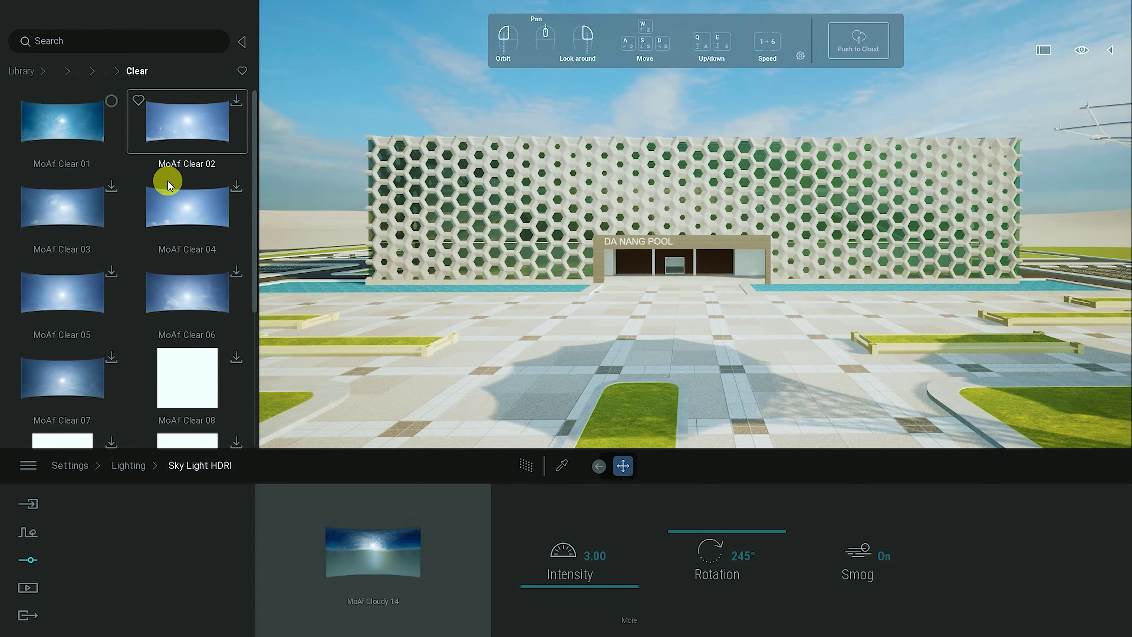
Return to the Cloudy skies and check the download progress of MoAf Cloudy 08.
{"action": "left_click", "coordinate": [105, 75]}
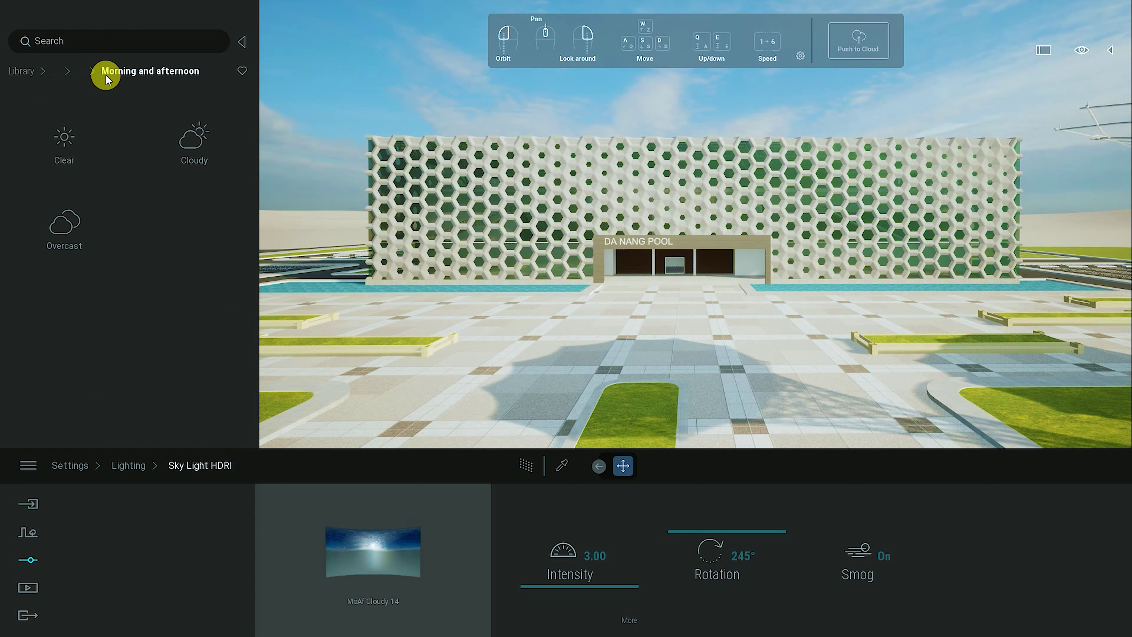
{"action": "left_click", "coordinate": [186, 162]}
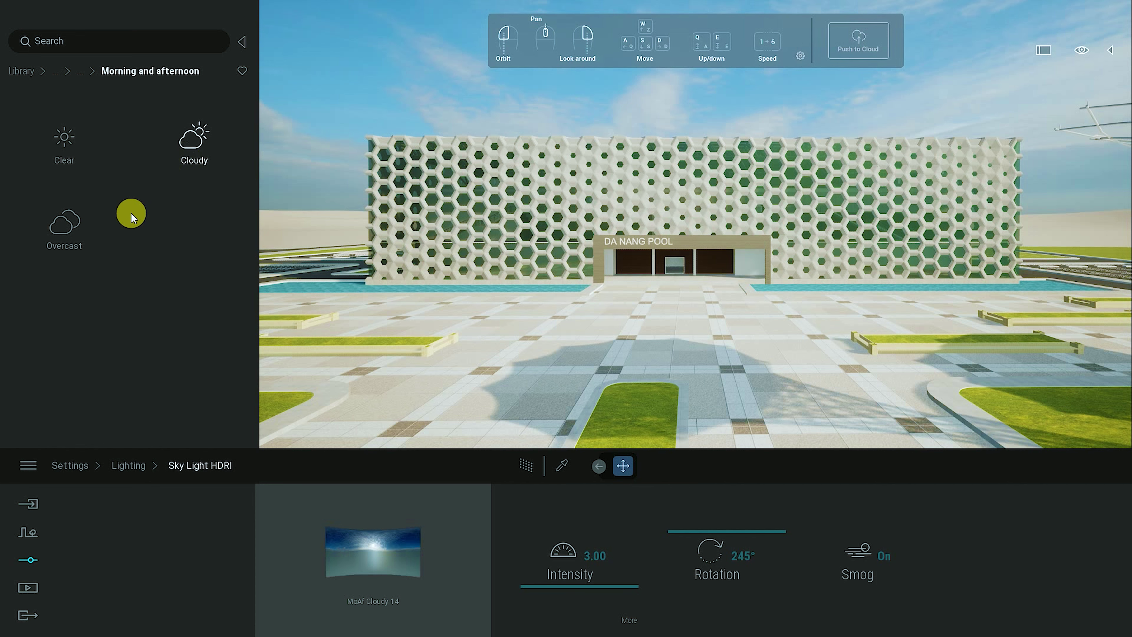
{"action": "mouse_move", "coordinate": [149, 199]}
{"action": "scroll", "coordinate": [197, 211], "scroll_direction": "down", "scroll_amount": 2}
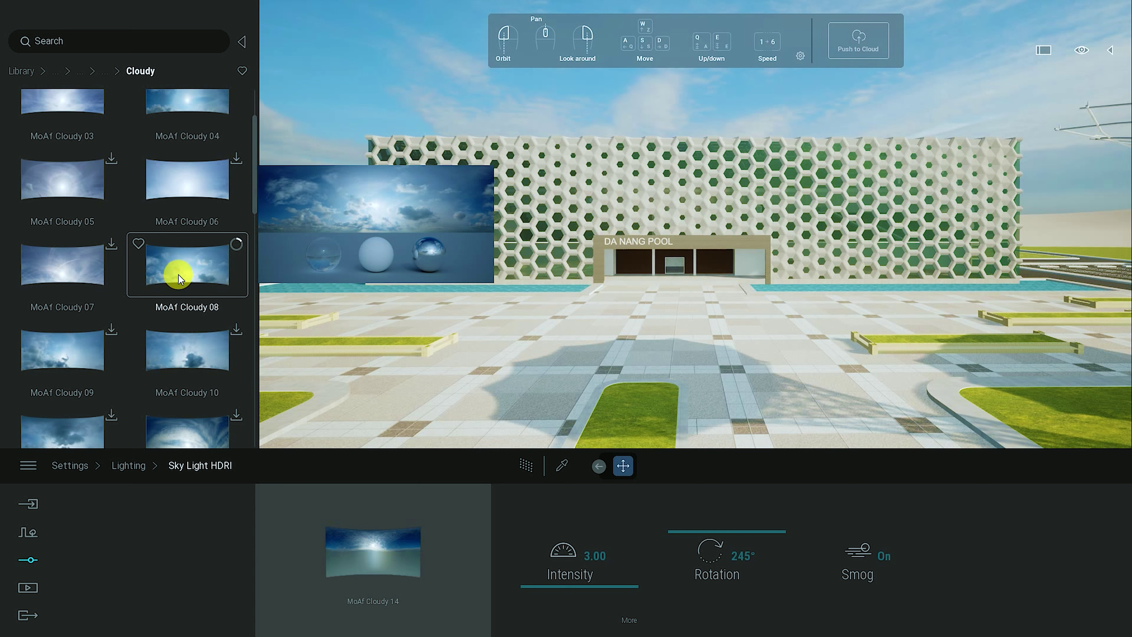
{"action": "mouse_move", "coordinate": [255, 194]}
{"action": "left_mouse_down"}
{"action": "mouse_move", "coordinate": [267, 331]}
{"action": "mouse_move", "coordinate": [270, 180]}
{"action": "left_mouse_up"}
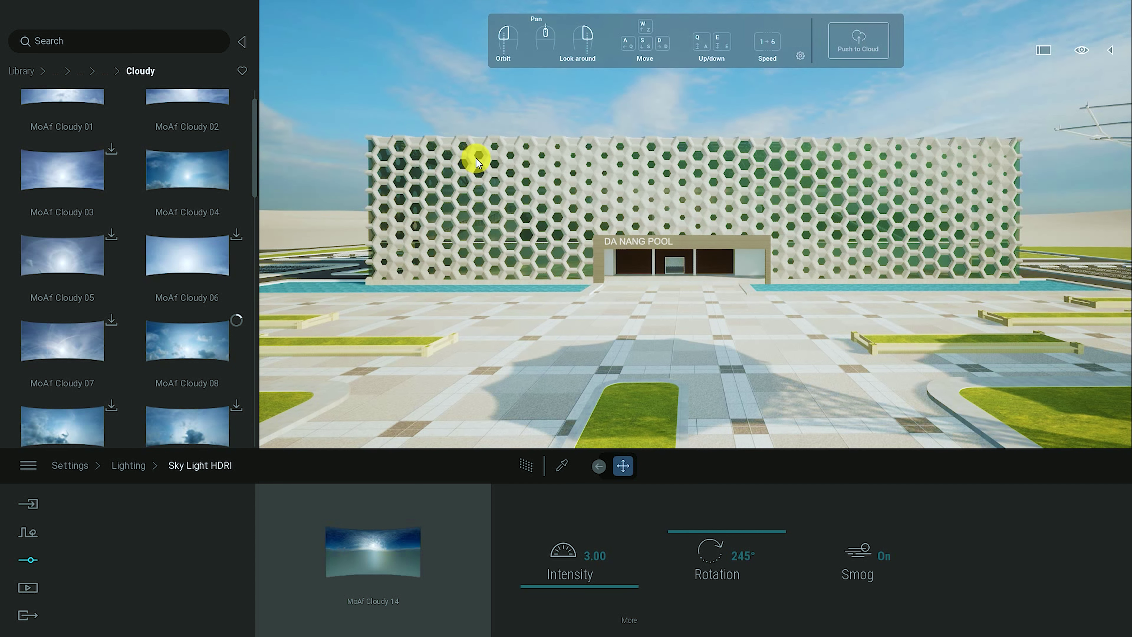
{"action": "mouse_move", "coordinate": [5, 5]}
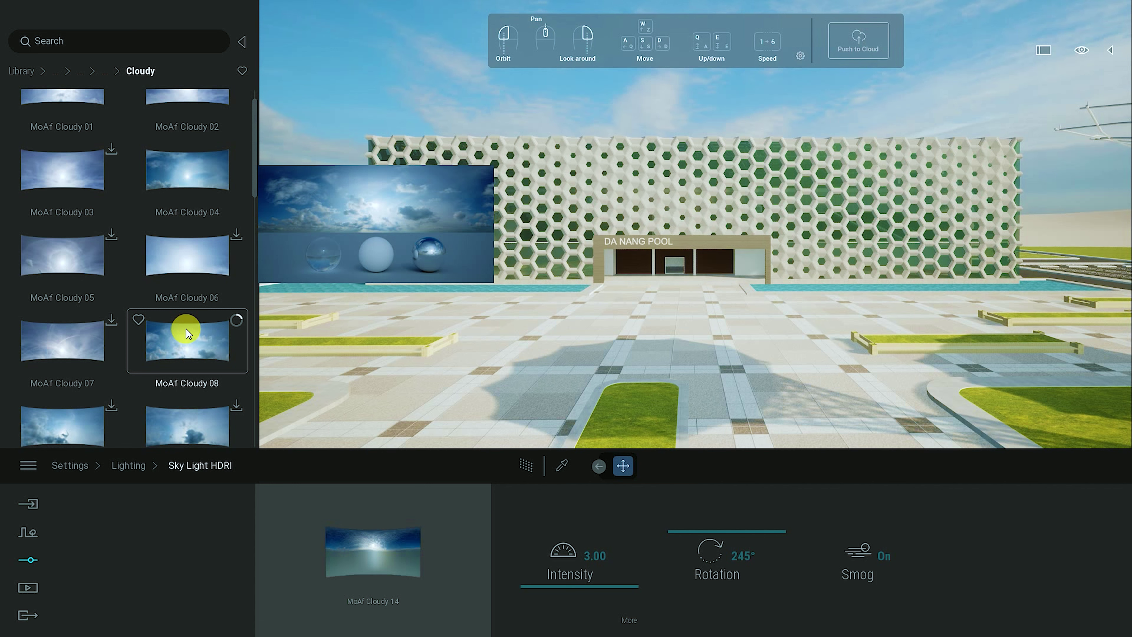
Check the download of MoAf Clear 01 among the Clear skies and reopen the Cloudy category.
{"action": "left_click", "coordinate": [99, 73]}
{"action": "left_click", "coordinate": [60, 143]}
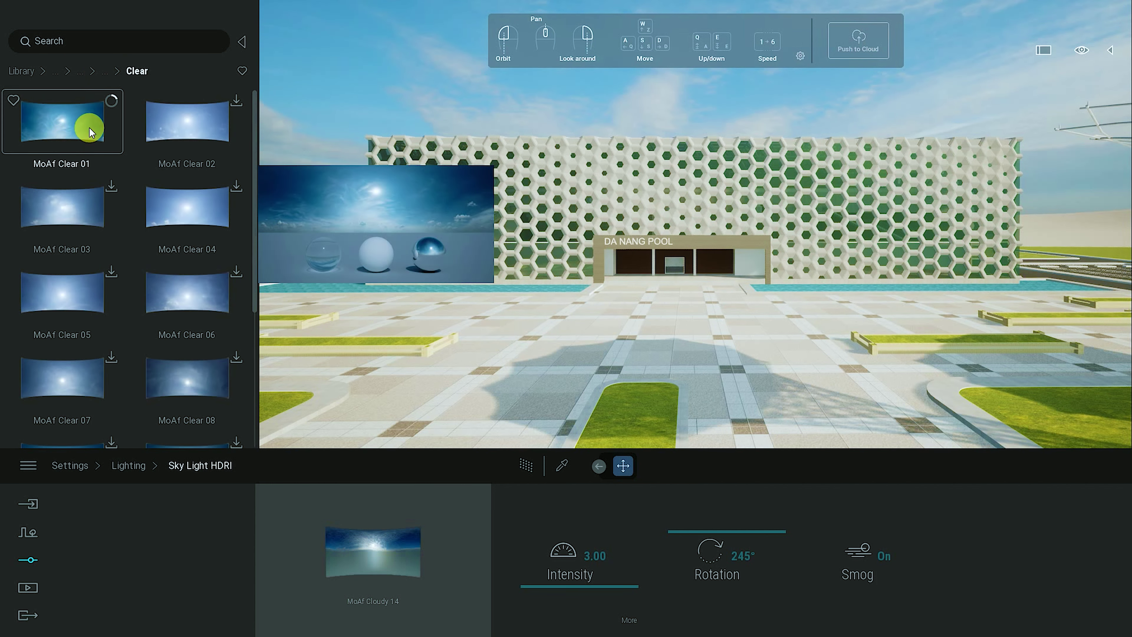
{"action": "left_click", "coordinate": [111, 101]}
{"action": "left_click", "coordinate": [110, 101]}
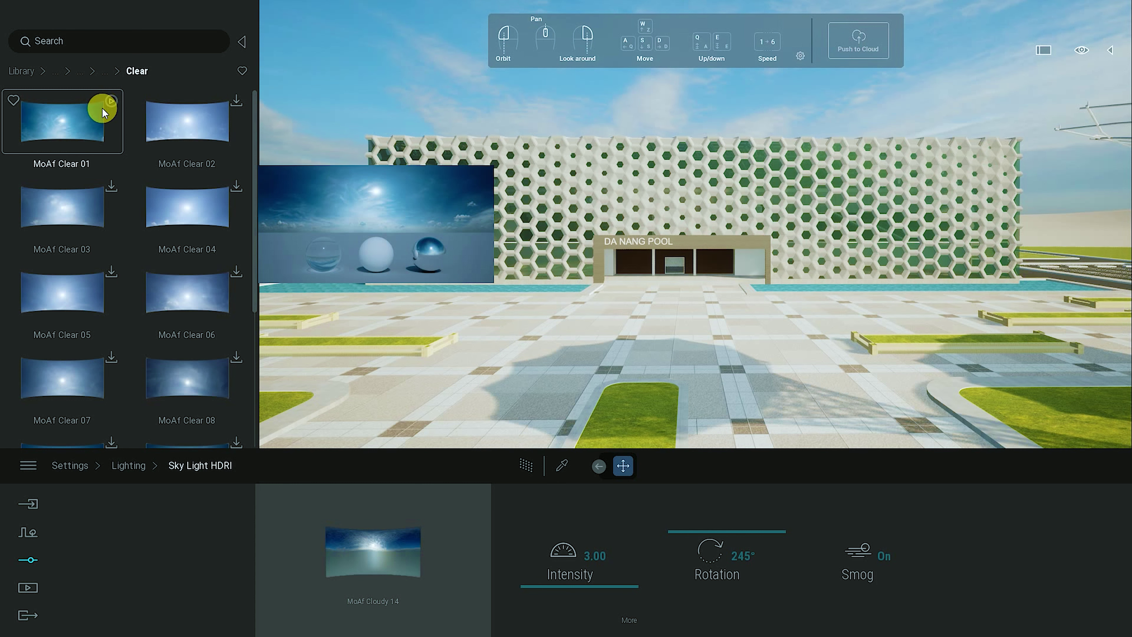
{"action": "left_click", "coordinate": [106, 73]}
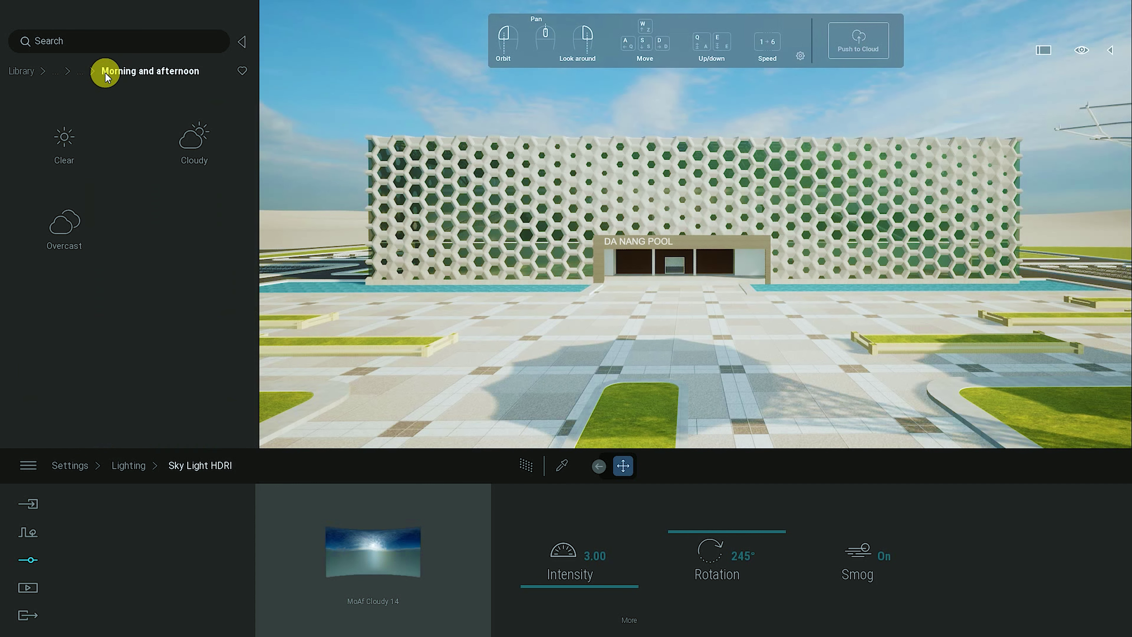
{"action": "left_click", "coordinate": [175, 140]}
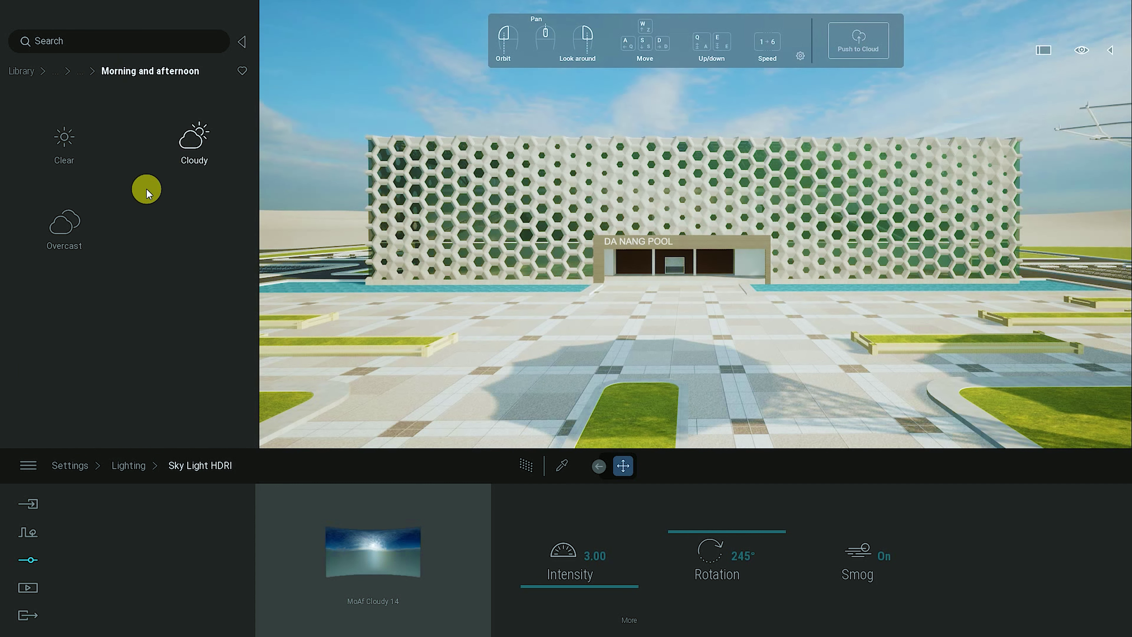
Light the scene with the MoAf Cloudy 08 HDRI sky and set its rotation to 112°.
{"action": "scroll", "coordinate": [165, 228], "scroll_direction": "down", "scroll_amount": 1}
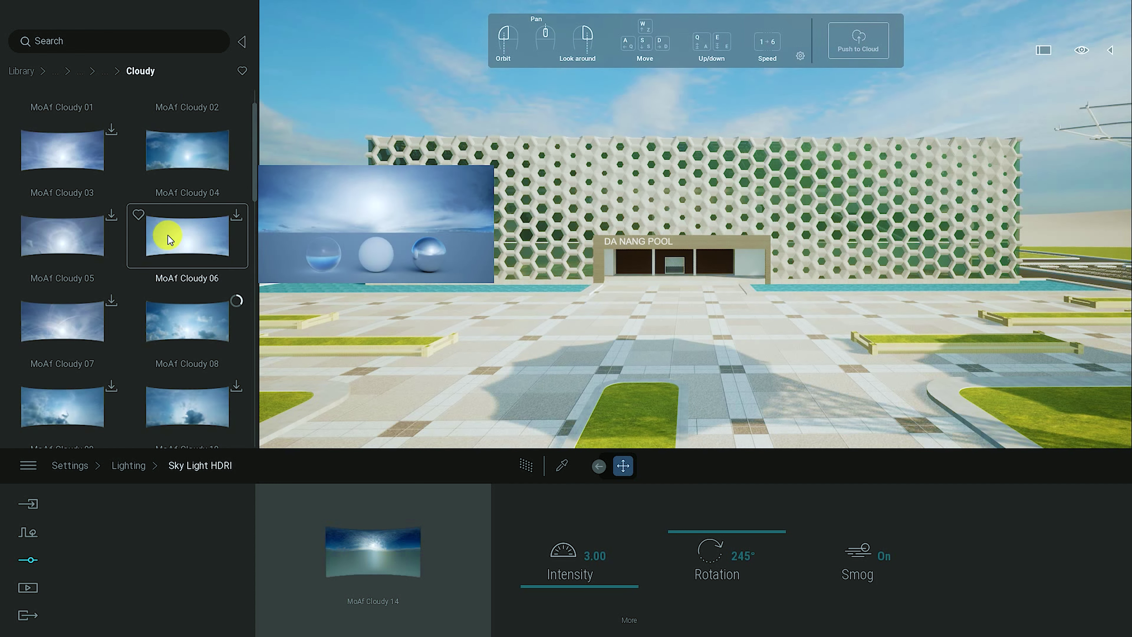
{"action": "scroll", "coordinate": [168, 236], "scroll_direction": "down", "scroll_amount": 1}
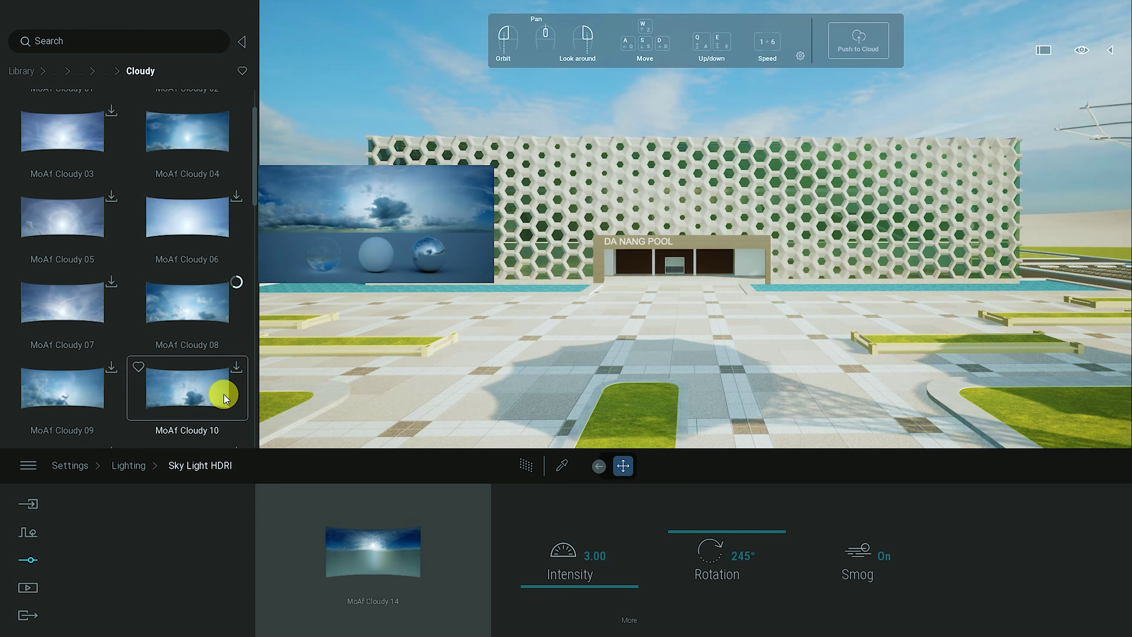
{"action": "mouse_move", "coordinate": [173, 294]}
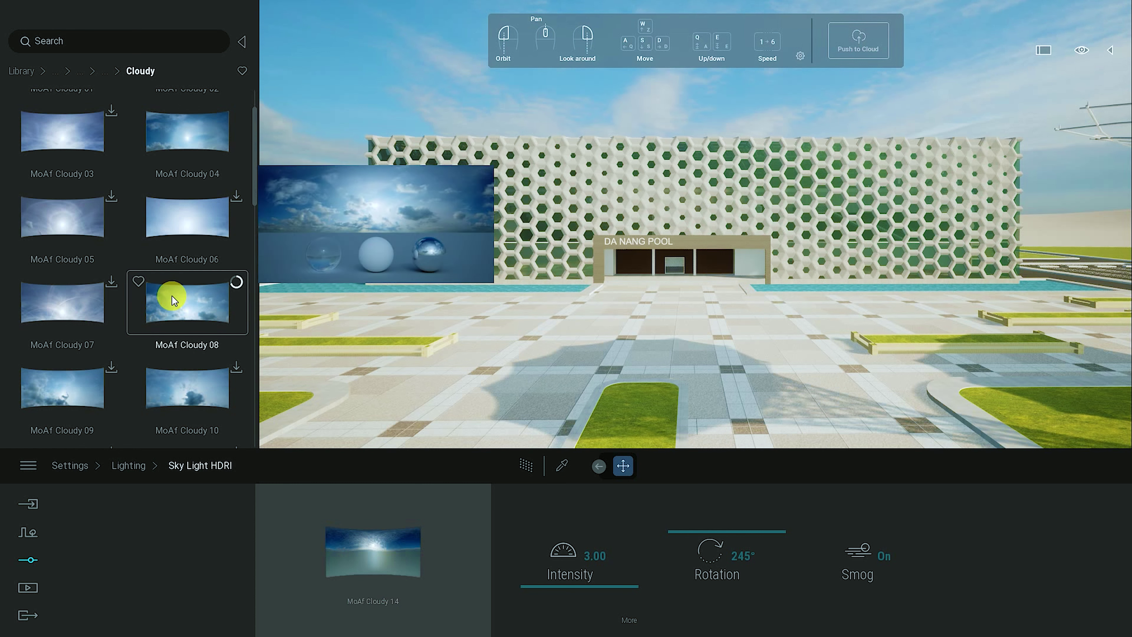
{"action": "mouse_move", "coordinate": [190, 182]}
{"action": "mouse_move", "coordinate": [55, 125]}
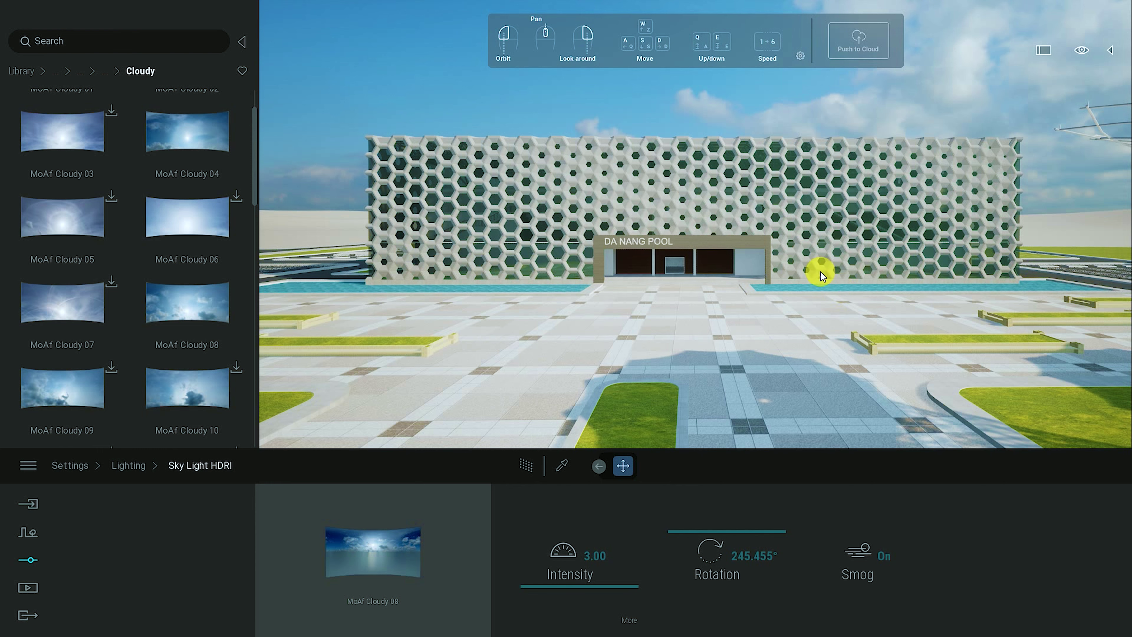
{"action": "left_click_drag", "start_coordinate": [713, 537], "coordinate": [710, 572]}
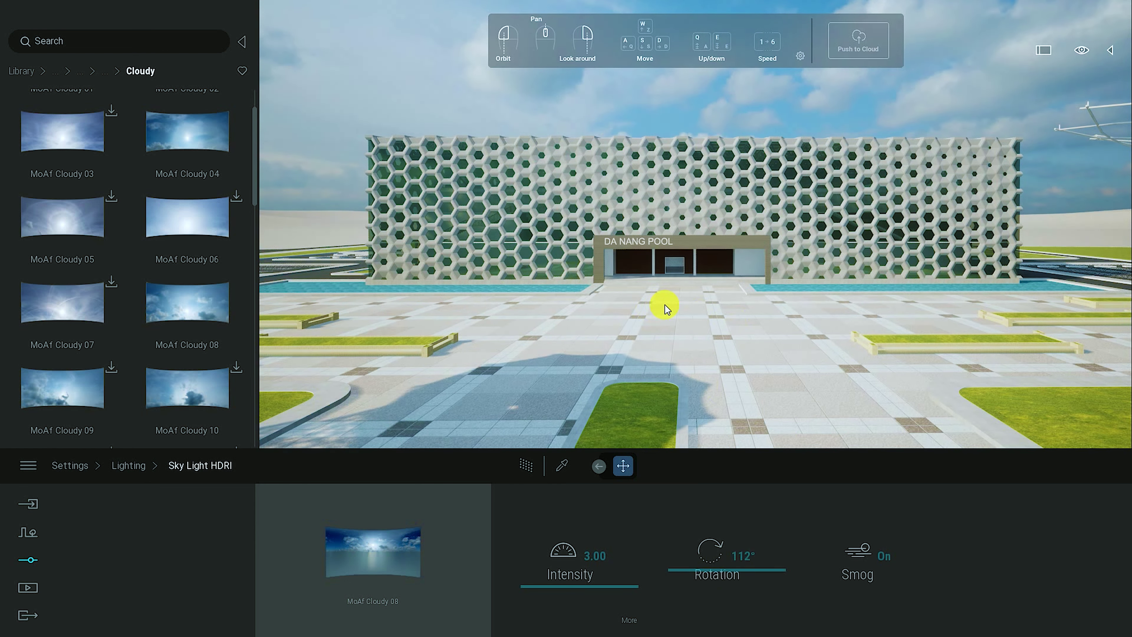
{"action": "left_click", "coordinate": [22, 72]}
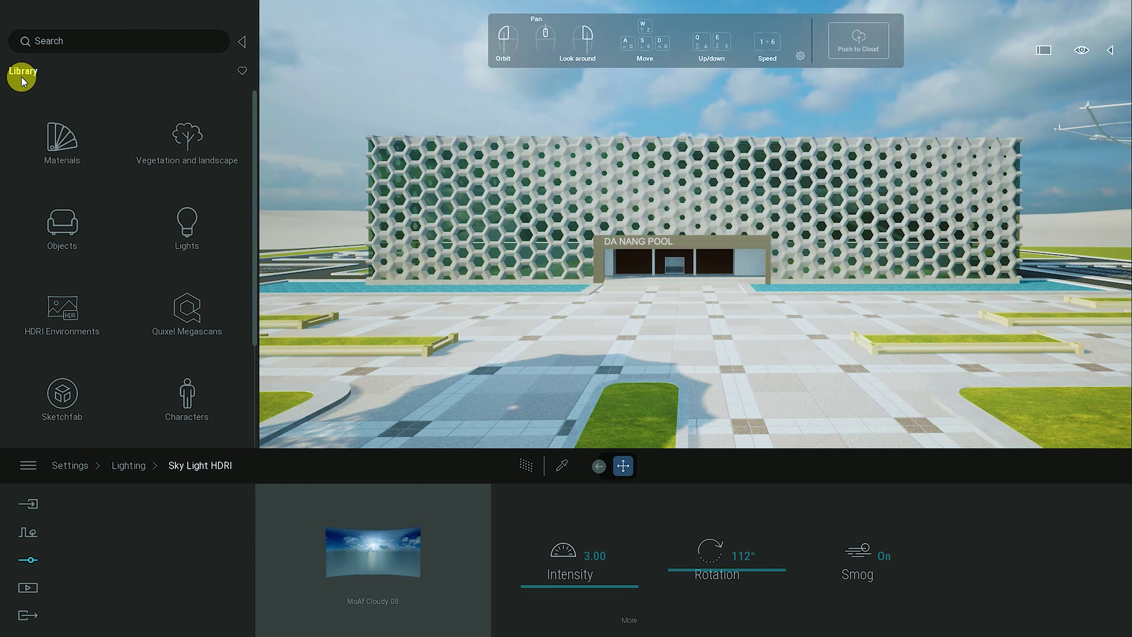
{"action": "left_click", "coordinate": [241, 43]}
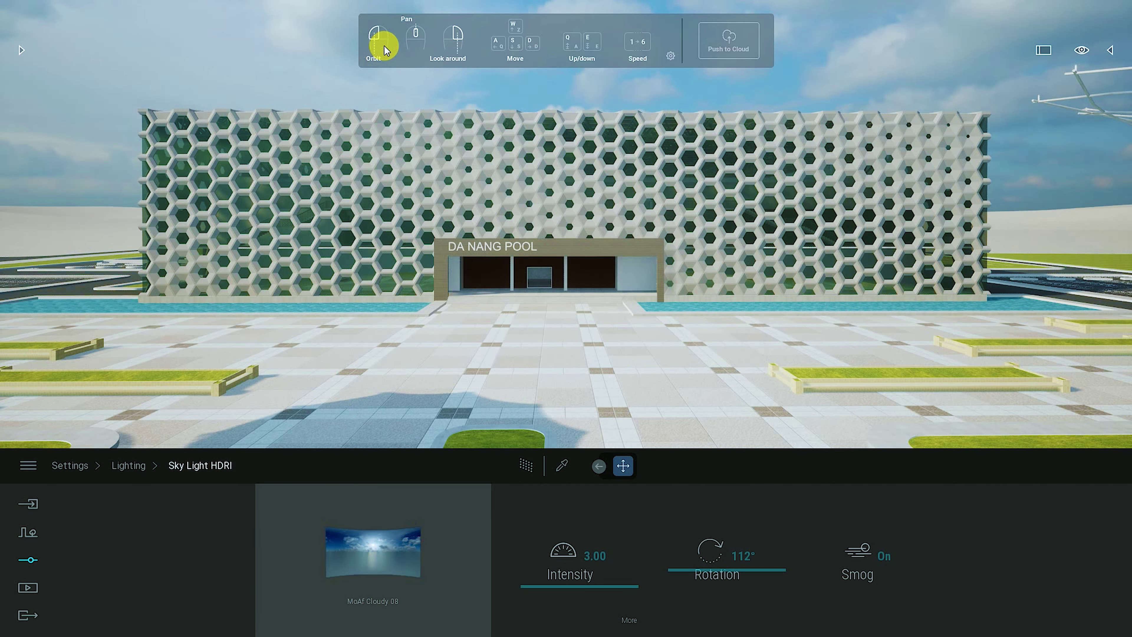
Switch to the Bloco Cena 24 model in SketchUp and frame the Da Nang Pool building at a corner angle across the plaza.
{"action": "left_click", "coordinate": [672, 57]}
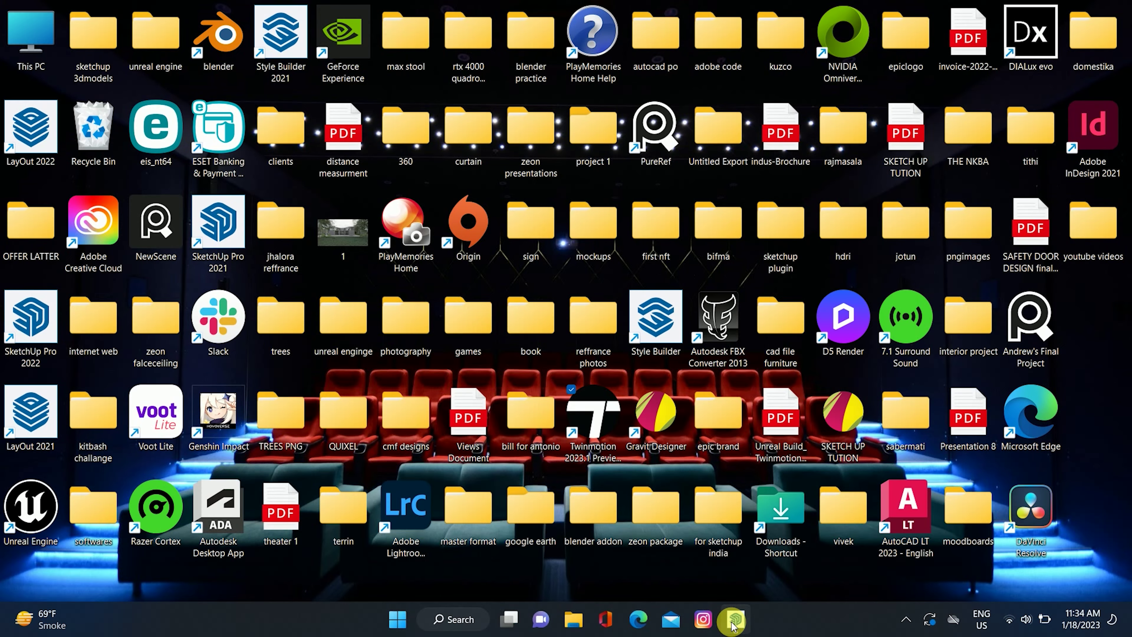
{"action": "left_click", "coordinate": [736, 619]}
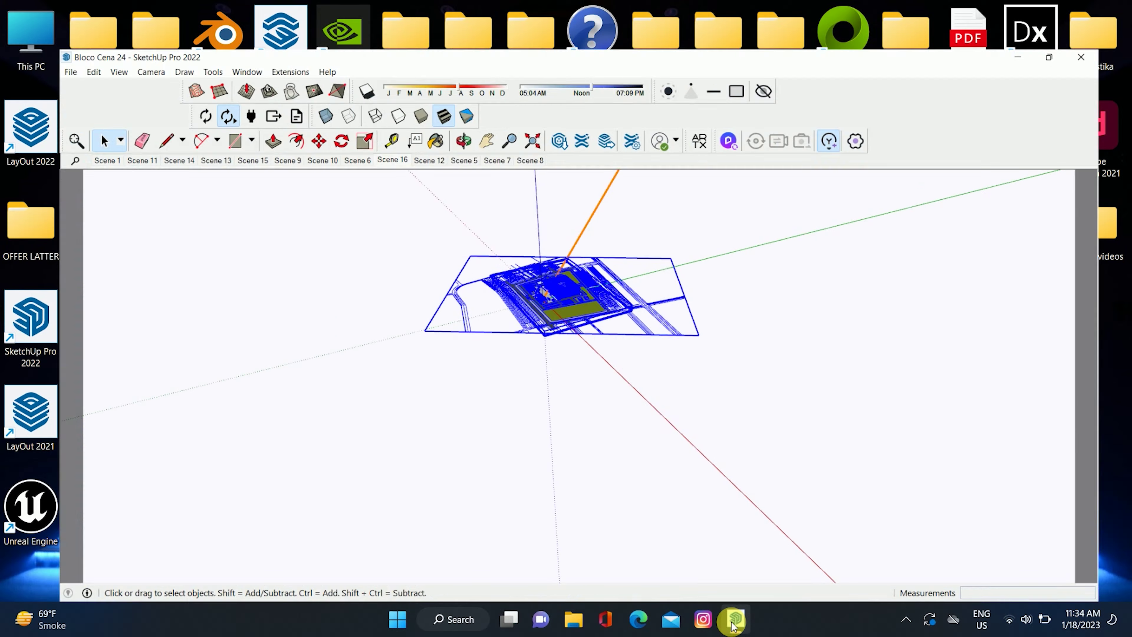
{"action": "scroll", "coordinate": [559, 222], "scroll_direction": "up", "scroll_amount": 10}
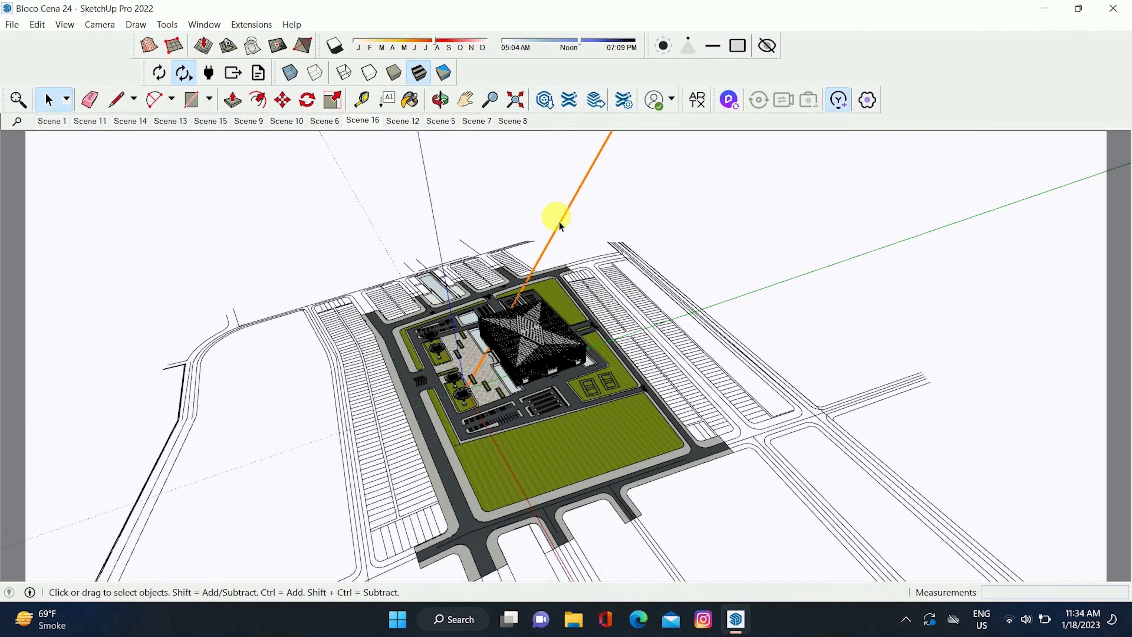
{"action": "middle_click_drag", "start_coordinate": [559, 222], "coordinate": [639, 347]}
{"action": "scroll", "coordinate": [508, 392], "scroll_direction": "up", "scroll_amount": 5}
{"action": "scroll", "coordinate": [599, 331], "scroll_direction": "up", "scroll_amount": 5}
{"action": "scroll", "coordinate": [472, 461], "scroll_direction": "up", "scroll_amount": 3}
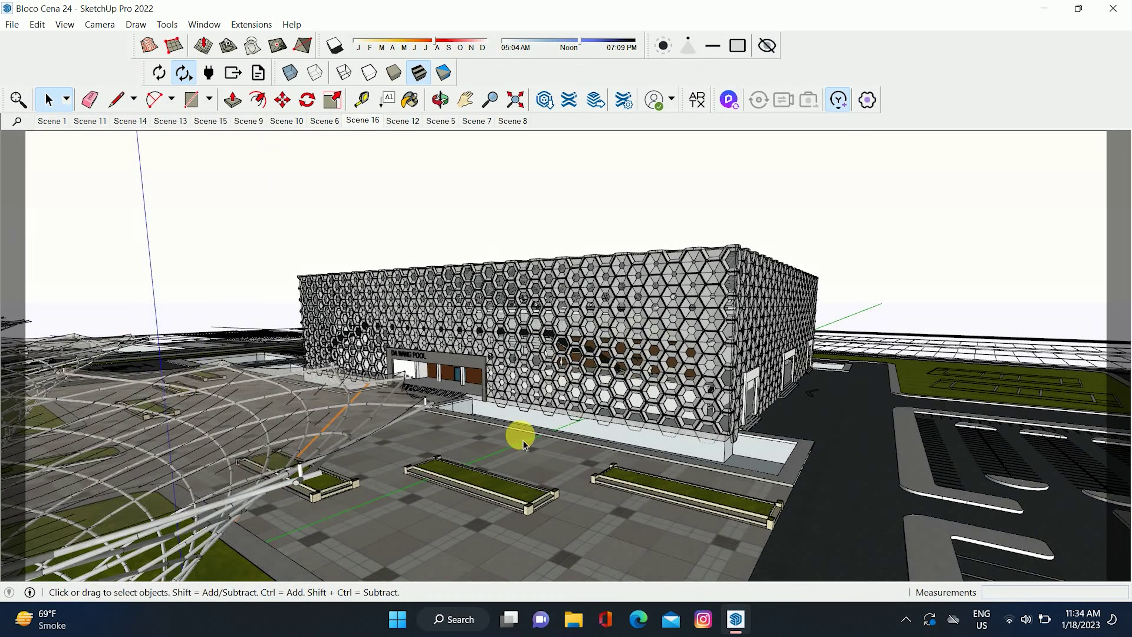
{"action": "middle_click_drag", "start_coordinate": [519, 435], "coordinate": [513, 399]}
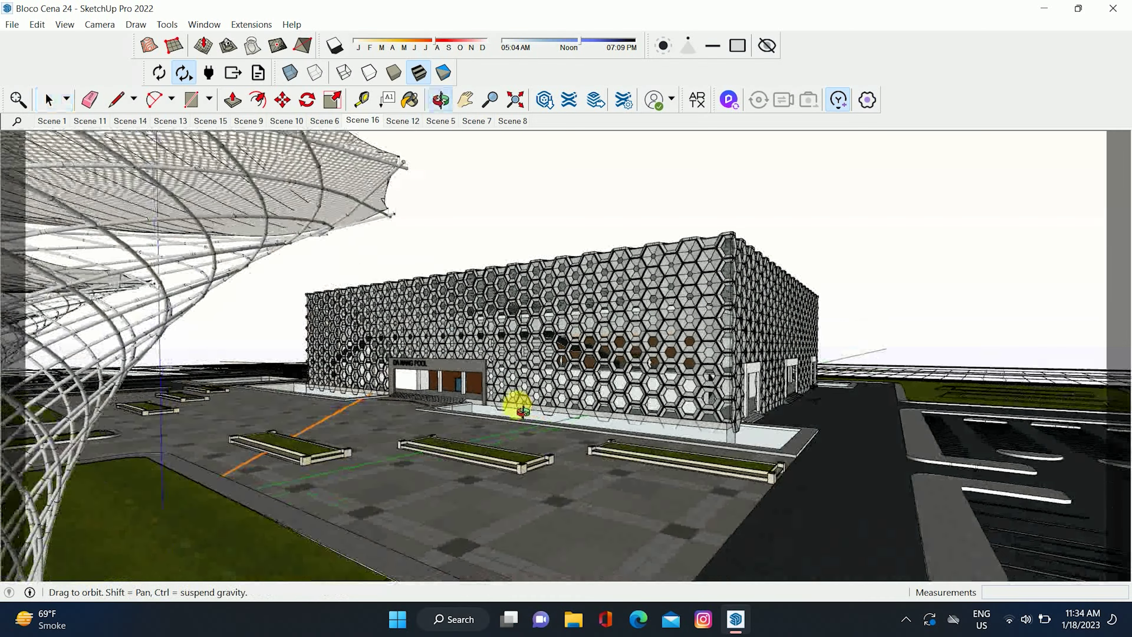
Start D5 Render from SketchUp and create a new .drs project from the Bloco Cena 24 model.
{"action": "left_click", "coordinate": [729, 99]}
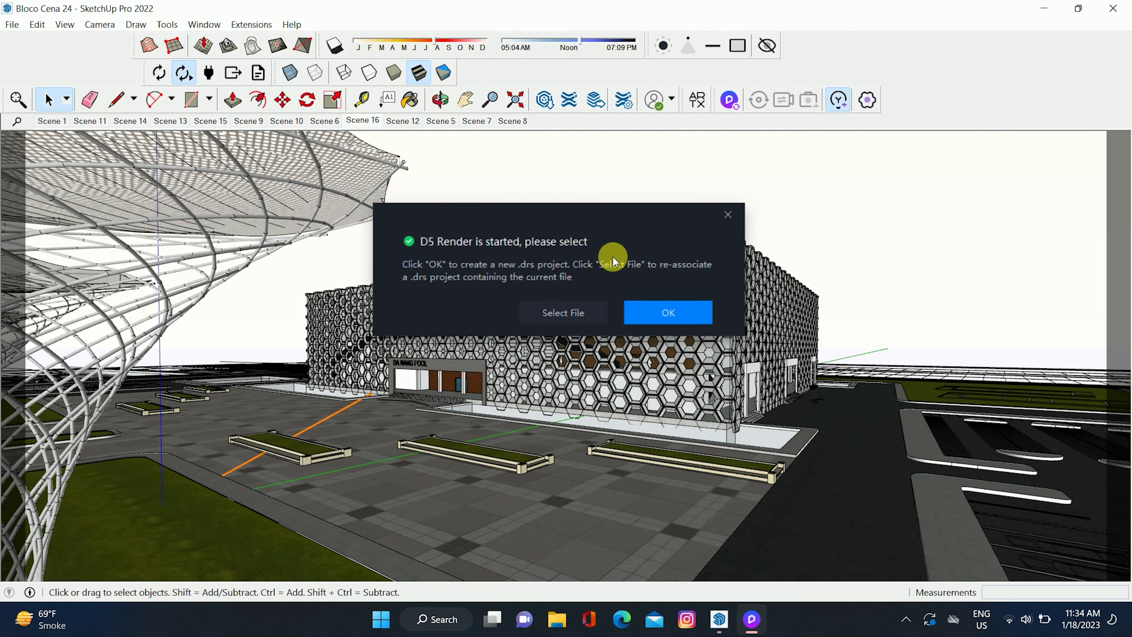
{"action": "left_click", "coordinate": [674, 313]}
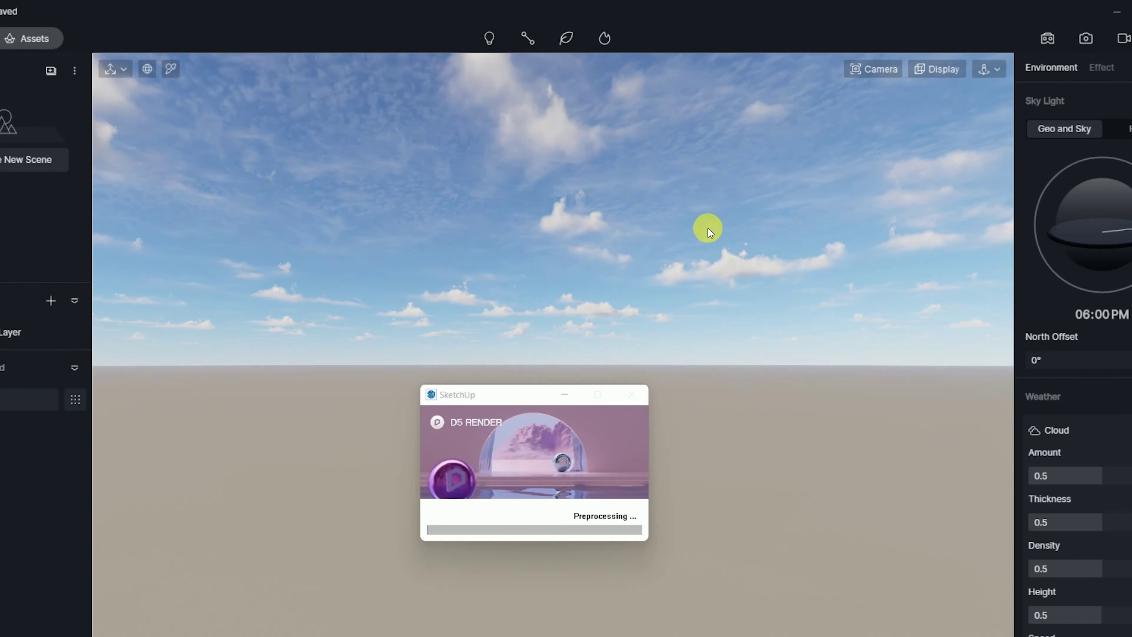
{"action": "mouse_move", "coordinate": [772, 20]}
{"action": "left_mouse_down"}
{"action": "mouse_move", "coordinate": [656, 39]}
{"action": "mouse_move", "coordinate": [740, 18]}
{"action": "left_mouse_up"}
{"action": "left_click", "coordinate": [1038, 32]}
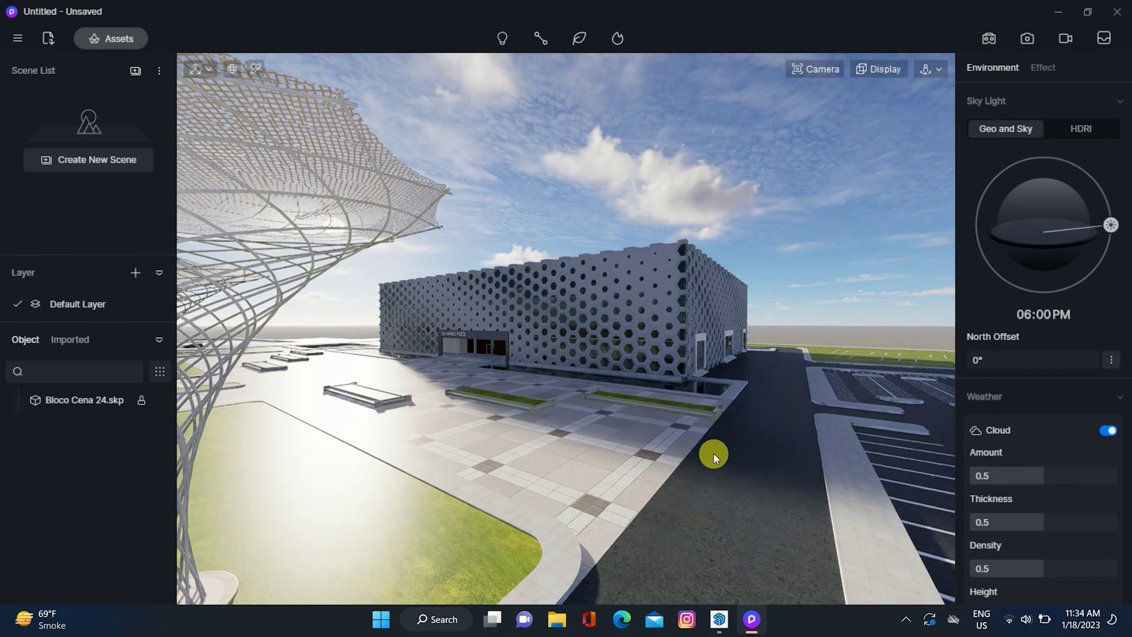
Set the viewport navigation to Fly and frame the Da Nang Pool entrance facade straight on.
{"action": "scroll", "coordinate": [713, 452], "scroll_direction": "up", "scroll_amount": 2}
{"action": "scroll", "coordinate": [712, 453], "scroll_direction": "down", "scroll_amount": 1}
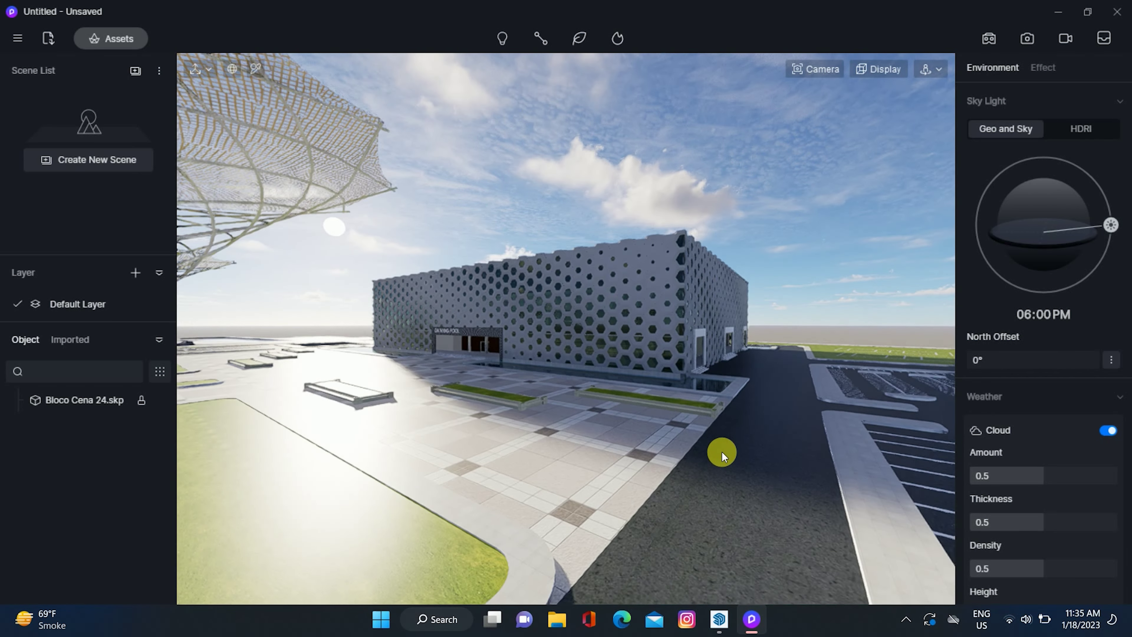
{"action": "right_click_drag", "start_coordinate": [665, 445], "coordinate": [773, 404]}
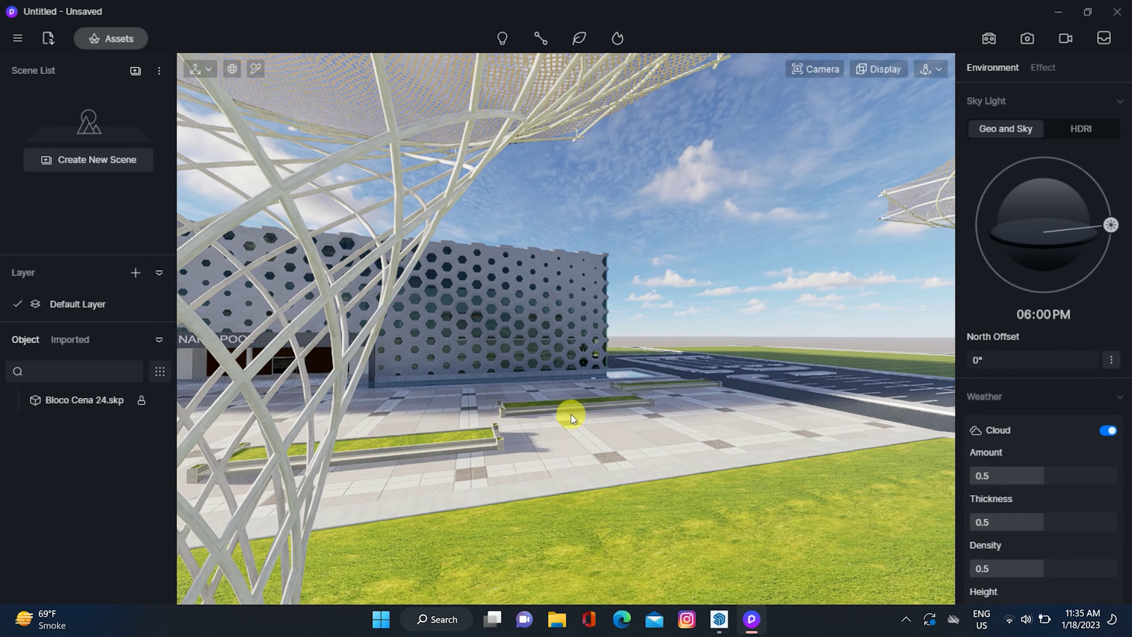
{"action": "right_click_drag", "start_coordinate": [571, 415], "coordinate": [364, 356]}
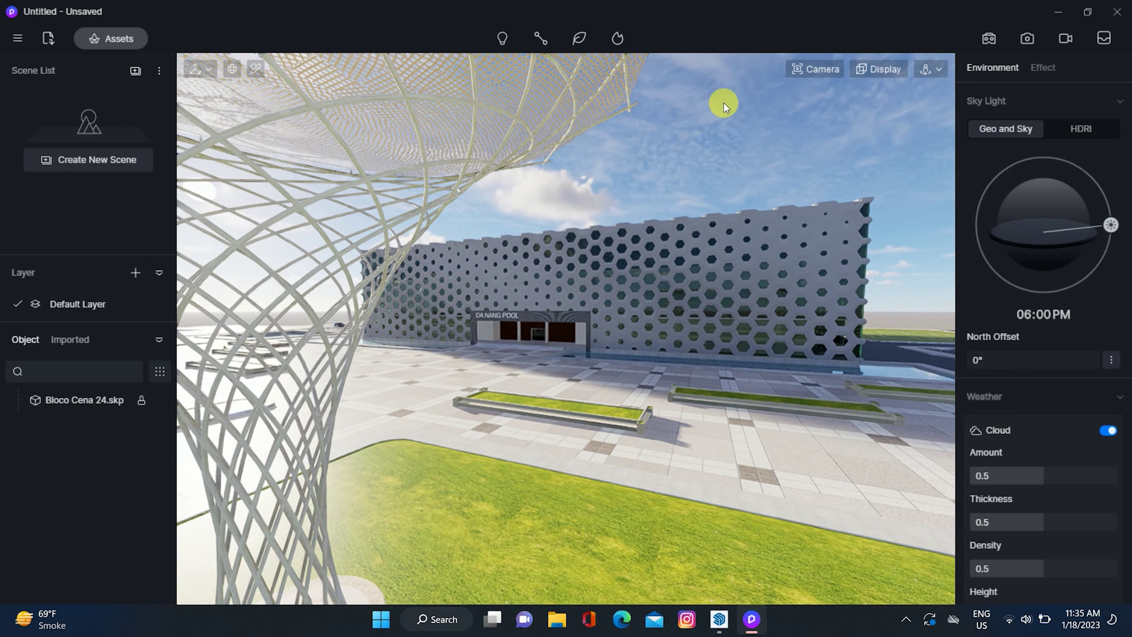
{"action": "left_click", "coordinate": [891, 64]}
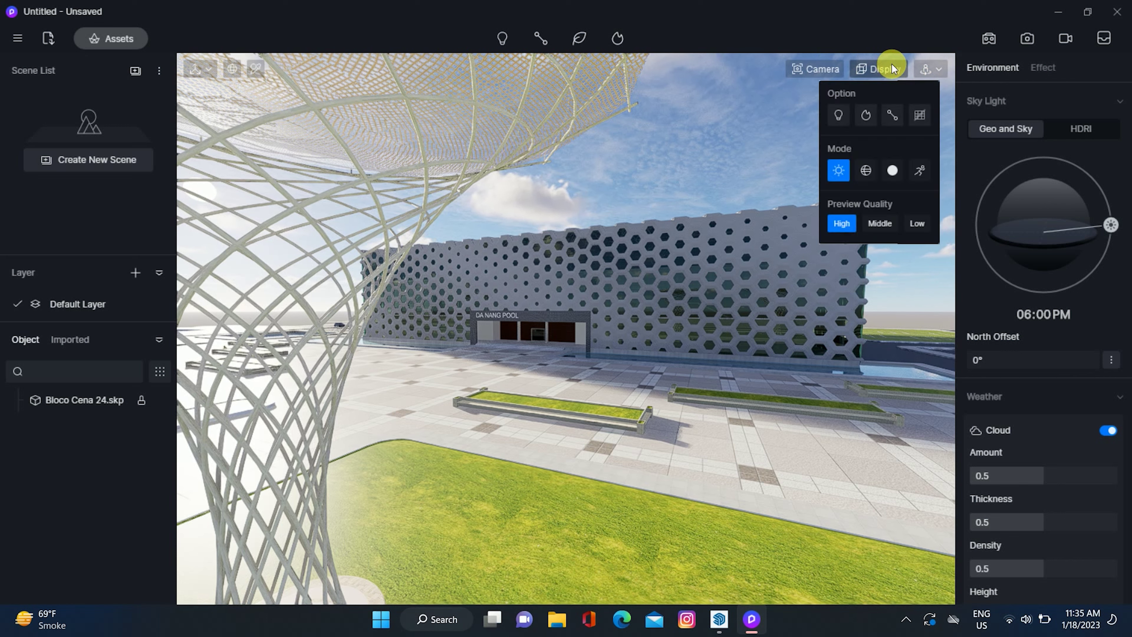
{"action": "left_click", "coordinate": [933, 72]}
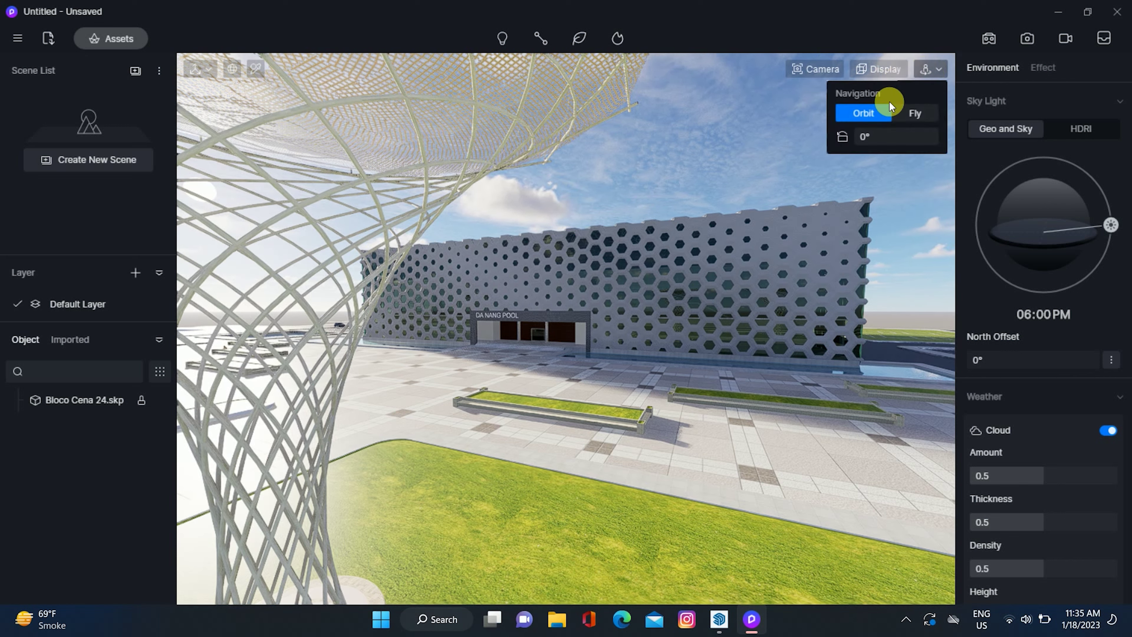
{"action": "left_click", "coordinate": [918, 113]}
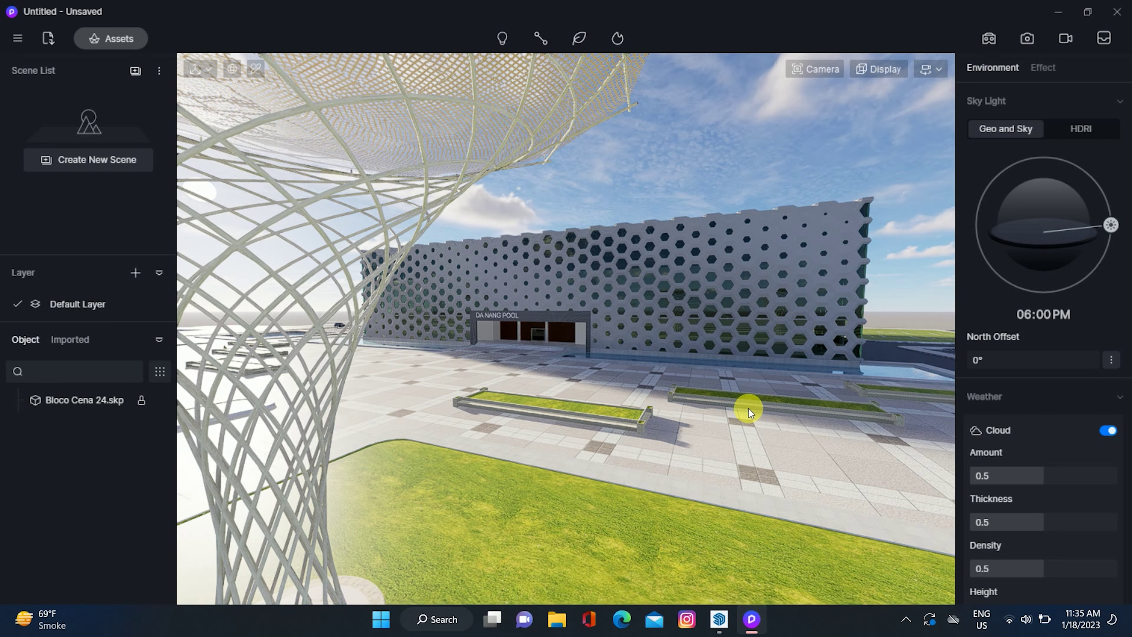
{"action": "scroll", "coordinate": [748, 409], "scroll_direction": "up", "scroll_amount": 2}
{"action": "scroll", "coordinate": [834, 395], "scroll_direction": "up", "scroll_amount": 3}
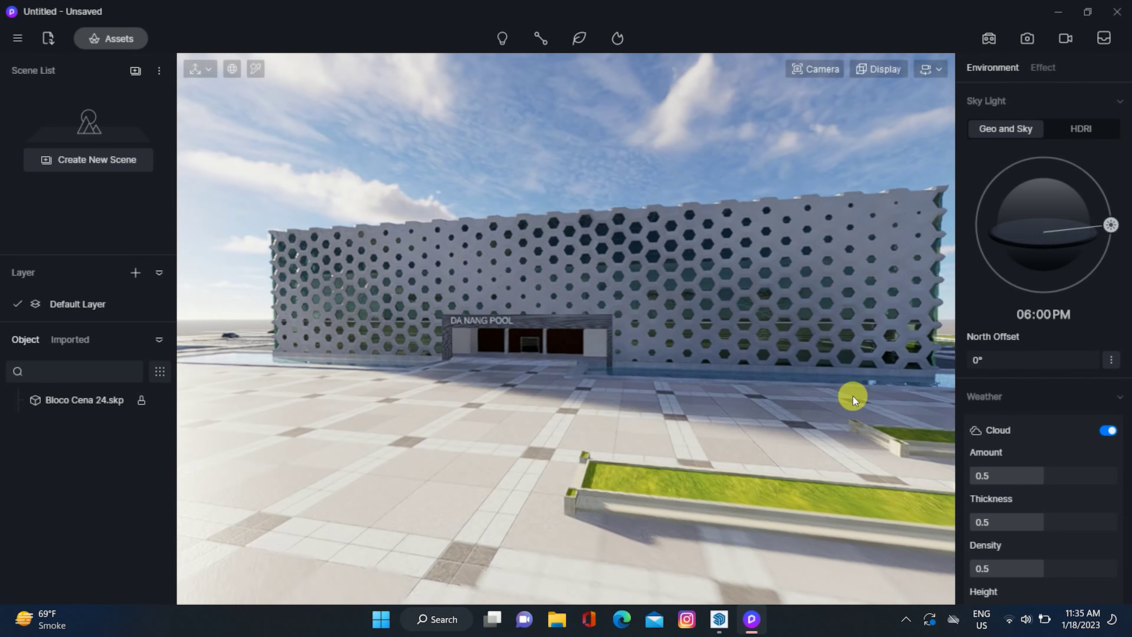
{"action": "right_click_drag", "start_coordinate": [853, 396], "coordinate": [549, 382]}
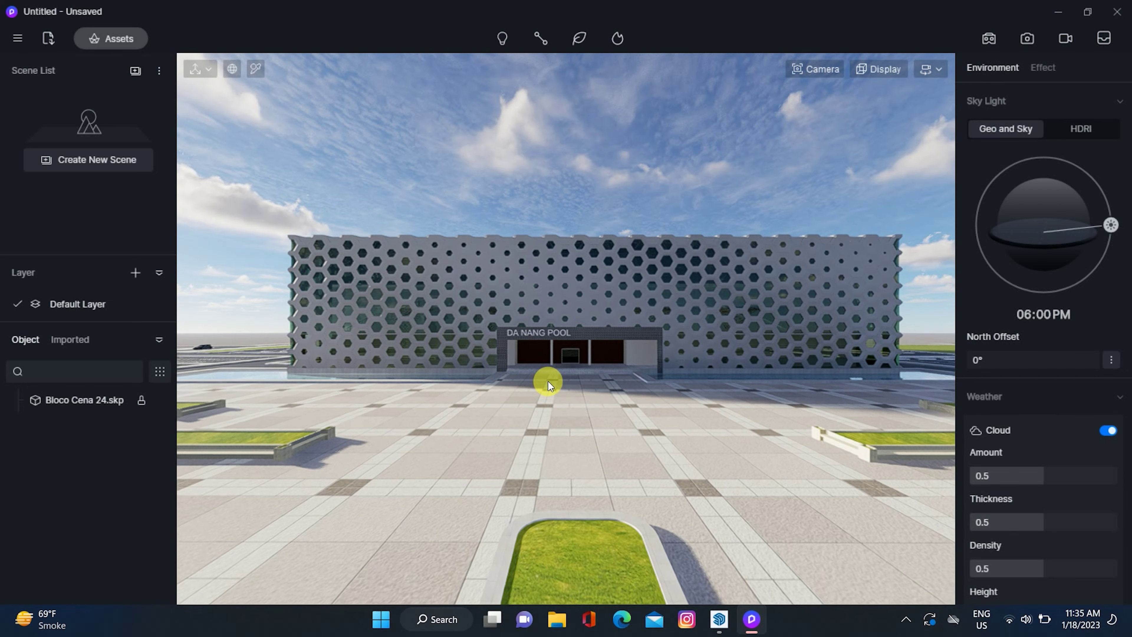
Set the camera's field of view to 86.8 and its exposure to 0 EV with auto exposure off.
{"action": "left_click", "coordinate": [819, 76]}
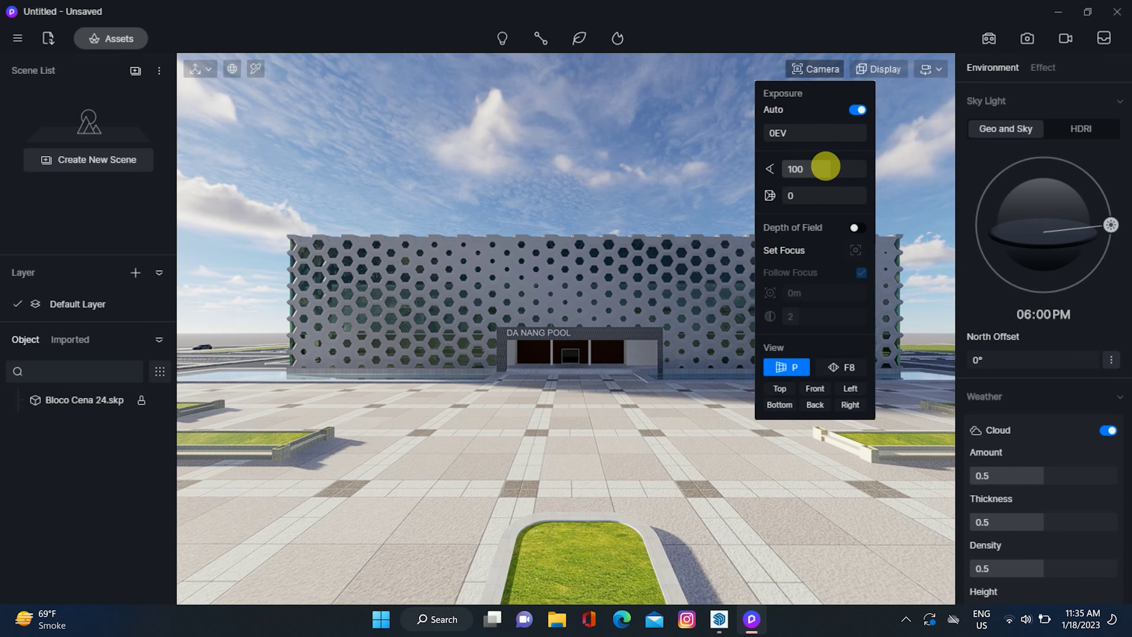
{"action": "left_click_drag", "start_coordinate": [834, 174], "coordinate": [830, 173]}
{"action": "left_click", "coordinate": [806, 139]}
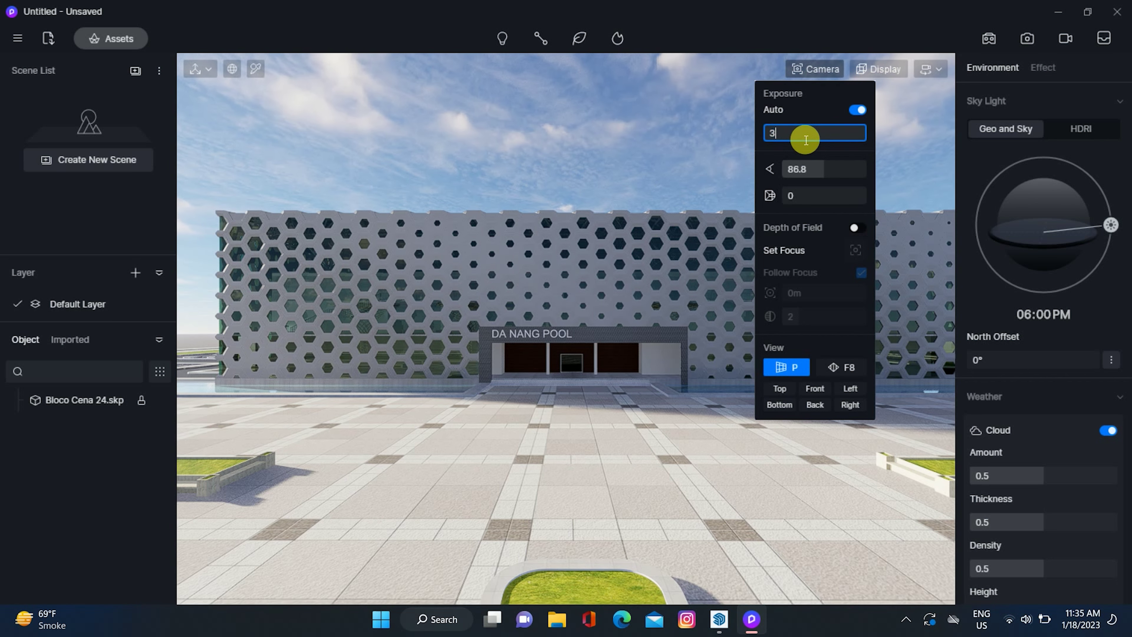
{"action": "type", "text": "3"}
{"action": "key", "text": "Return"}
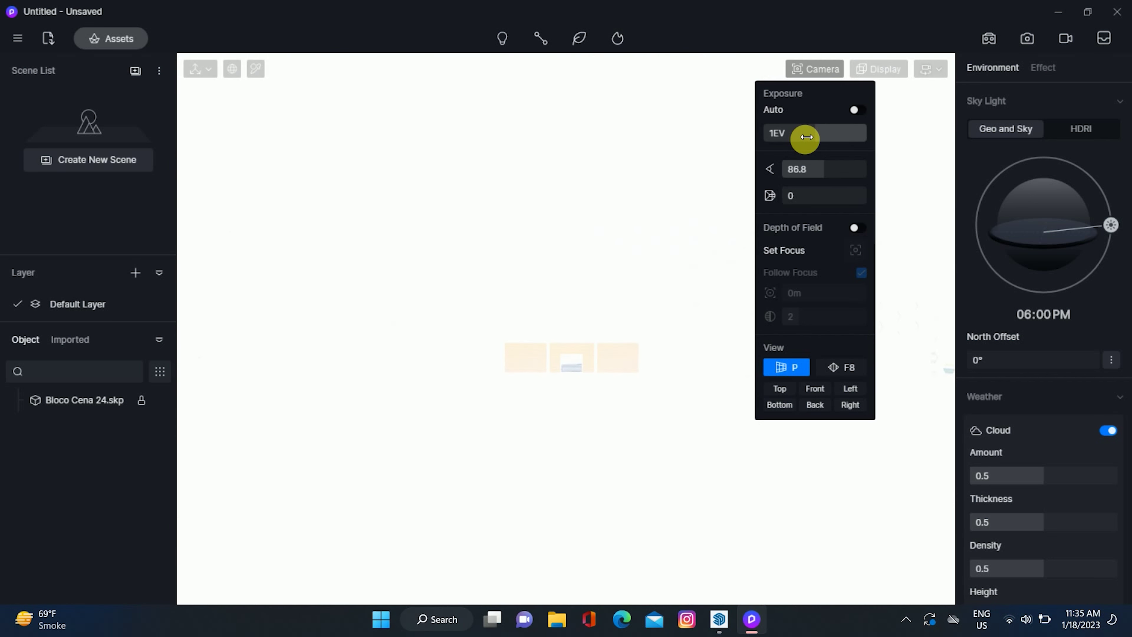
{"action": "left_click", "coordinate": [803, 135]}
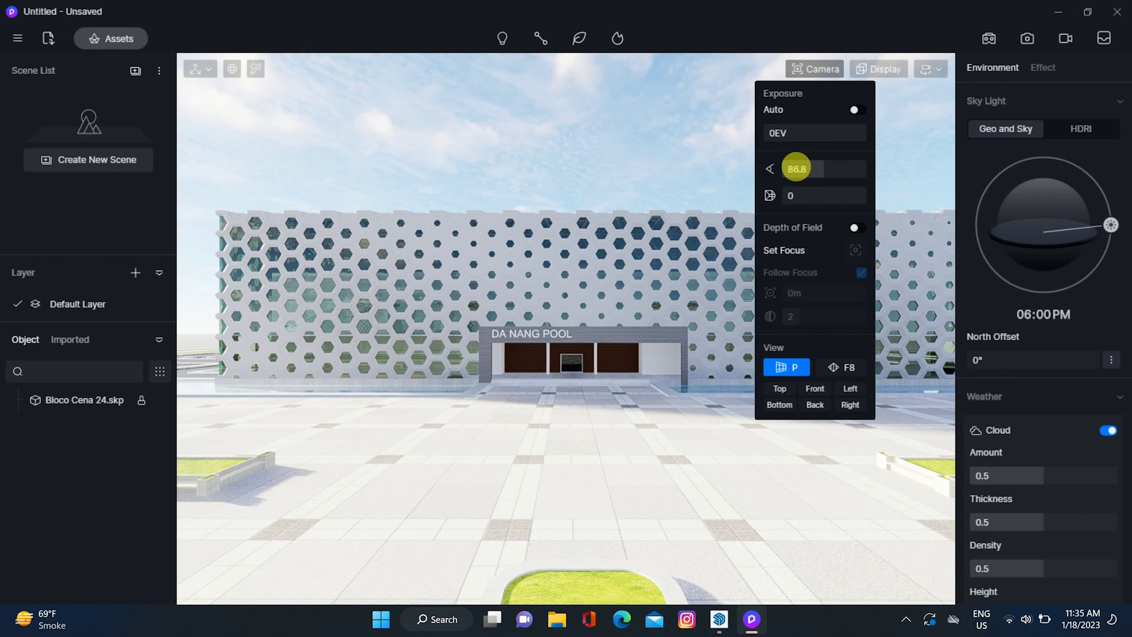
{"action": "mouse_move", "coordinate": [805, 198]}
{"action": "left_mouse_down"}
{"action": "mouse_move", "coordinate": [796, 201]}
{"action": "mouse_move", "coordinate": [818, 200]}
{"action": "left_mouse_up"}
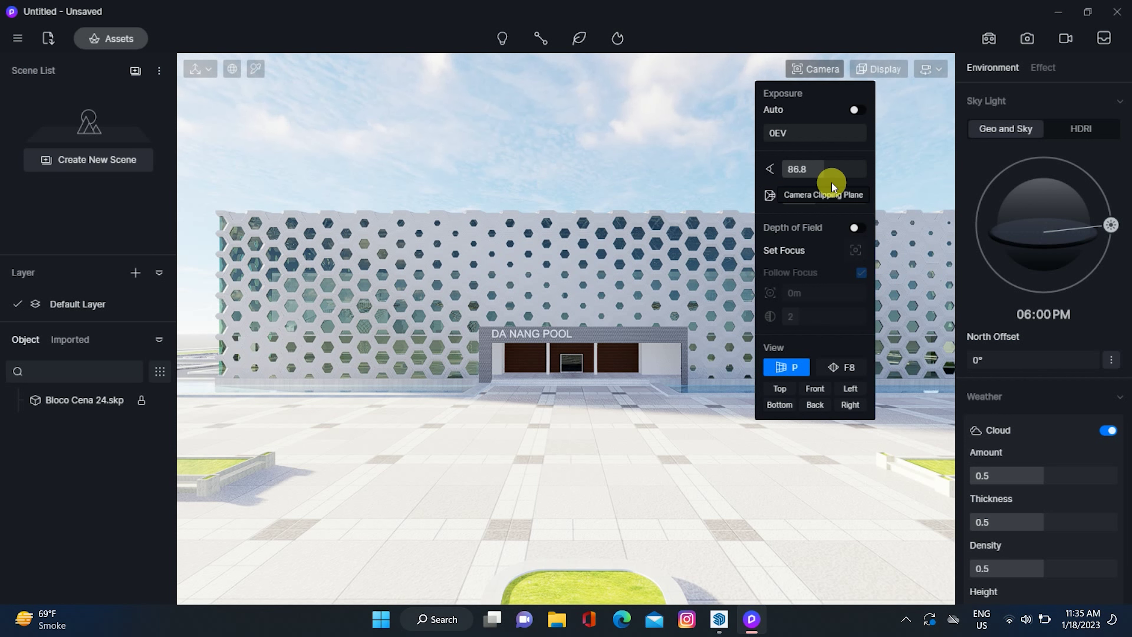
{"action": "left_click_drag", "start_coordinate": [819, 199], "coordinate": [801, 231]}
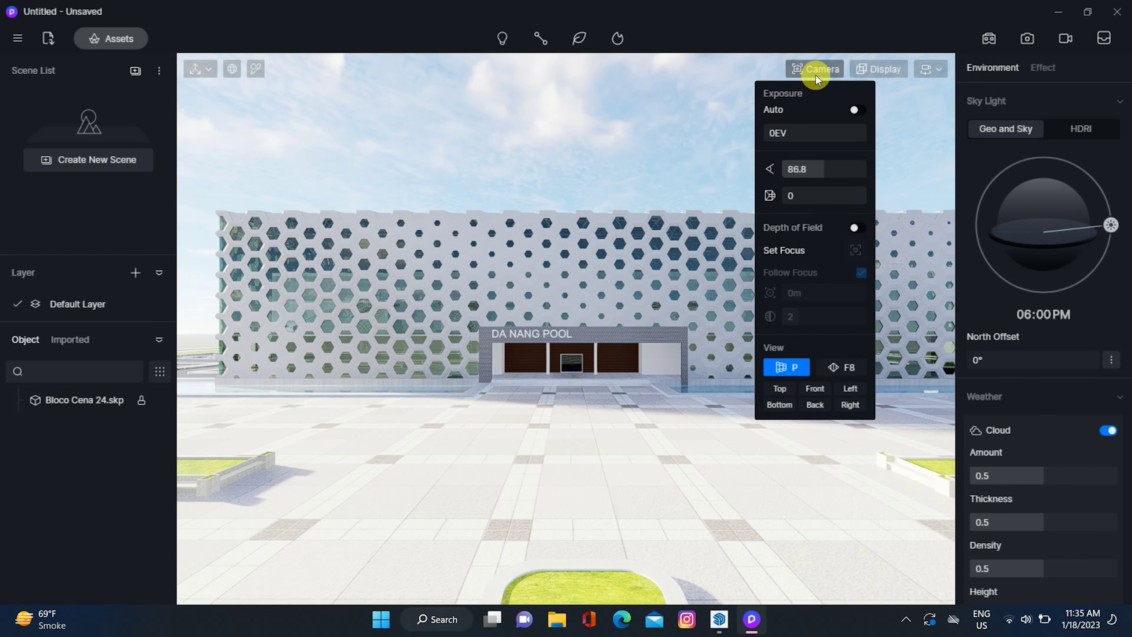
{"action": "left_click", "coordinate": [822, 66]}
Compare the Low and Middle preview qualities and return to High.
{"action": "left_click", "coordinate": [875, 62]}
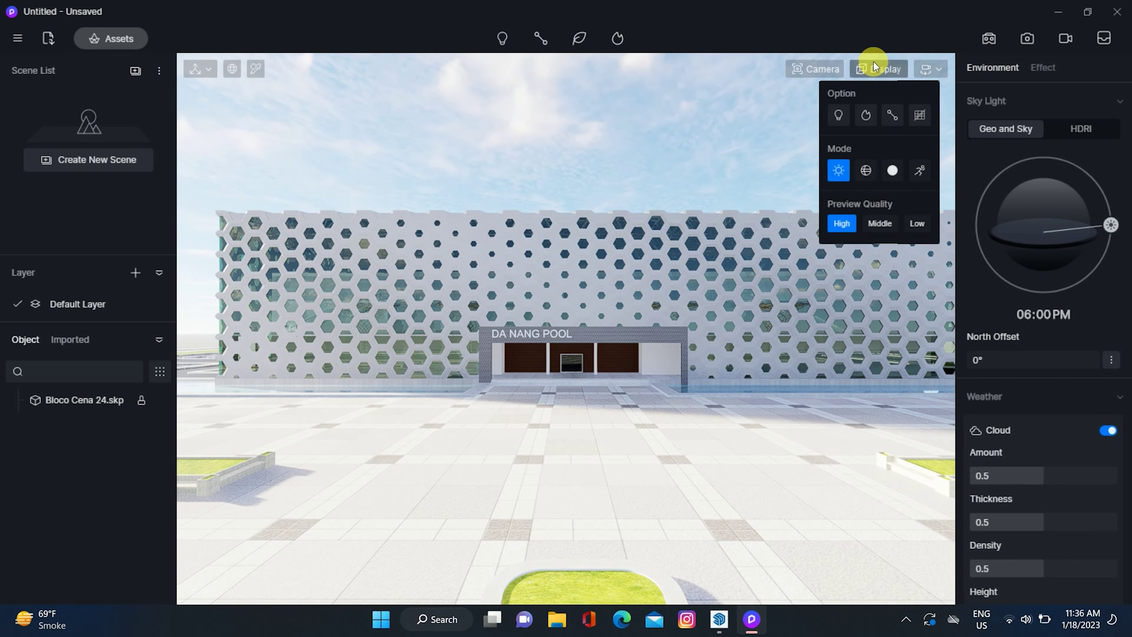
{"action": "left_click", "coordinate": [920, 224]}
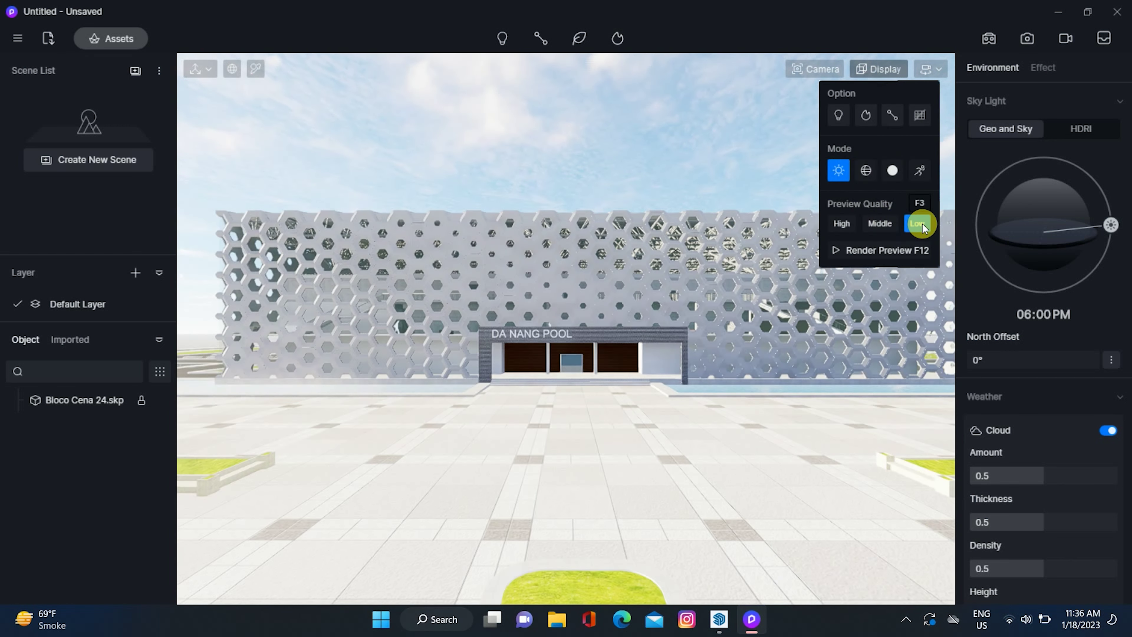
{"action": "left_click", "coordinate": [878, 223]}
{"action": "left_click", "coordinate": [841, 222]}
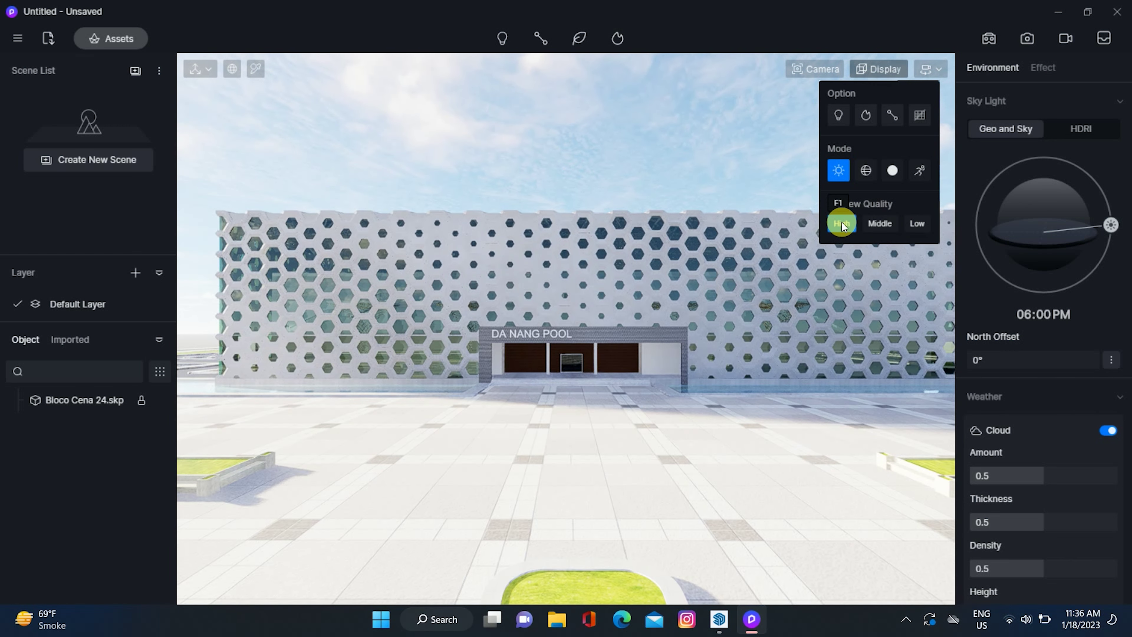
View the scene in wireframe and Clay Model display modes and return to the full material display.
{"action": "left_click", "coordinate": [867, 171]}
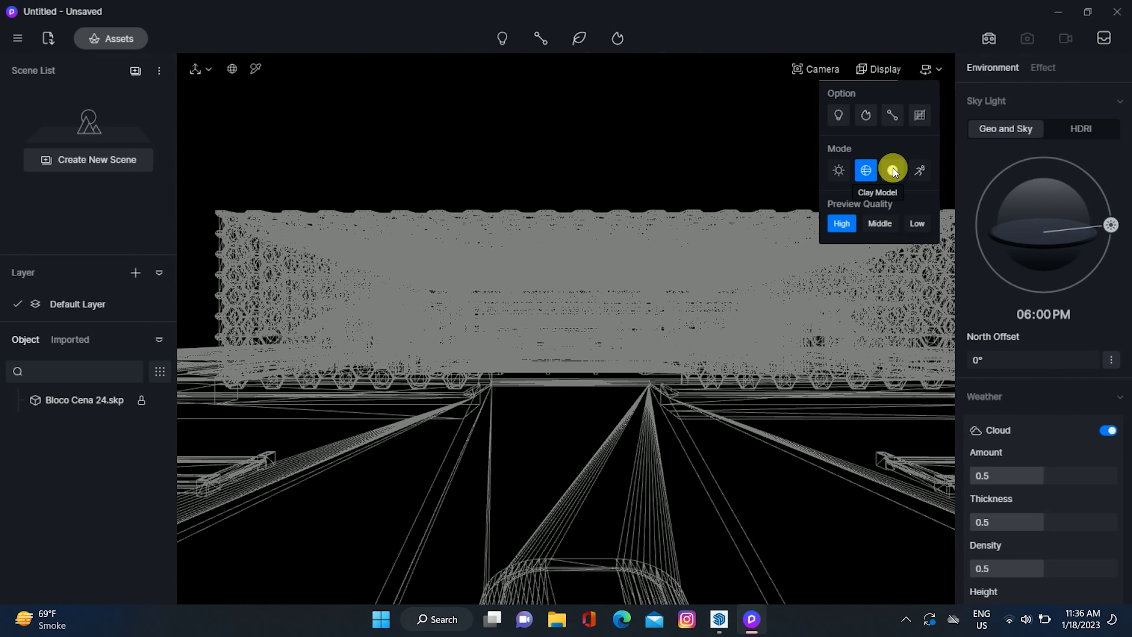
{"action": "left_click", "coordinate": [893, 170]}
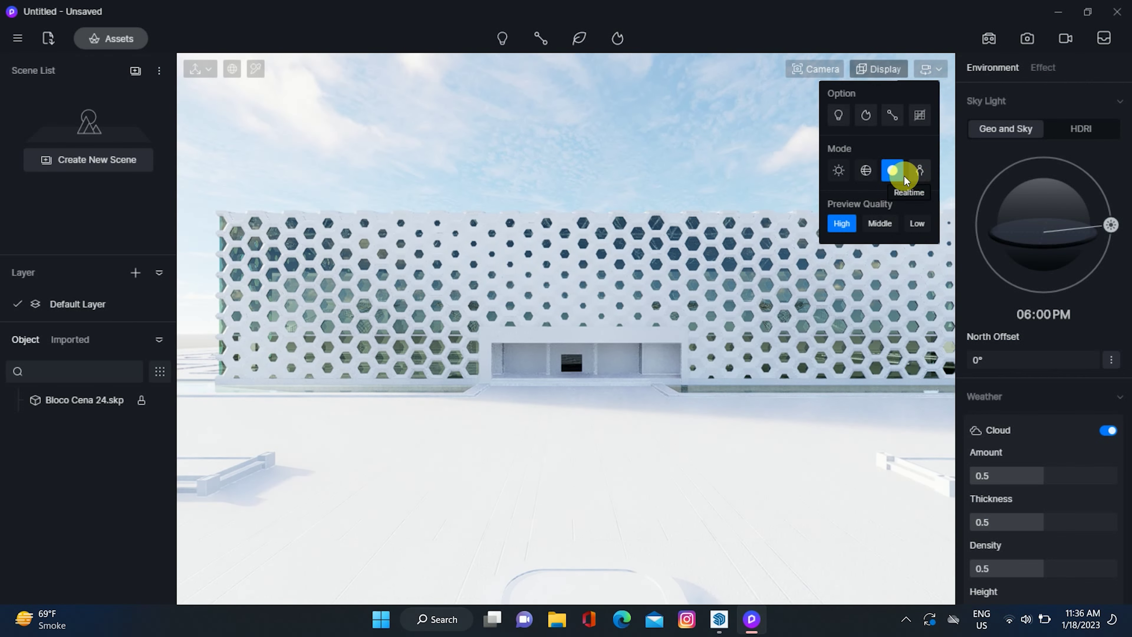
{"action": "left_click", "coordinate": [838, 171]}
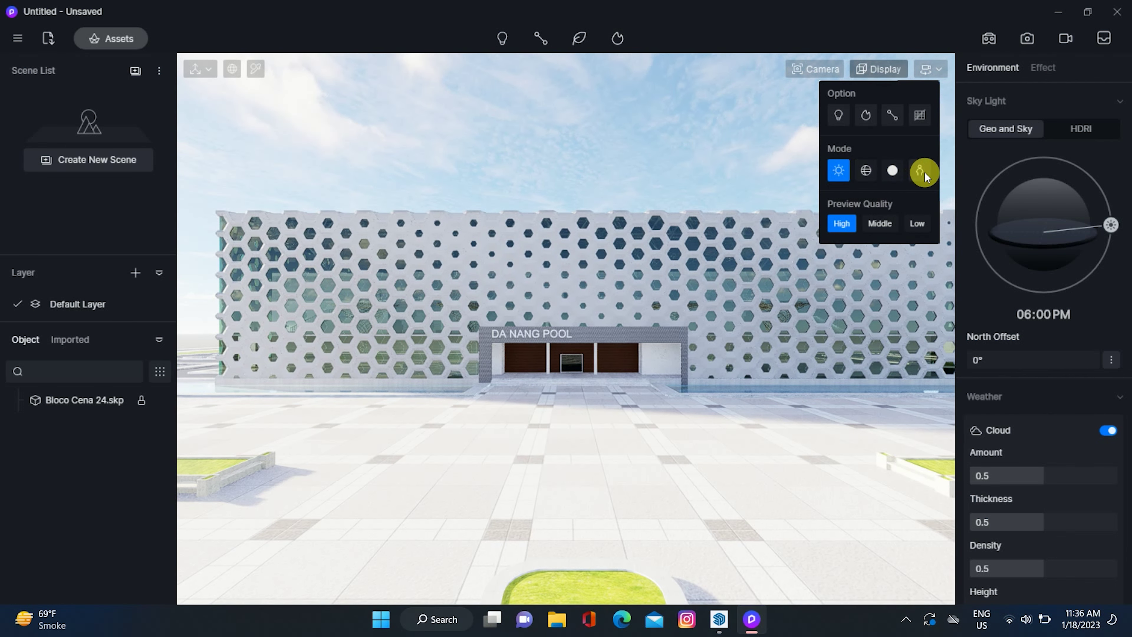
Try morning times of 06:02 AM and 05:10 AM in Geo and Sky and view the light on the entrance plaza.
{"action": "left_click", "coordinate": [686, 407]}
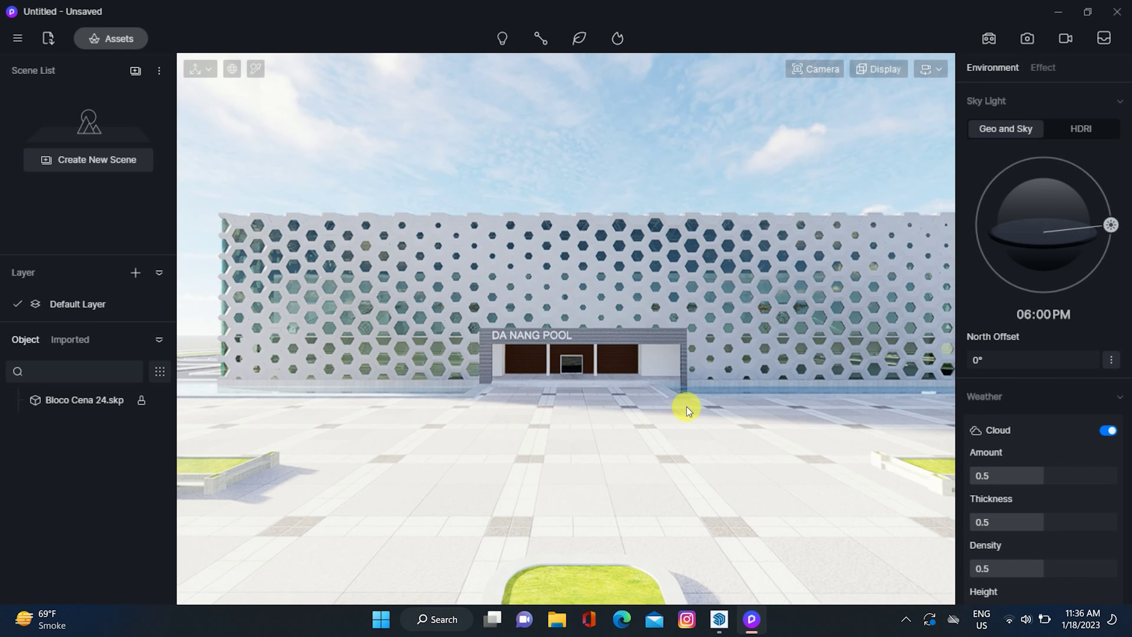
{"action": "right_click_drag", "start_coordinate": [640, 448], "coordinate": [525, 164]}
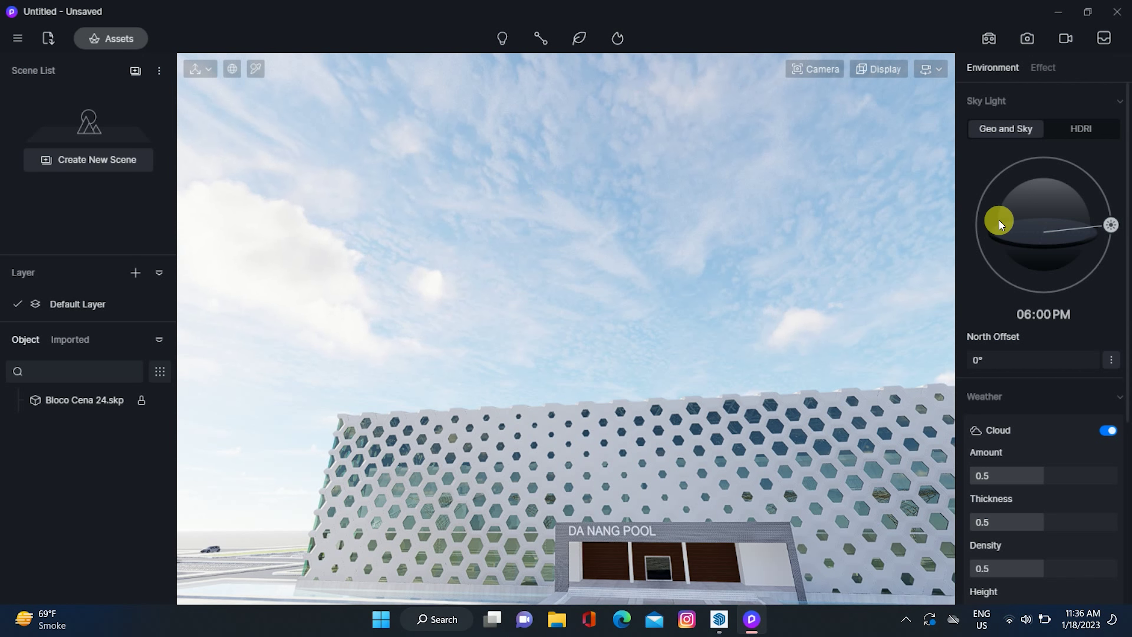
{"action": "left_click_drag", "start_coordinate": [1105, 221], "coordinate": [979, 226]}
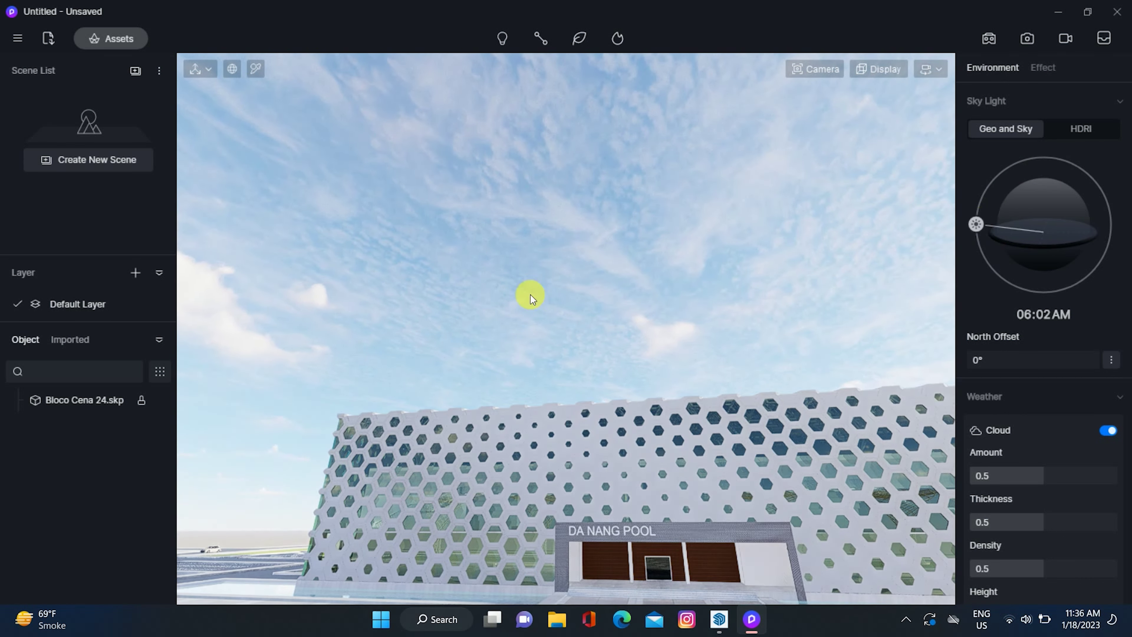
{"action": "right_click_drag", "start_coordinate": [531, 295], "coordinate": [584, 405]}
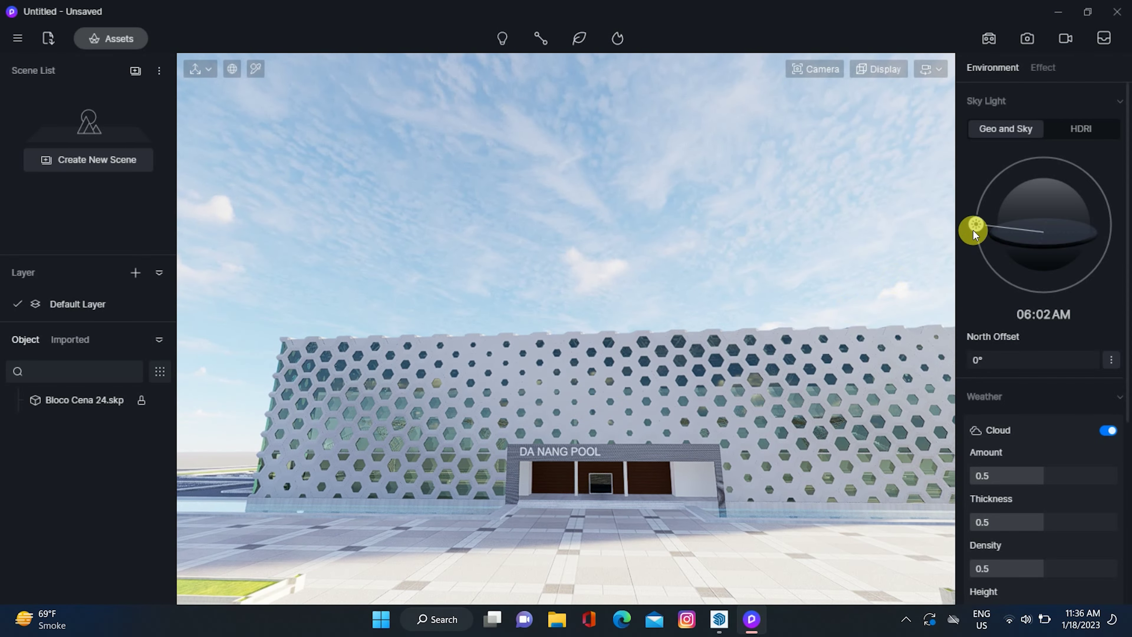
{"action": "left_click_drag", "start_coordinate": [975, 230], "coordinate": [977, 241]}
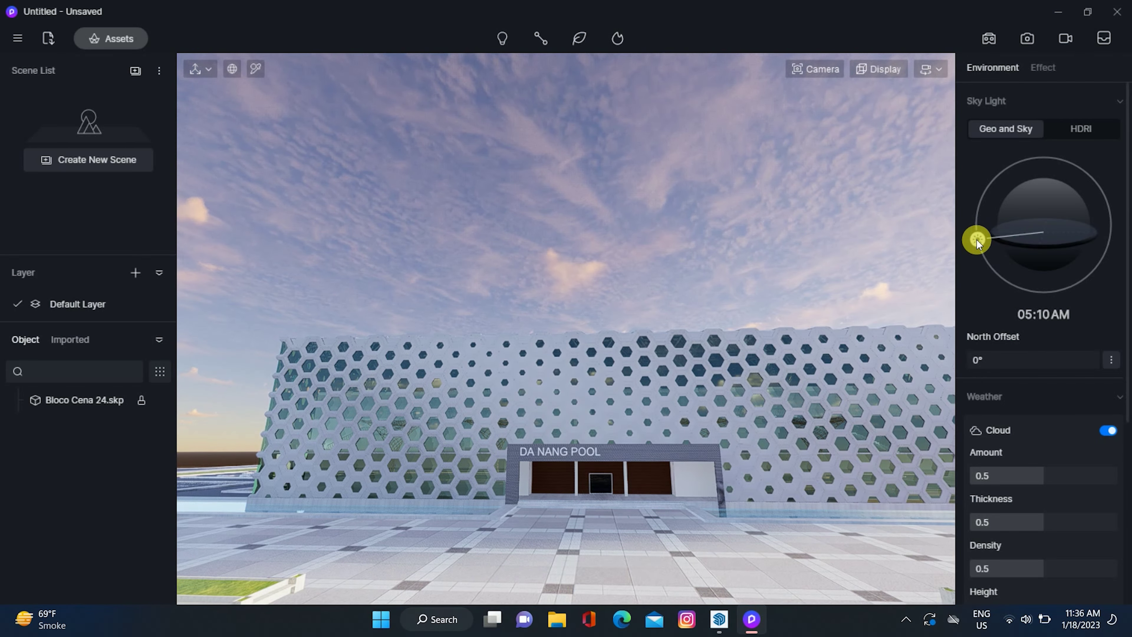
{"action": "right_click_drag", "start_coordinate": [455, 366], "coordinate": [881, 437]}
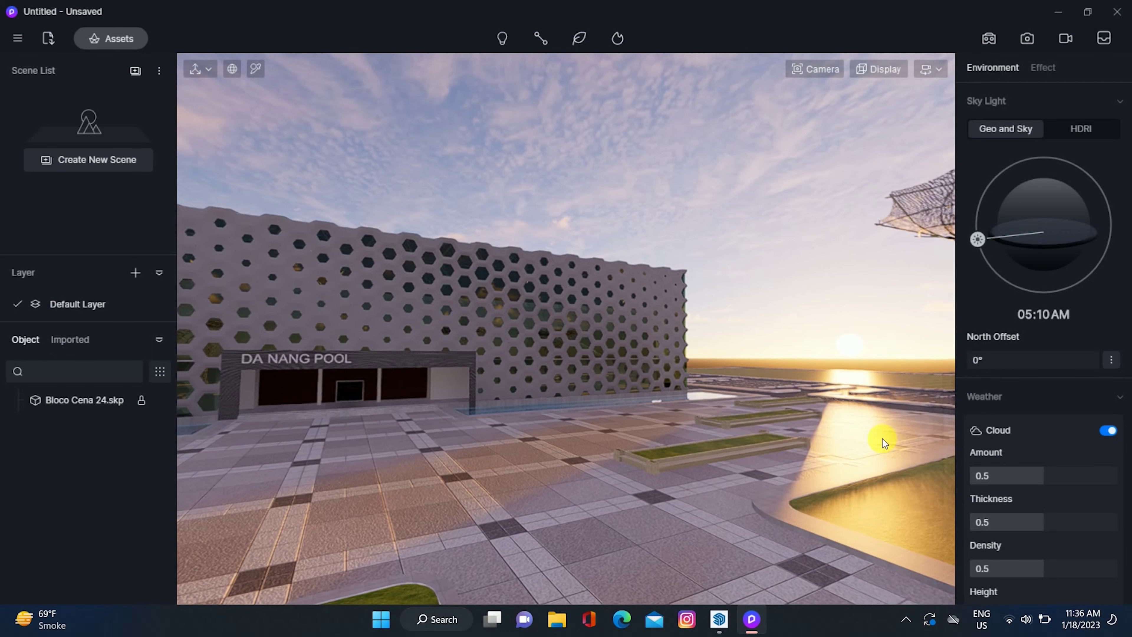
Set the Geo and Sky time of day to 06:59 AM and the North Offset to -52°.
{"action": "left_click_drag", "start_coordinate": [981, 236], "coordinate": [984, 229]}
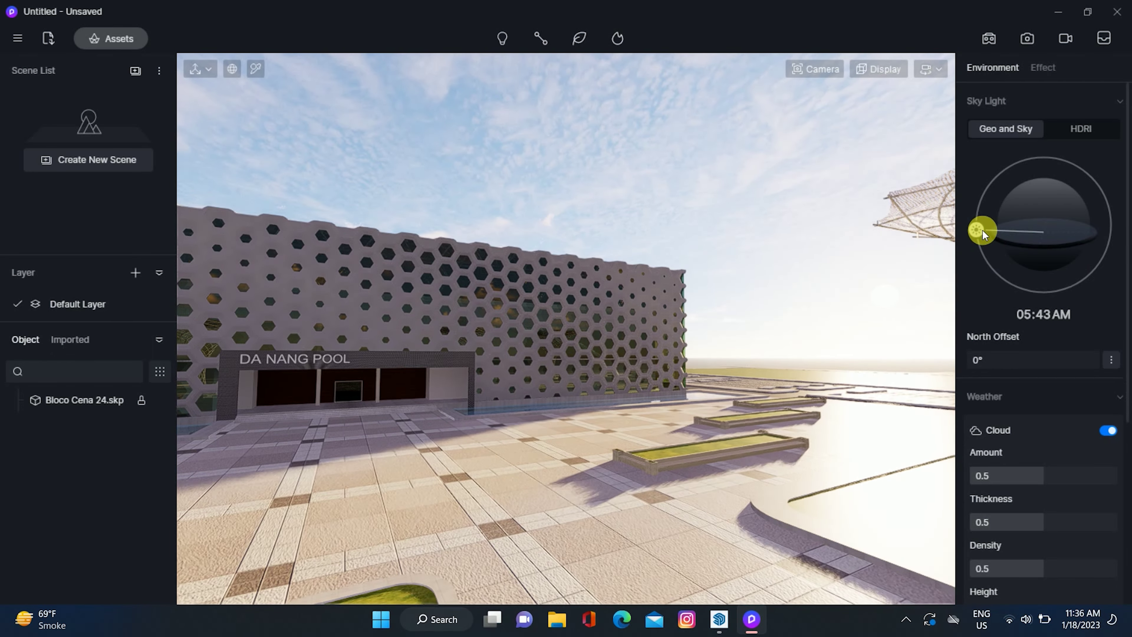
{"action": "right_click_drag", "start_coordinate": [876, 331], "coordinate": [973, 245]}
{"action": "left_click_drag", "start_coordinate": [976, 231], "coordinate": [1004, 224]}
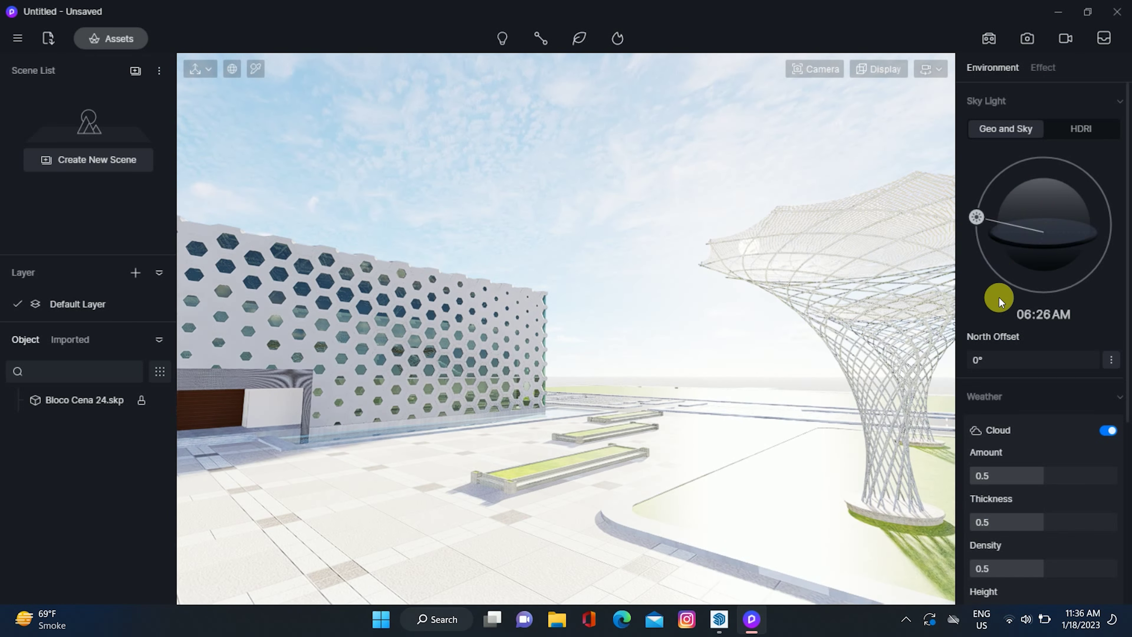
{"action": "left_click_drag", "start_coordinate": [996, 361], "coordinate": [1022, 366]}
{"action": "right_click_drag", "start_coordinate": [638, 456], "coordinate": [312, 484]}
{"action": "mouse_move", "coordinate": [977, 217]}
{"action": "left_mouse_down"}
{"action": "mouse_move", "coordinate": [977, 229]}
{"action": "mouse_move", "coordinate": [1001, 174]}
{"action": "mouse_move", "coordinate": [1045, 163]}
{"action": "mouse_move", "coordinate": [1069, 171]}
{"action": "mouse_move", "coordinate": [1095, 204]}
{"action": "mouse_move", "coordinate": [1052, 182]}
{"action": "mouse_move", "coordinate": [1023, 186]}
{"action": "mouse_move", "coordinate": [997, 211]}
{"action": "left_mouse_up"}
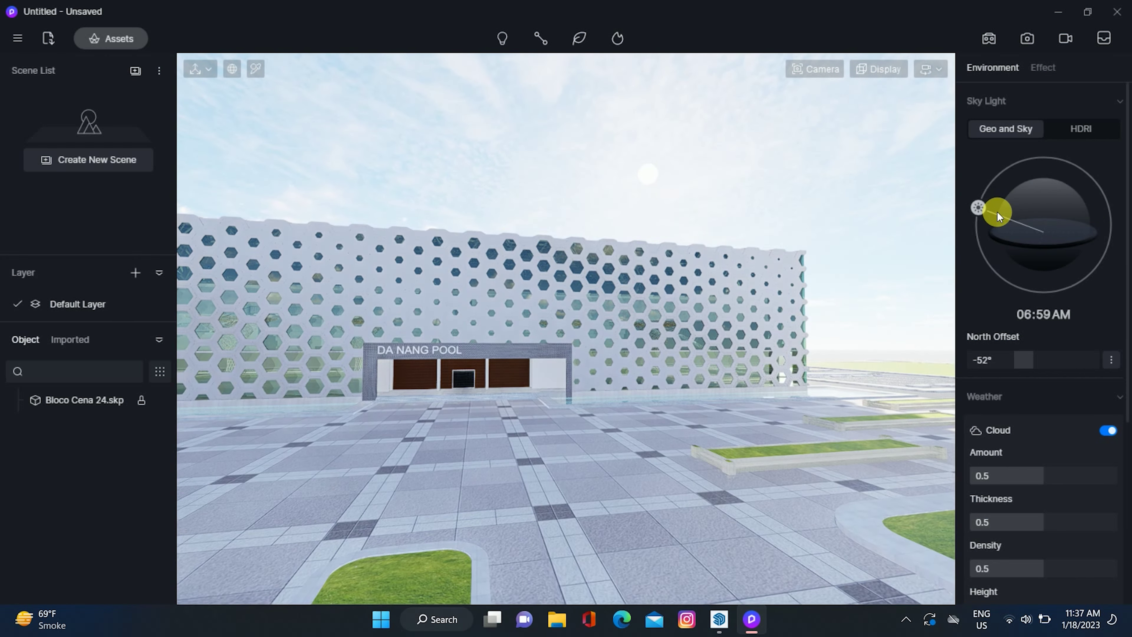
Change the sky light to HDRI and try the Sunrise and Light Cloud skies on the facade.
{"action": "left_click", "coordinate": [1081, 131]}
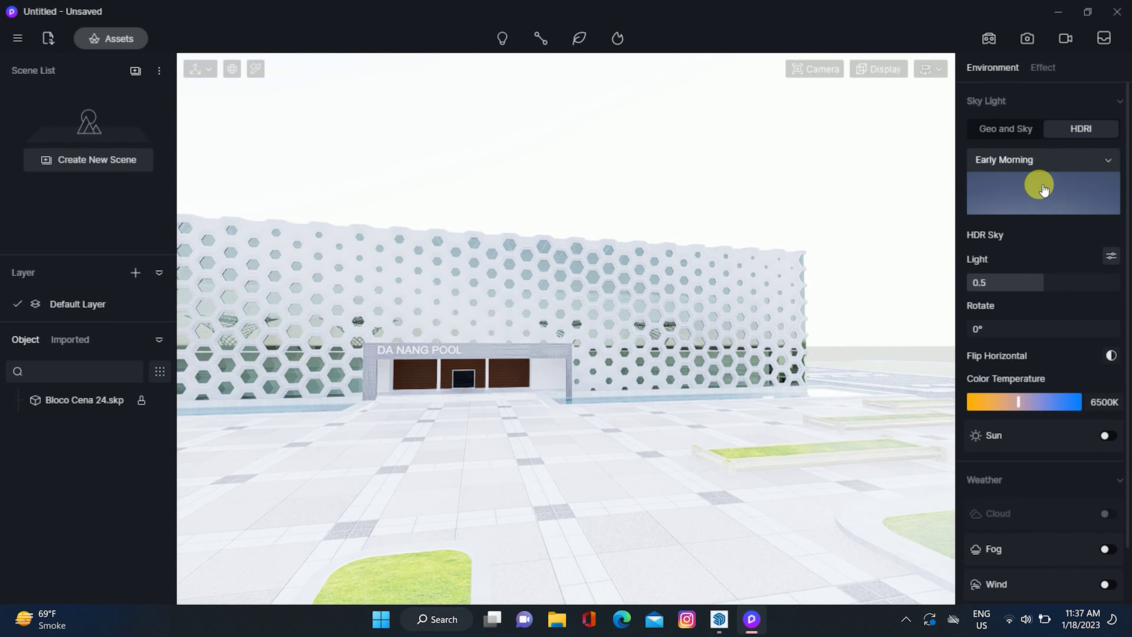
{"action": "right_click_drag", "start_coordinate": [830, 363], "coordinate": [659, 461]}
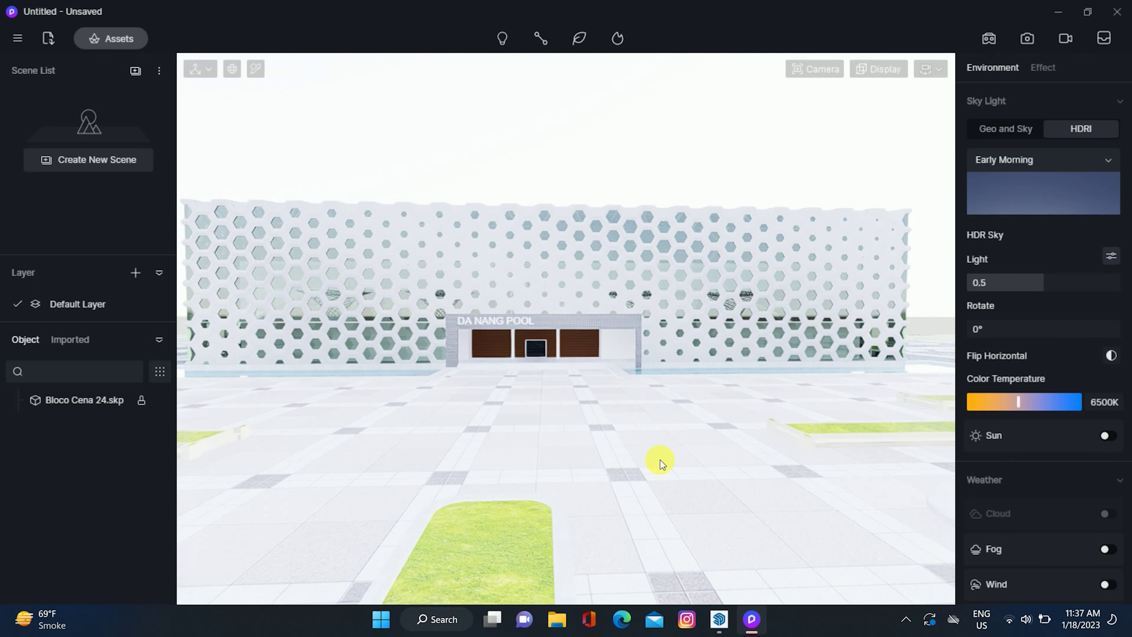
{"action": "left_click", "coordinate": [1044, 192]}
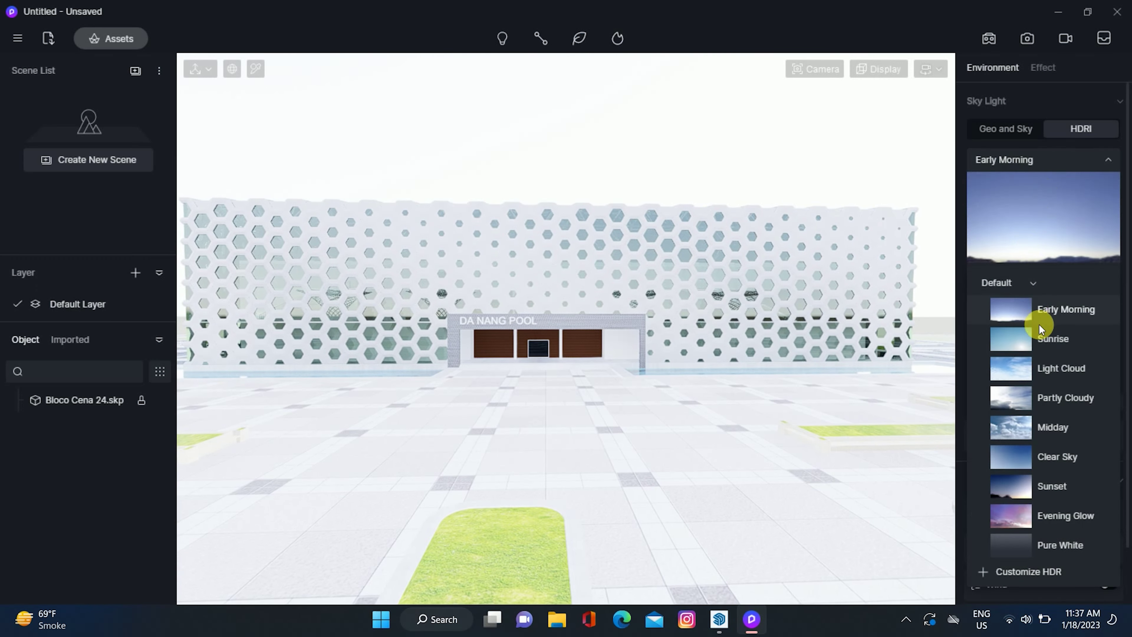
{"action": "left_click", "coordinate": [1038, 349]}
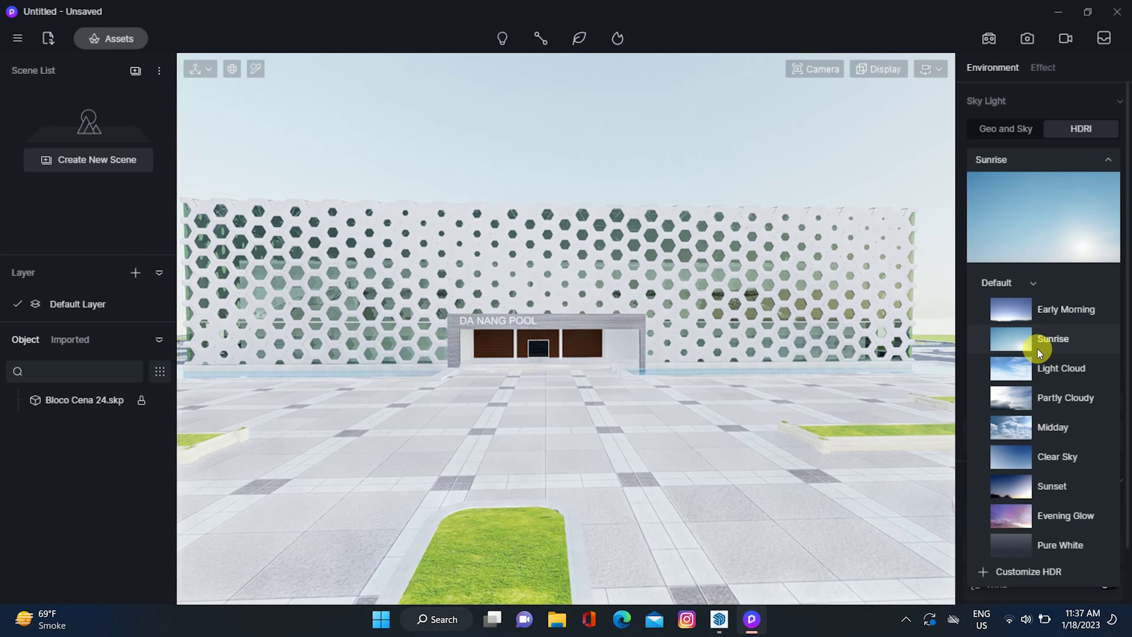
{"action": "left_click", "coordinate": [1010, 401]}
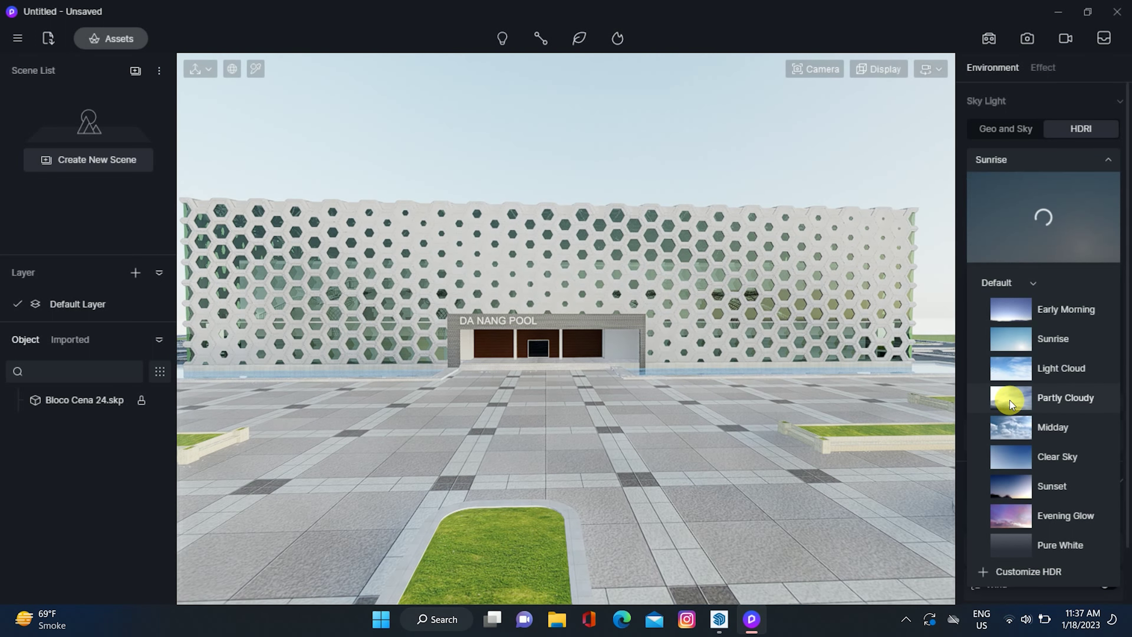
{"action": "left_click", "coordinate": [1011, 369]}
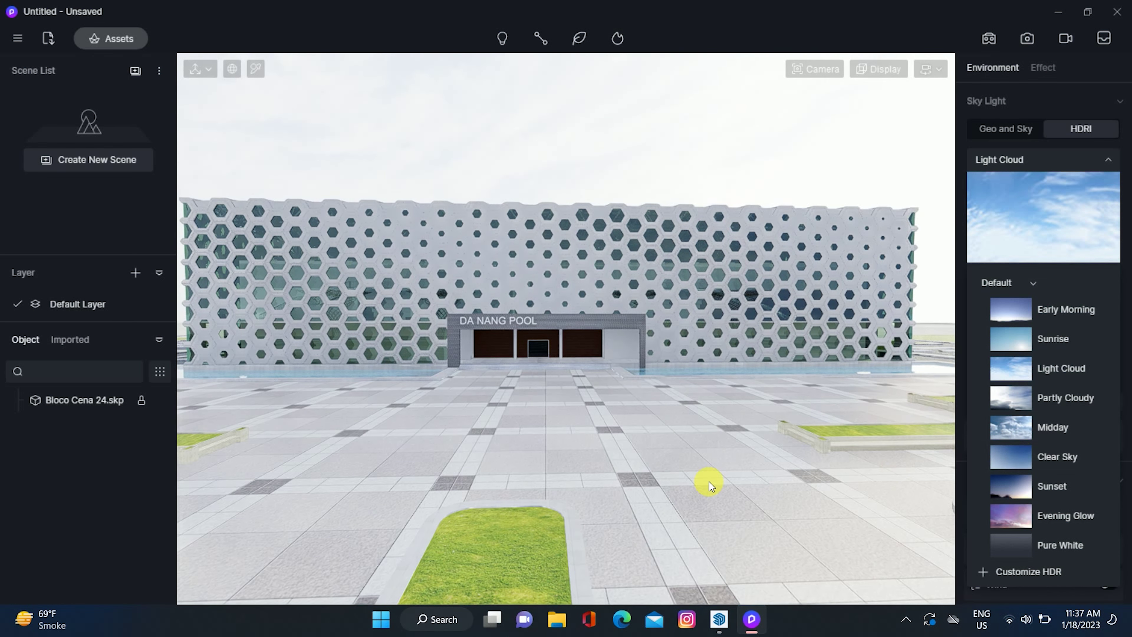
{"action": "right_click_drag", "start_coordinate": [709, 482], "coordinate": [730, 471]}
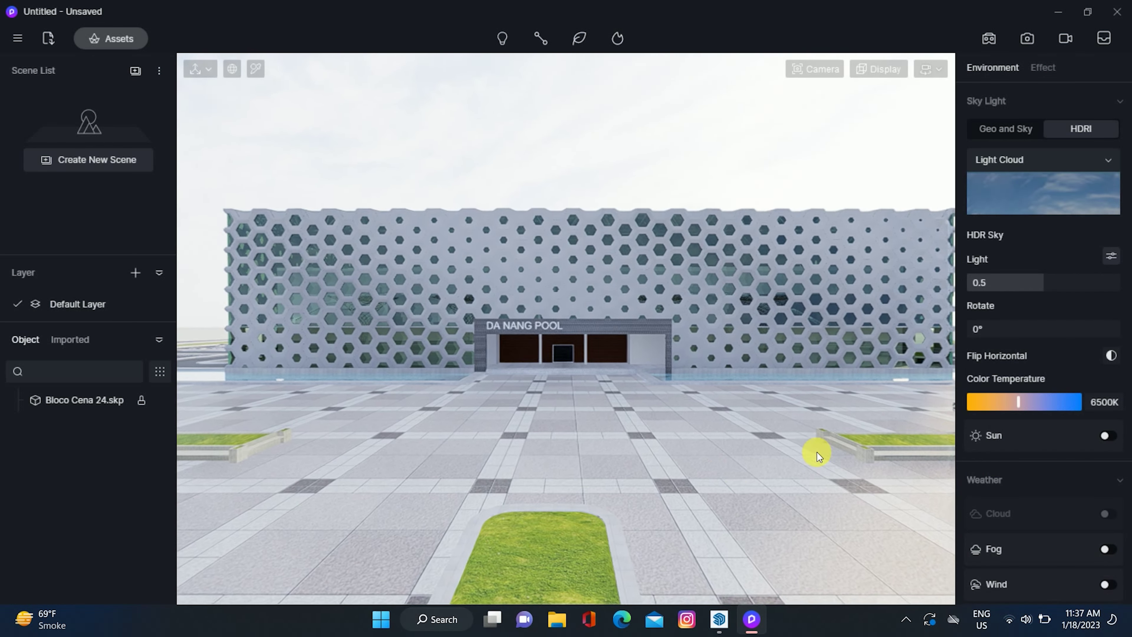
Apply the Clear Sky HDRI and enable the Sun for it.
{"action": "left_click", "coordinate": [1038, 188]}
{"action": "left_click", "coordinate": [1023, 462]}
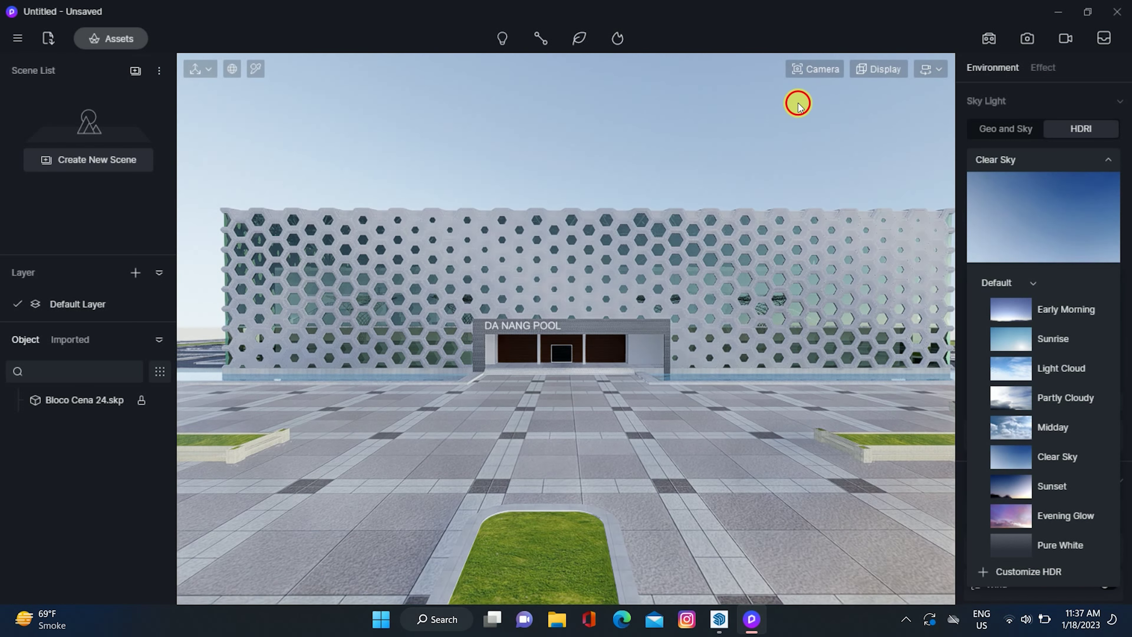
{"action": "left_click", "coordinate": [934, 199]}
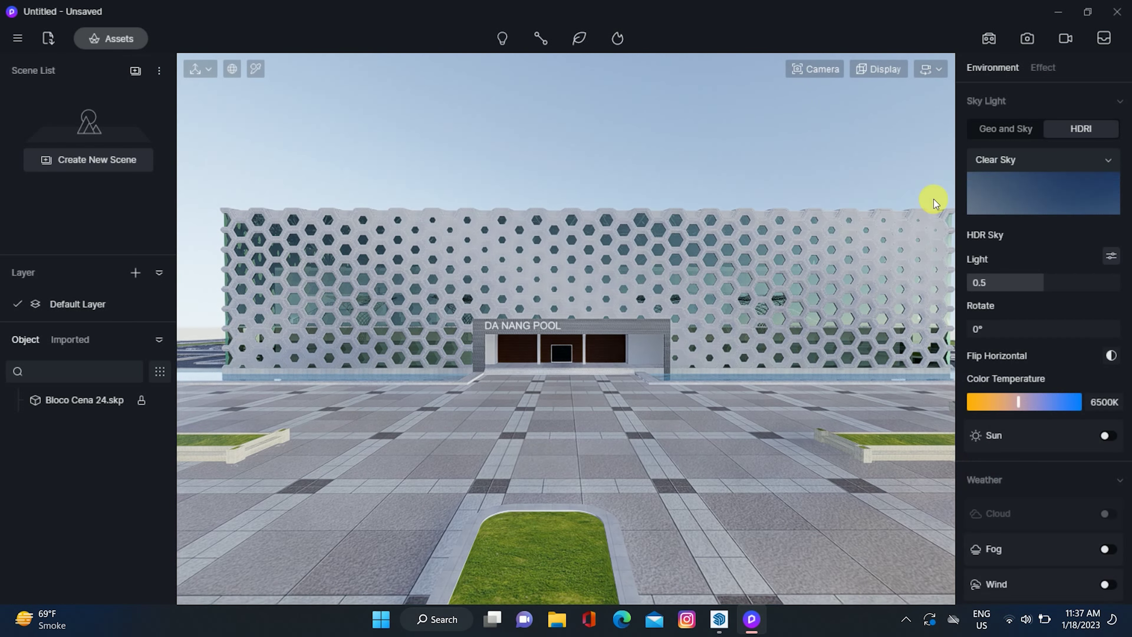
{"action": "left_click", "coordinate": [1105, 436]}
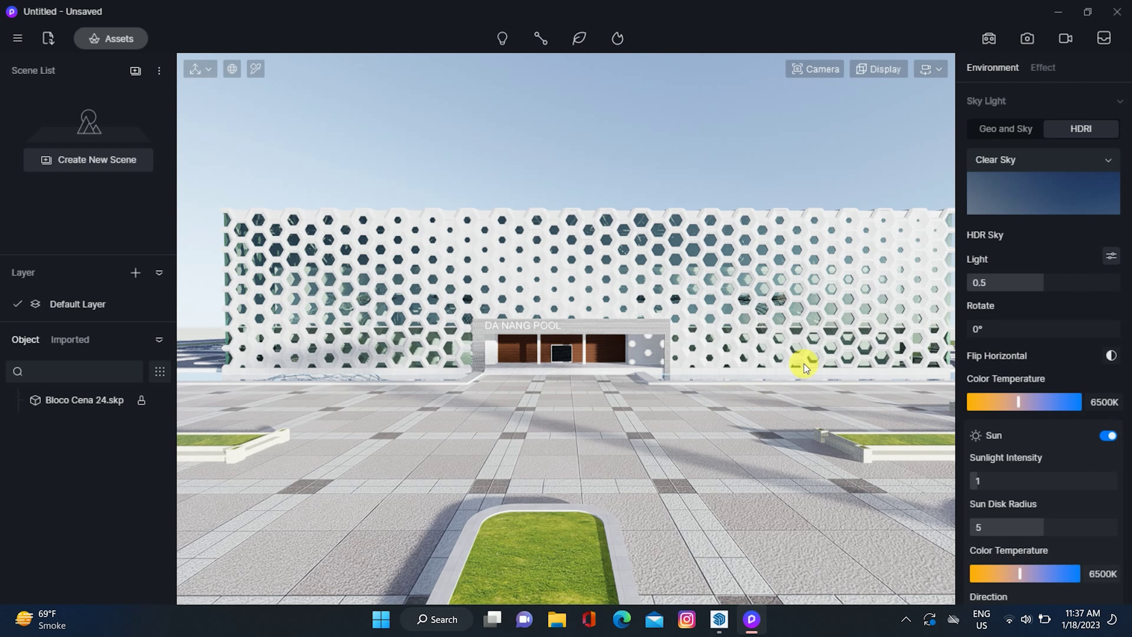
Try the Sunset and Evening Glow HDRI skies and view their light on the facade.
{"action": "left_click", "coordinate": [1045, 203]}
{"action": "left_click", "coordinate": [1012, 484]}
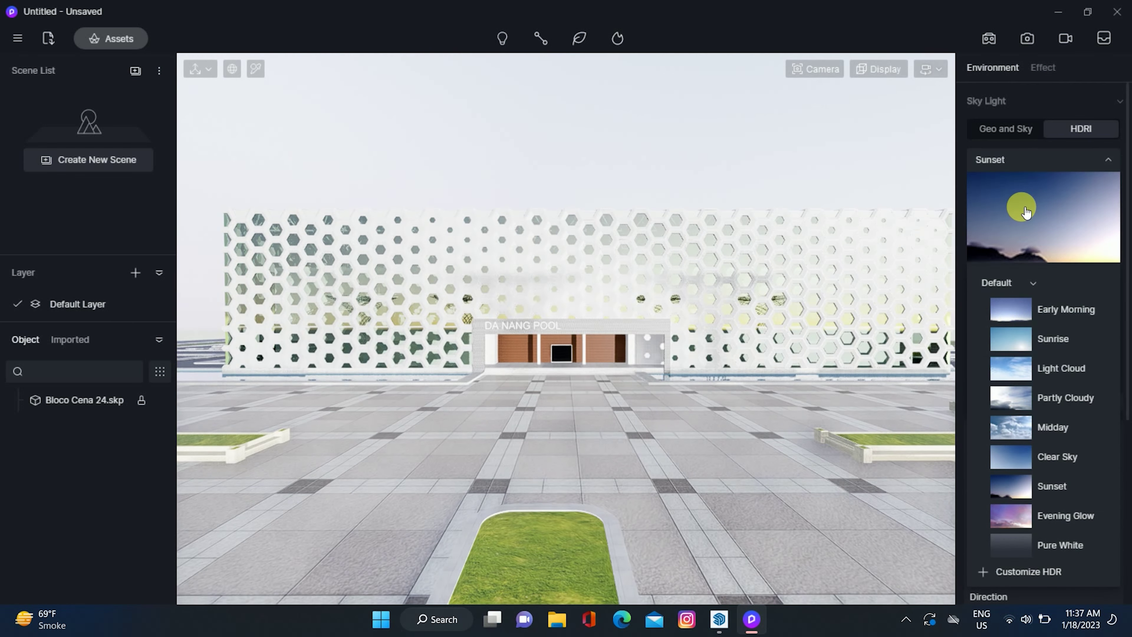
{"action": "left_click", "coordinate": [1025, 212]}
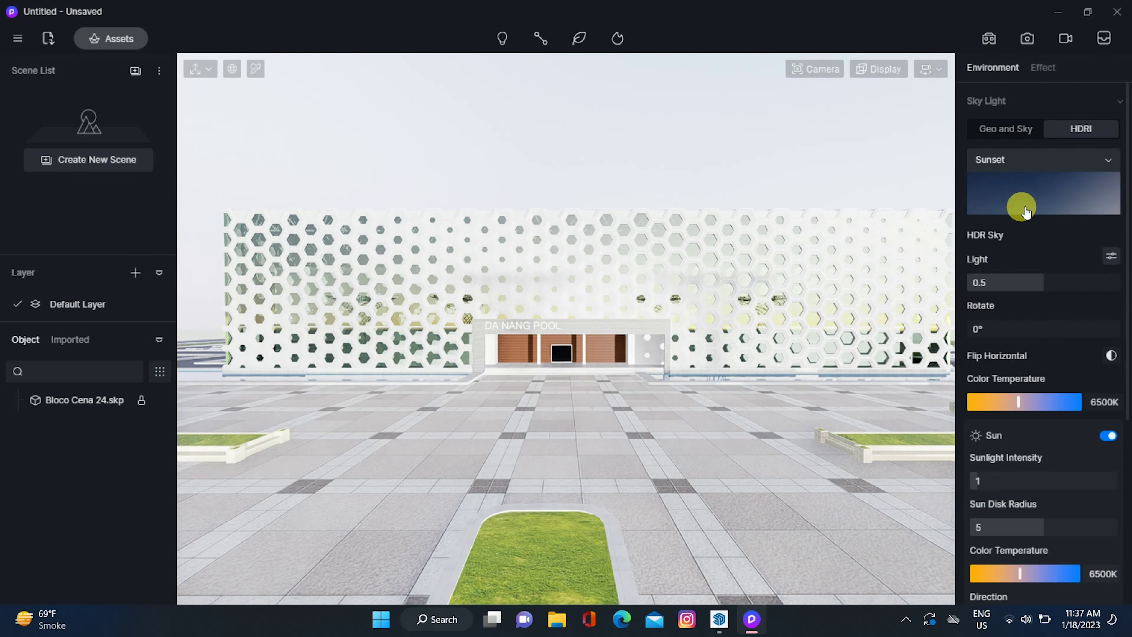
{"action": "left_click", "coordinate": [1030, 190]}
{"action": "scroll", "coordinate": [1018, 441], "scroll_direction": "down", "scroll_amount": 1}
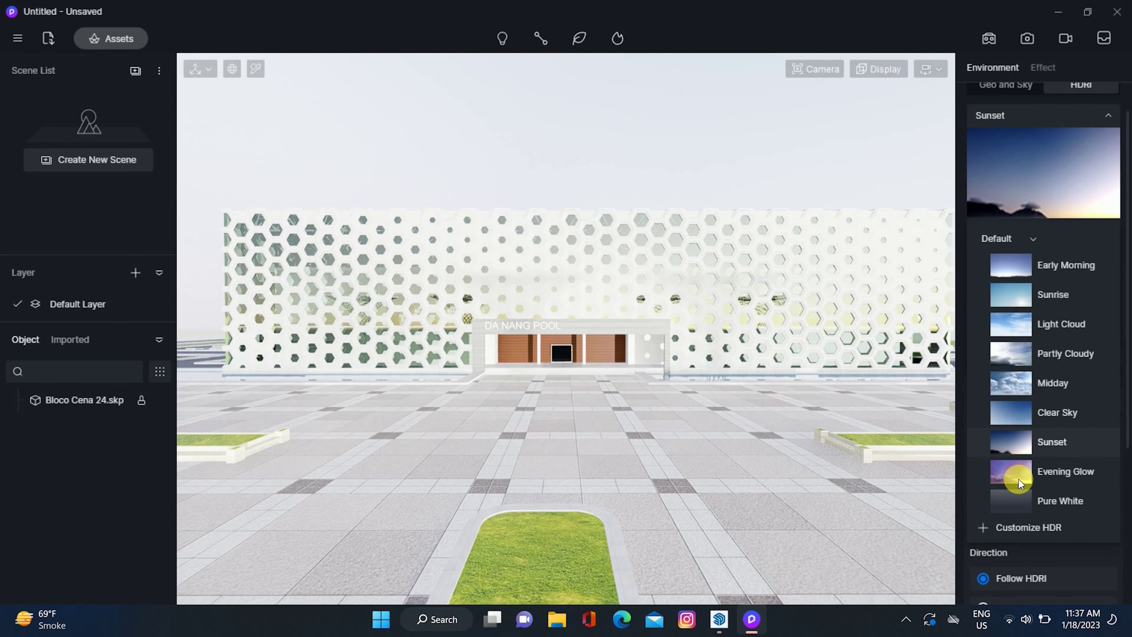
{"action": "left_click", "coordinate": [1018, 470]}
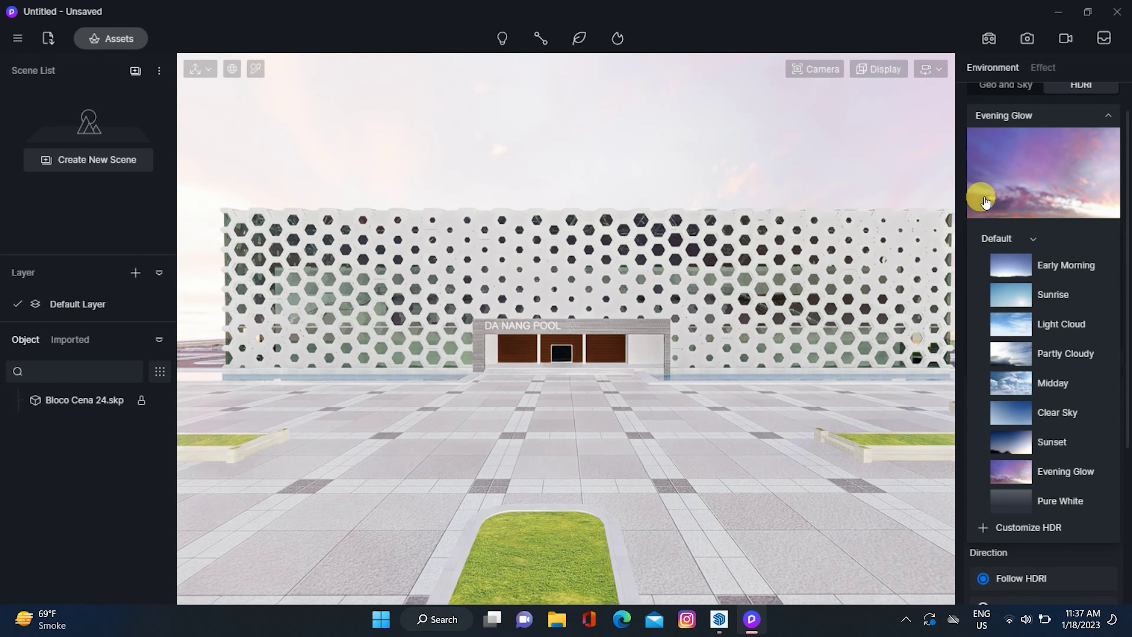
{"action": "left_click", "coordinate": [675, 153]}
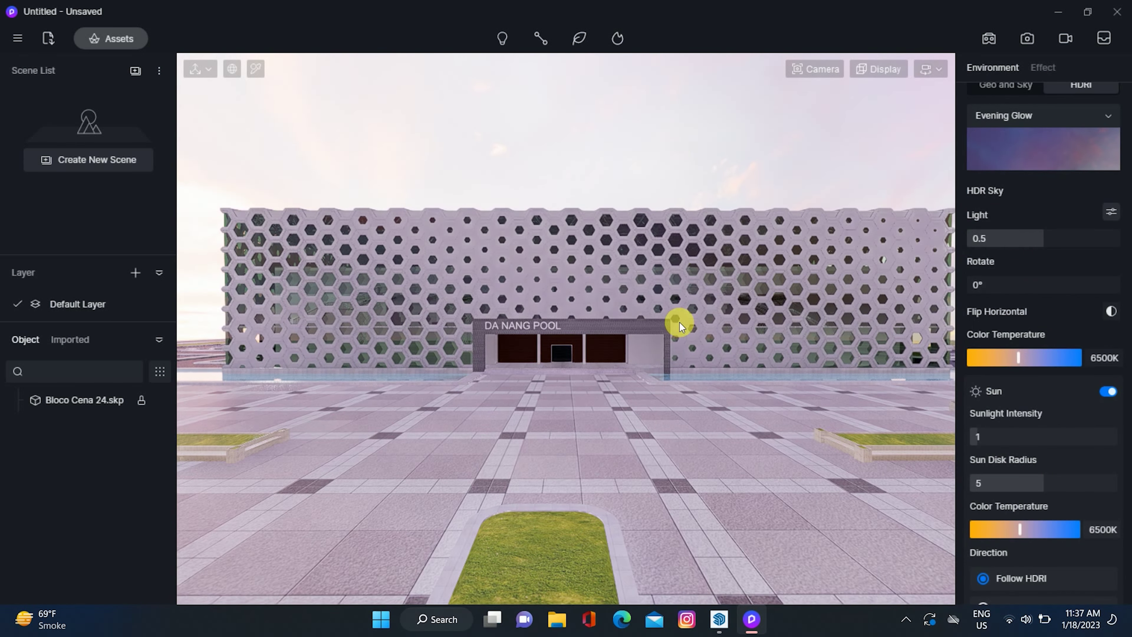
{"action": "right_click_drag", "start_coordinate": [679, 322], "coordinate": [683, 300]}
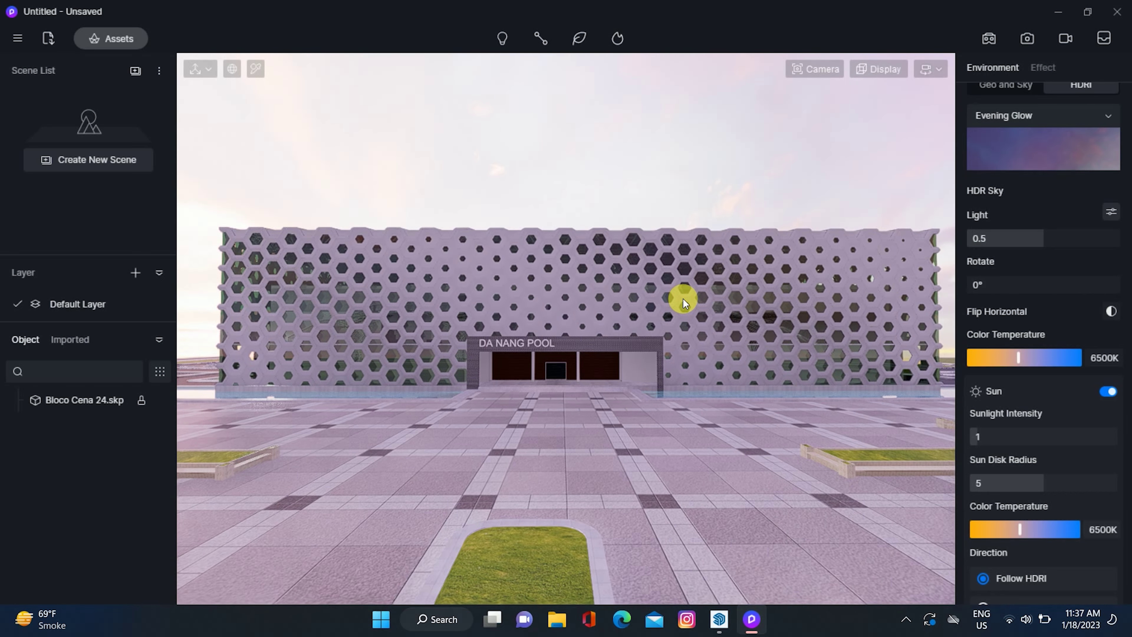
Apply the Early Morning HDRI and save the current view as a new scene.
{"action": "left_click", "coordinate": [1035, 149]}
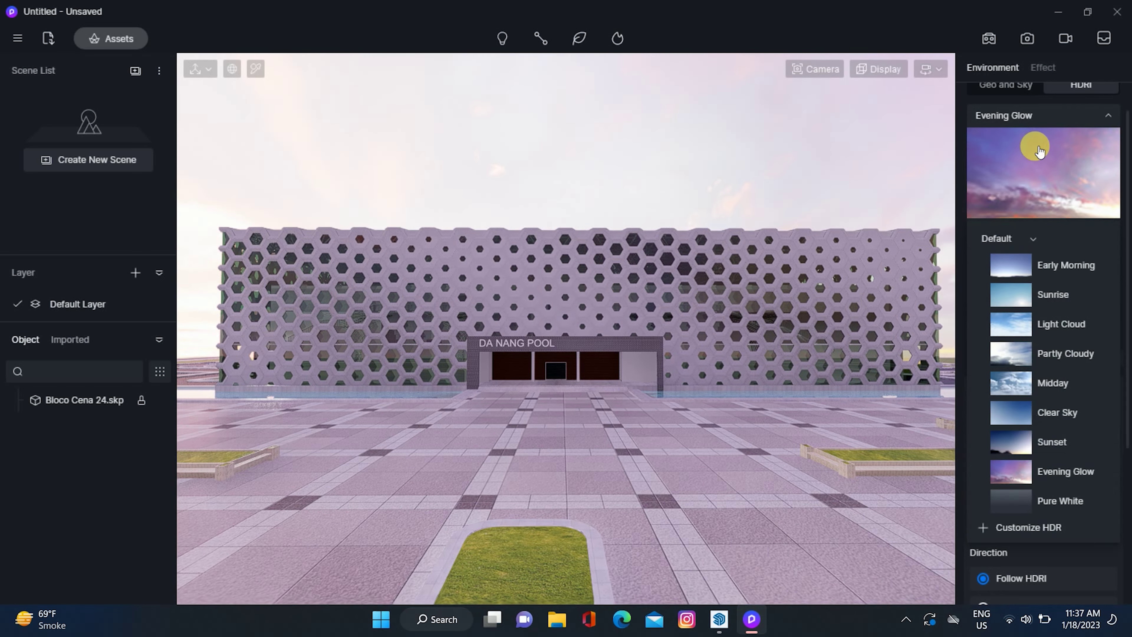
{"action": "left_click", "coordinate": [1016, 270]}
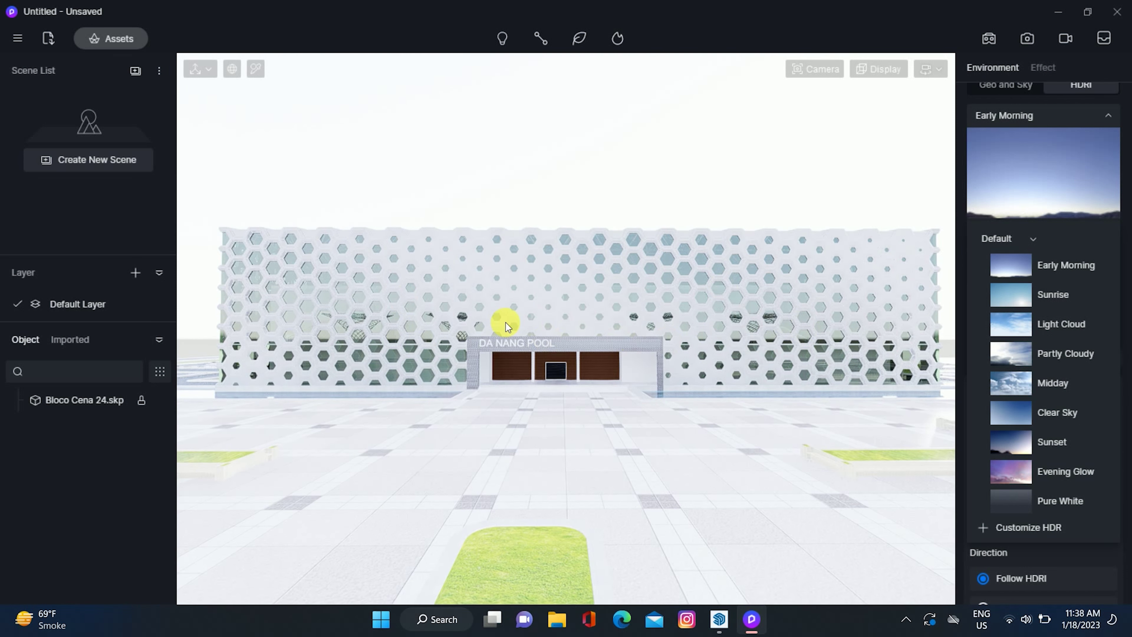
{"action": "left_click", "coordinate": [136, 73]}
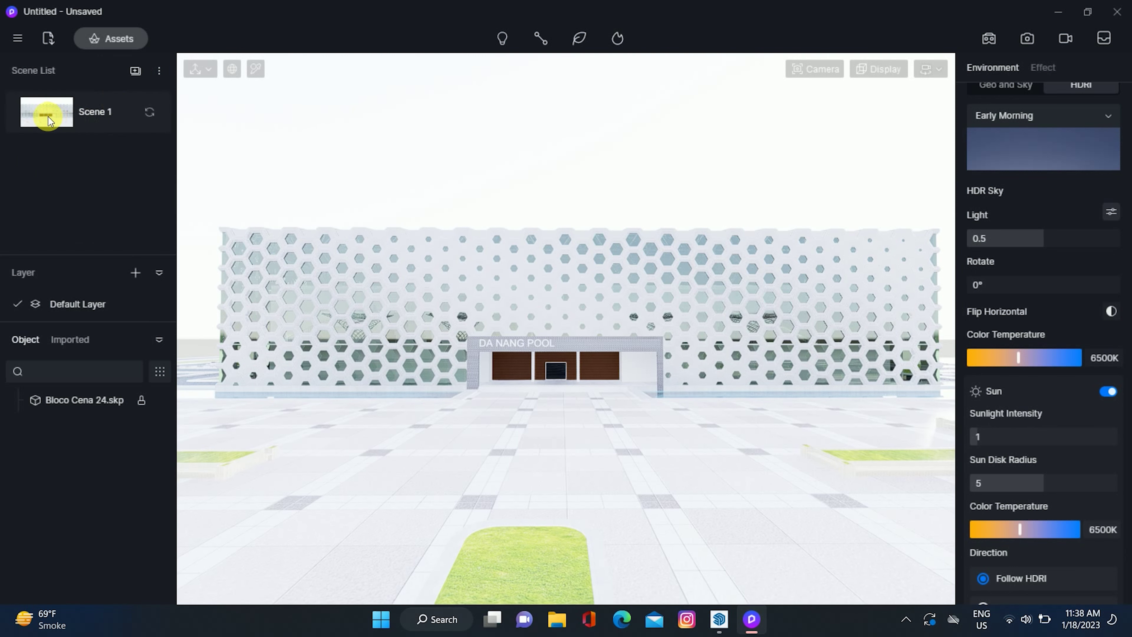
Try the Sunrise HDRI and restore the settings stored in Scene 1.
{"action": "left_click", "coordinate": [1067, 169]}
{"action": "left_click", "coordinate": [1024, 293]}
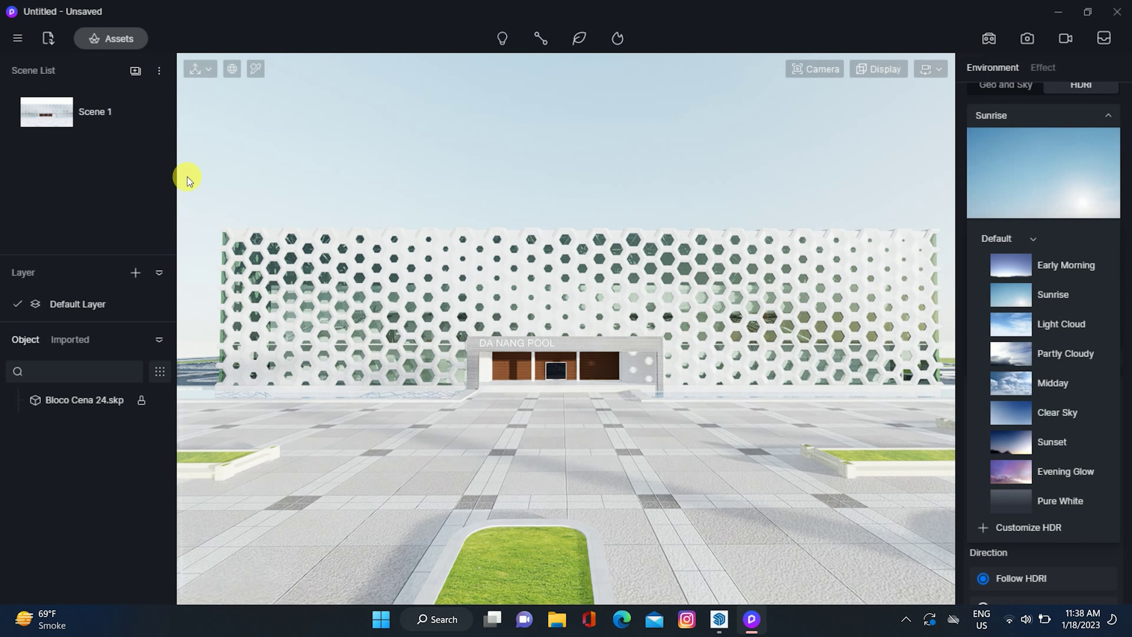
{"action": "left_click", "coordinate": [62, 119]}
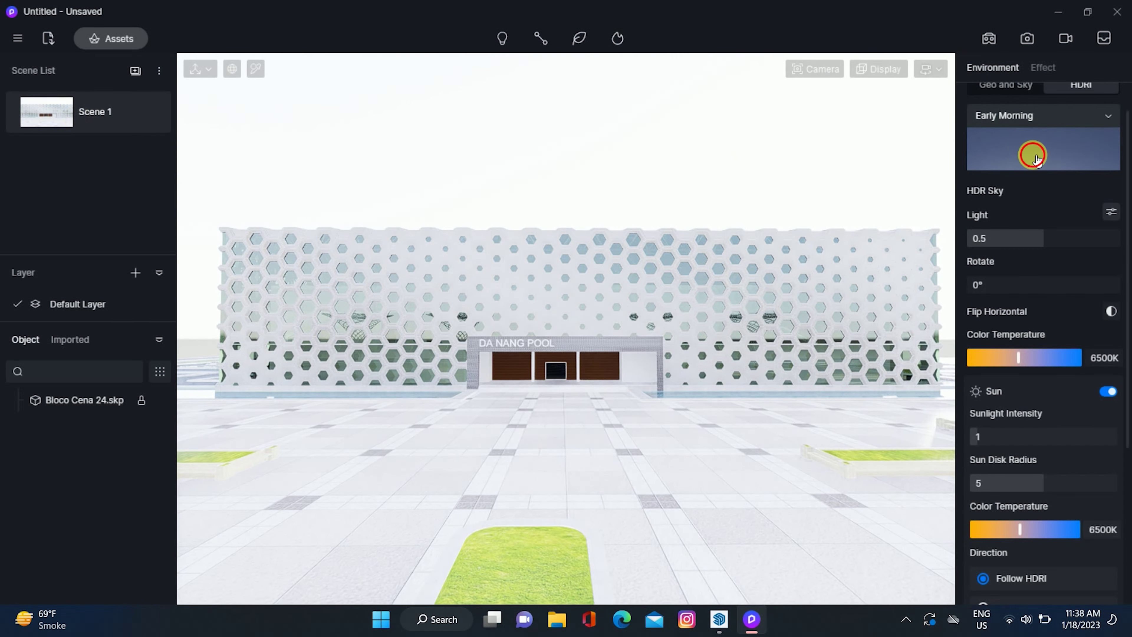
Apply the Sunrise HDRI and update Scene 1 with it.
{"action": "left_click", "coordinate": [1023, 153]}
{"action": "left_click", "coordinate": [1018, 300]}
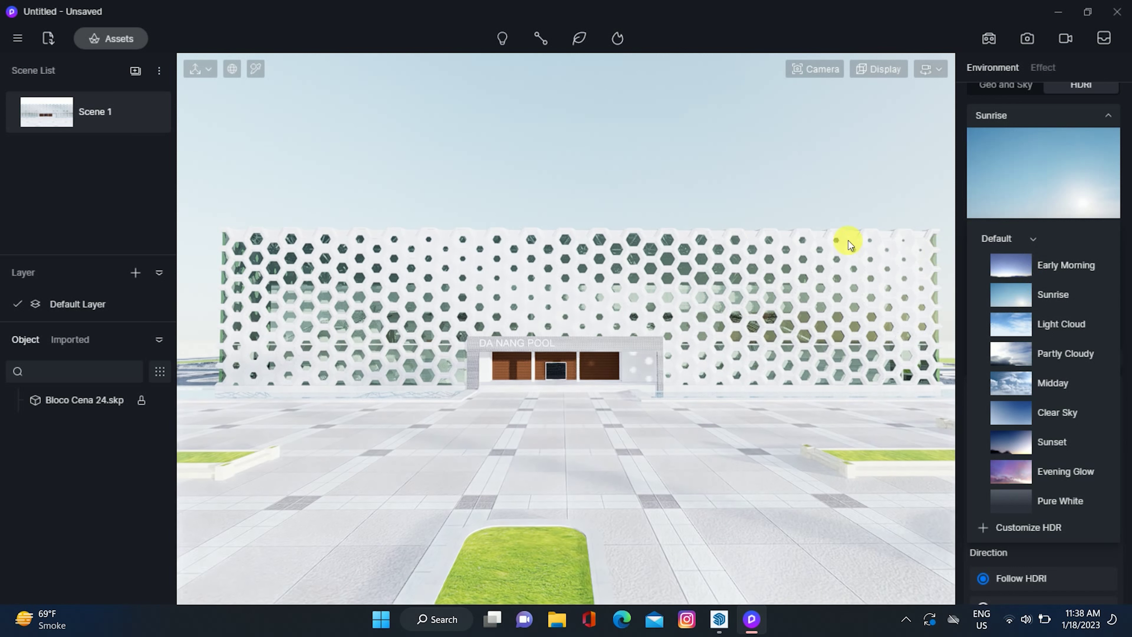
{"action": "left_click", "coordinate": [148, 114]}
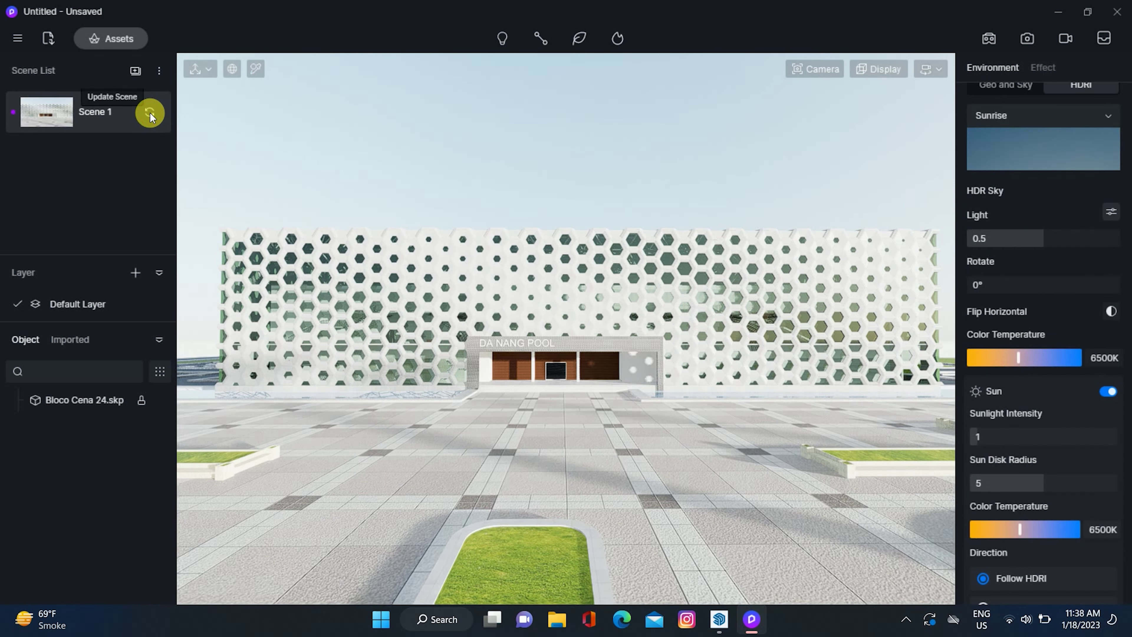
Pull the camera back and raise it to frame the whole entrance facade with the plaza in front.
{"action": "scroll", "coordinate": [464, 150], "scroll_direction": "down", "scroll_amount": 3}
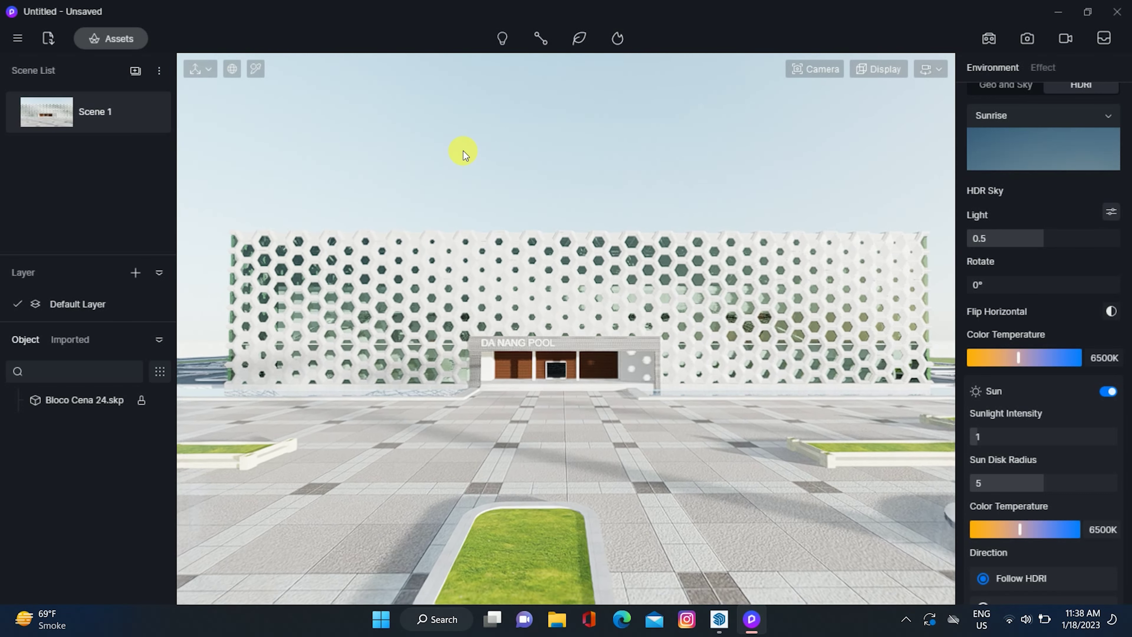
{"action": "mouse_move", "coordinate": [468, 174]}
{"action": "right_mouse_down"}
{"action": "mouse_move", "coordinate": [469, 184]}
{"action": "mouse_move", "coordinate": [473, 170]}
{"action": "right_mouse_up"}
{"action": "key", "text": "e"}
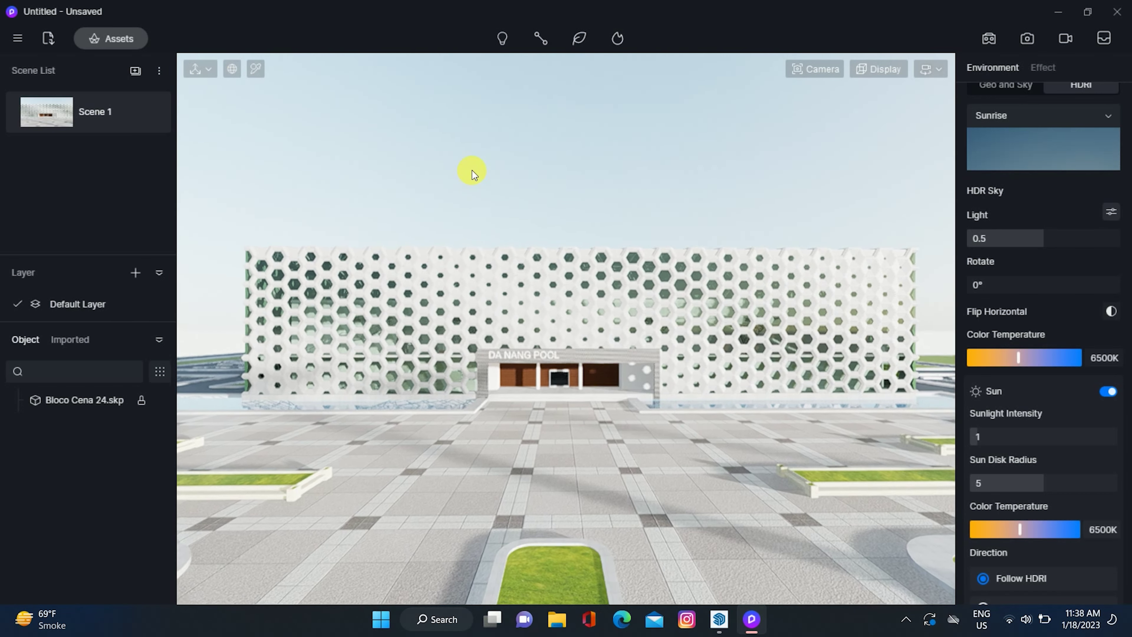